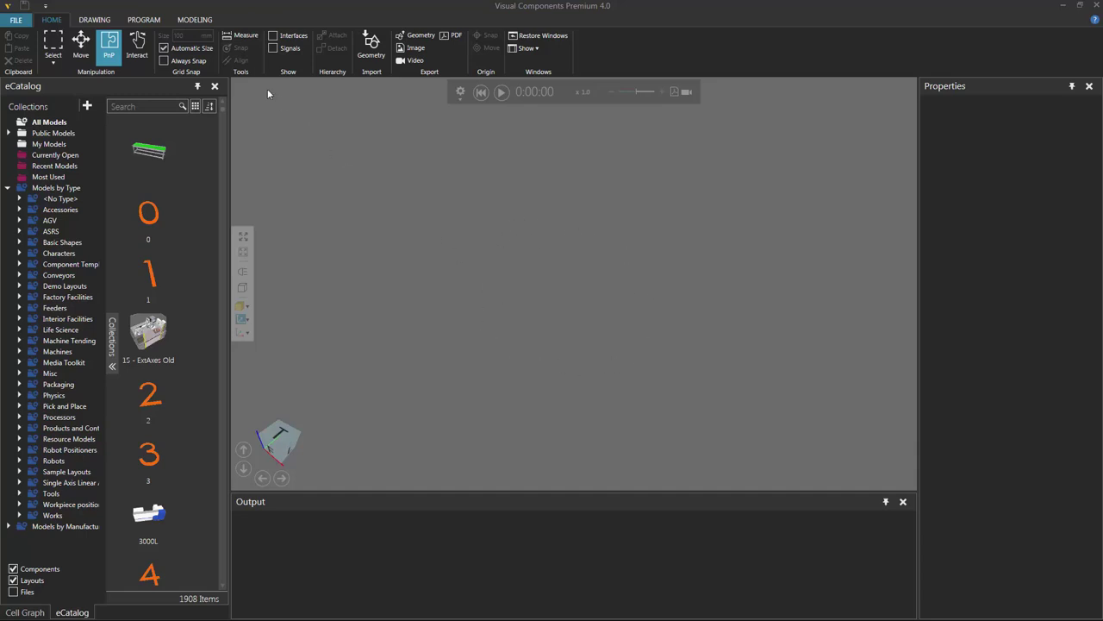
# Step: Create a new component and name it "Physics Conveyor"
pyautogui.click(198, 20)
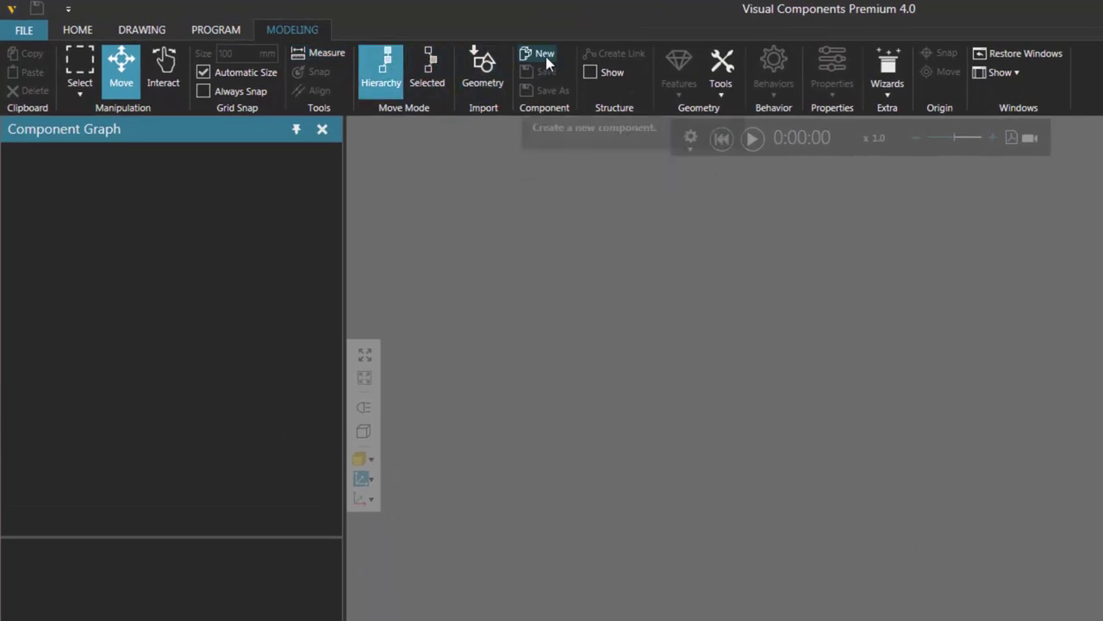
pyautogui.click(544, 58)
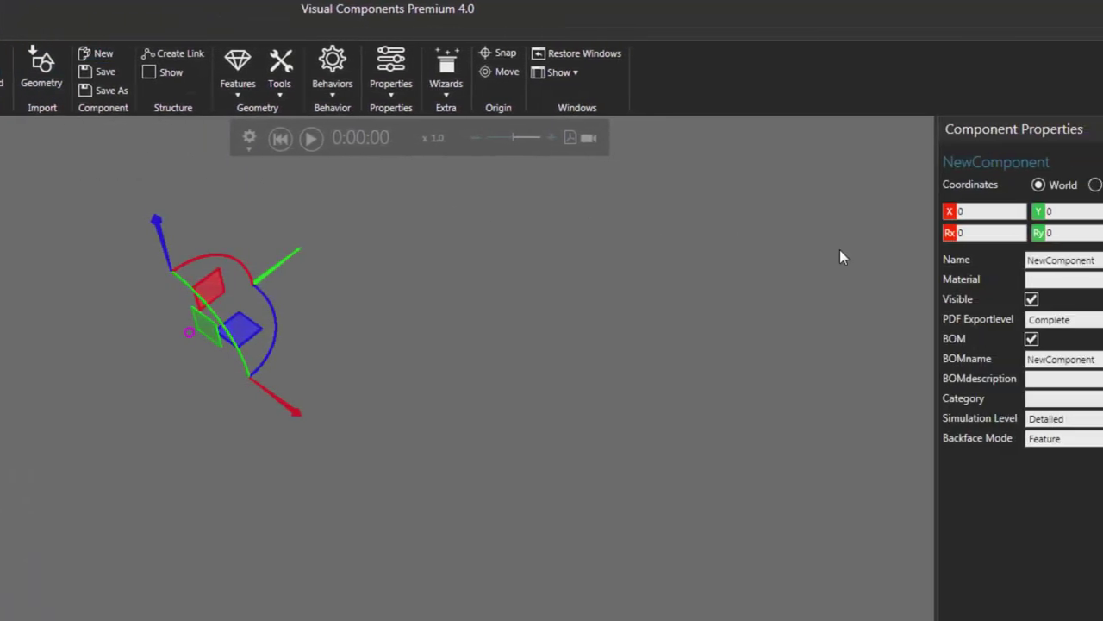
pyautogui.doubleClick(1082, 260)
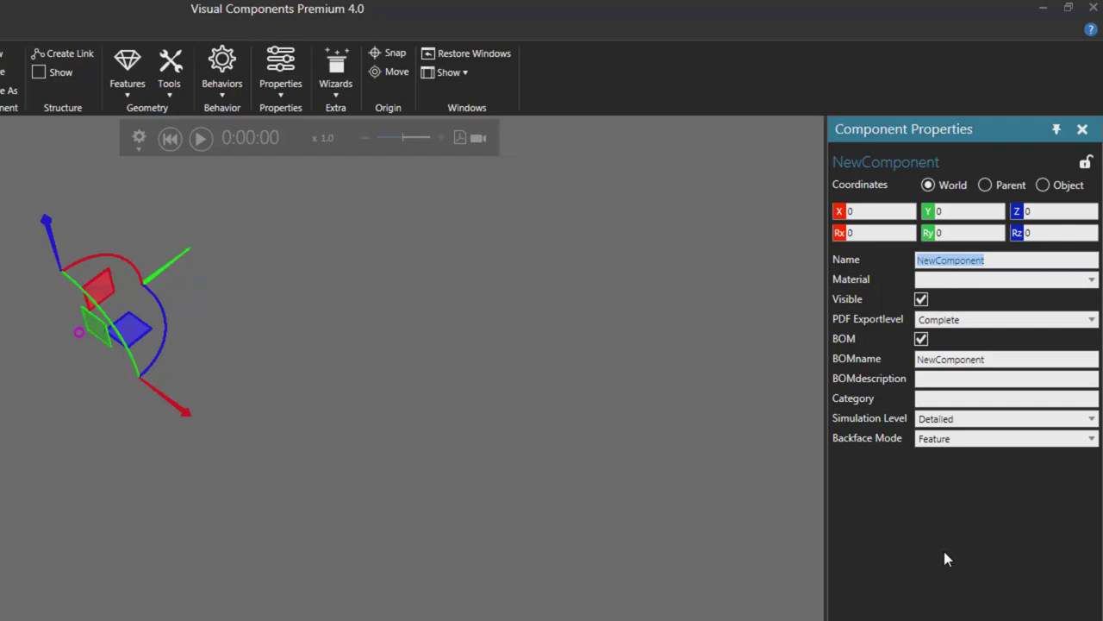
pyautogui.write('Physics')
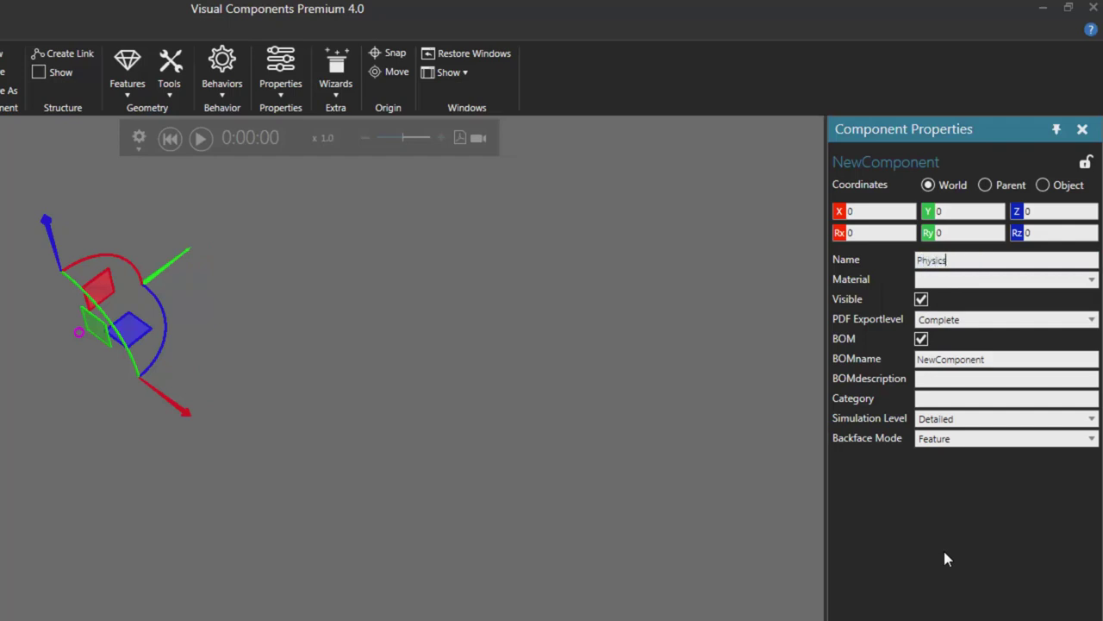
pyautogui.write(' Conveyor')
pyautogui.press('Return')
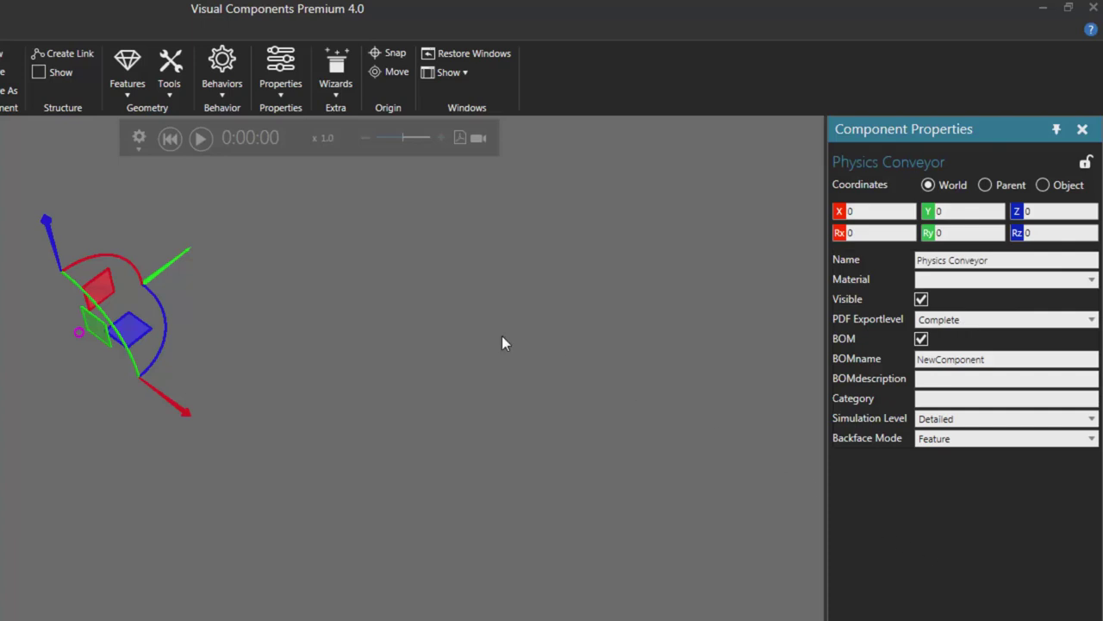
# Step: Add a Box feature to the component with length 1500 mm, width 400 mm and height 700 mm
pyautogui.click(128, 73)
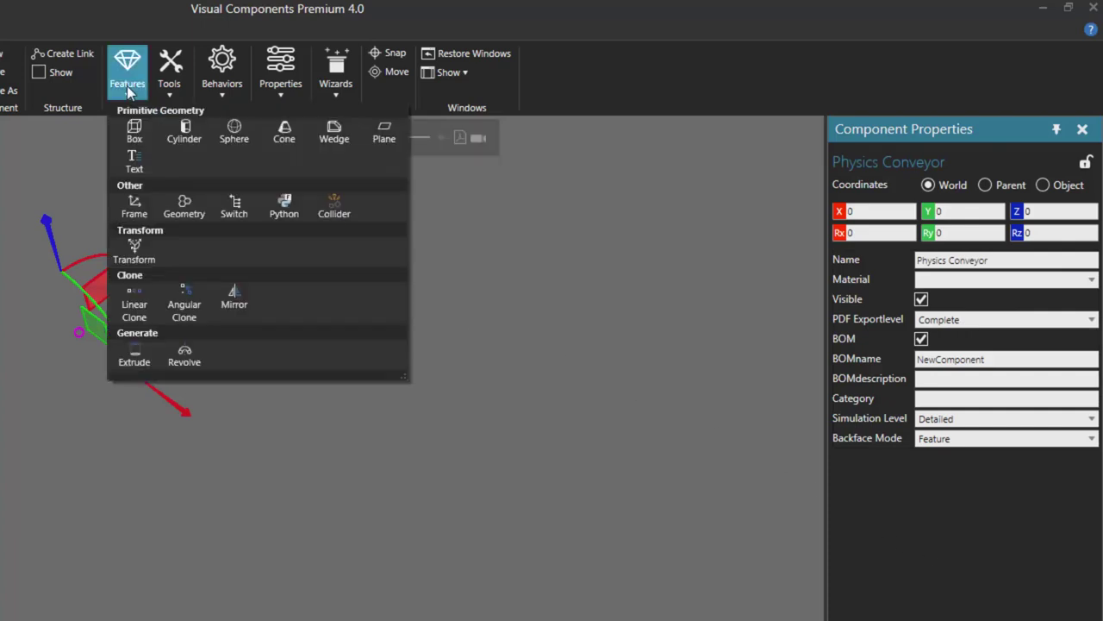
pyautogui.click(134, 131)
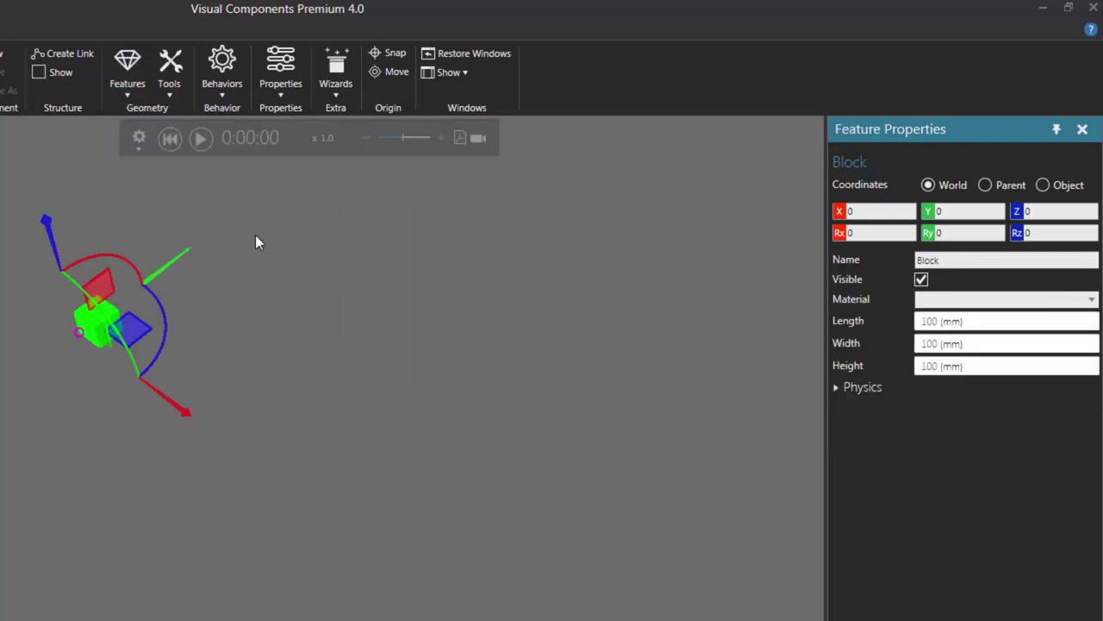
pyautogui.click(975, 320)
pyautogui.write('1500')
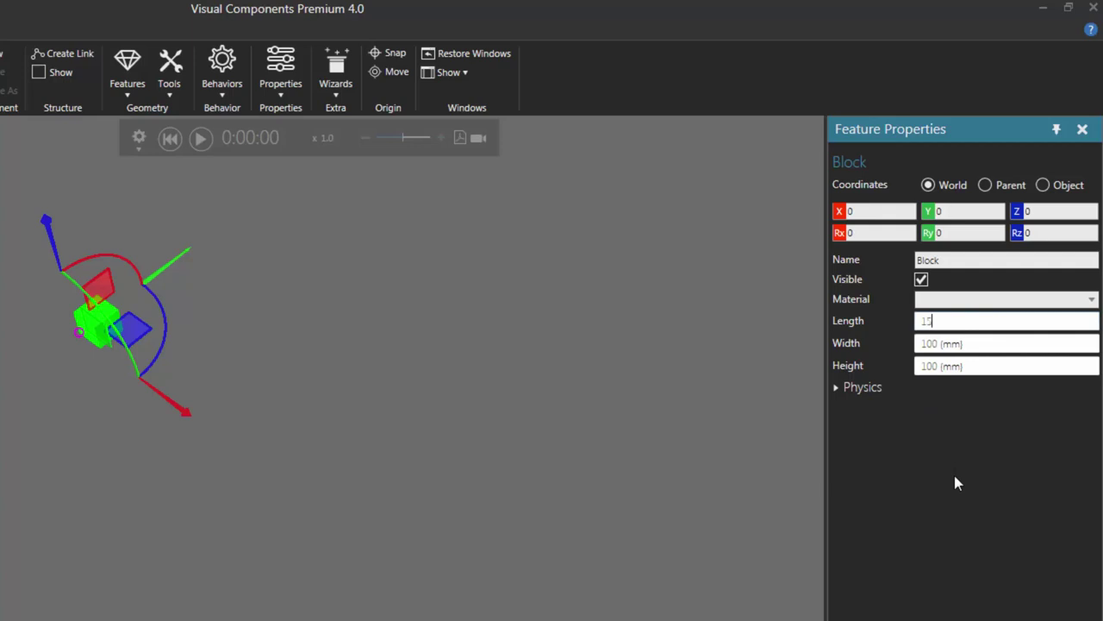
pyautogui.press('Tab')
pyautogui.write('400')
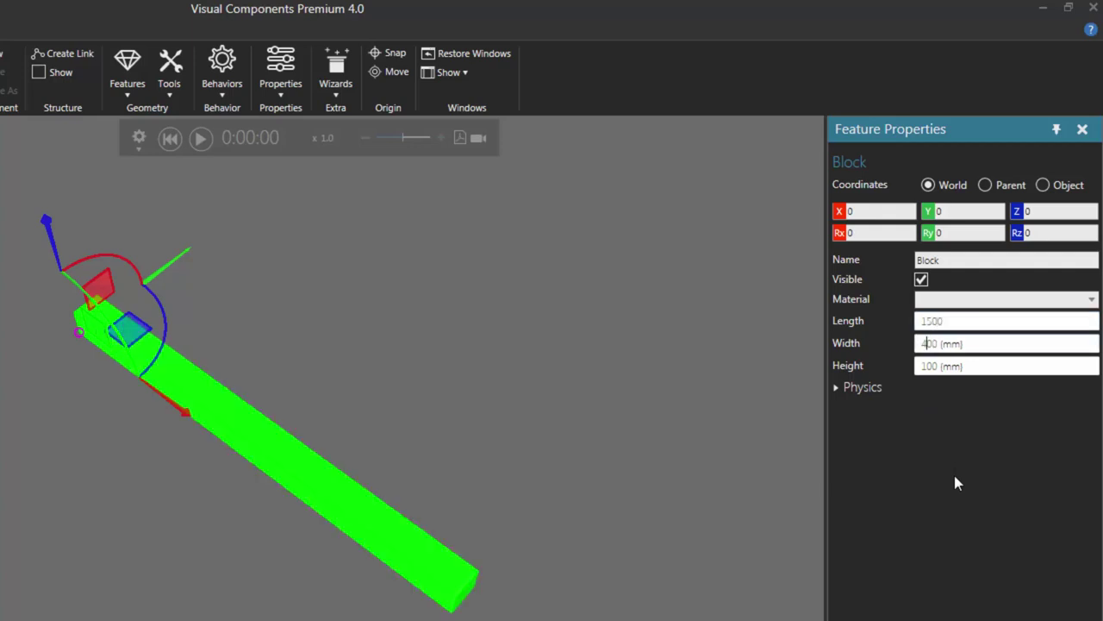
pyautogui.press('Tab')
pyautogui.write('700')
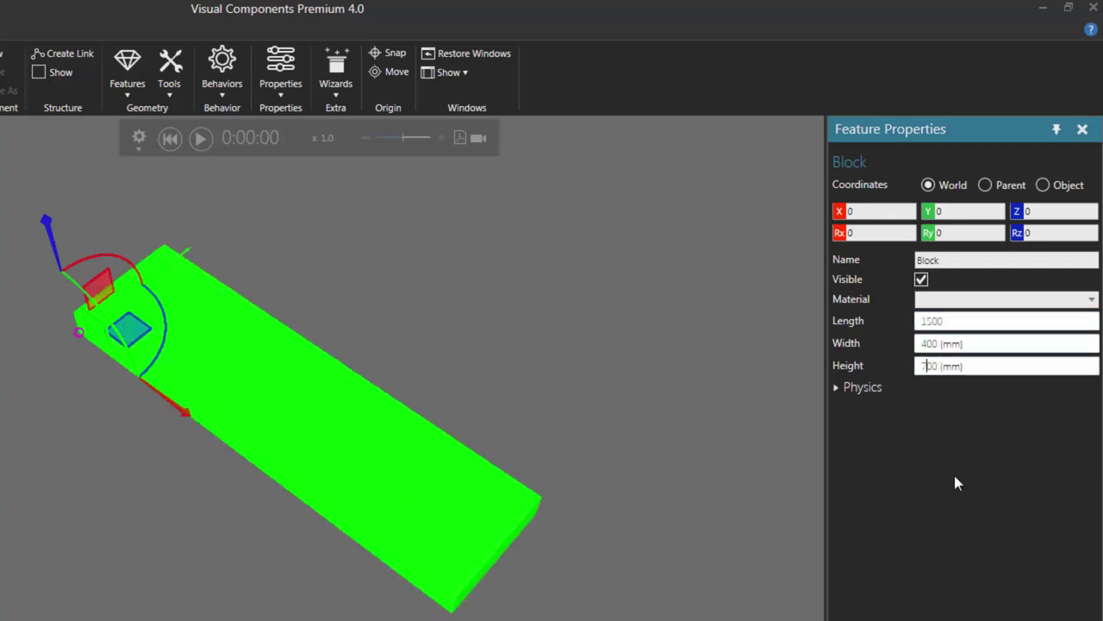
pyautogui.press('Return')
# Step: Set the block's world Y position to -200 to centre it across the component origin
pyautogui.moveTo(167, 523); pyautogui.dragTo(382, 586, button='right')
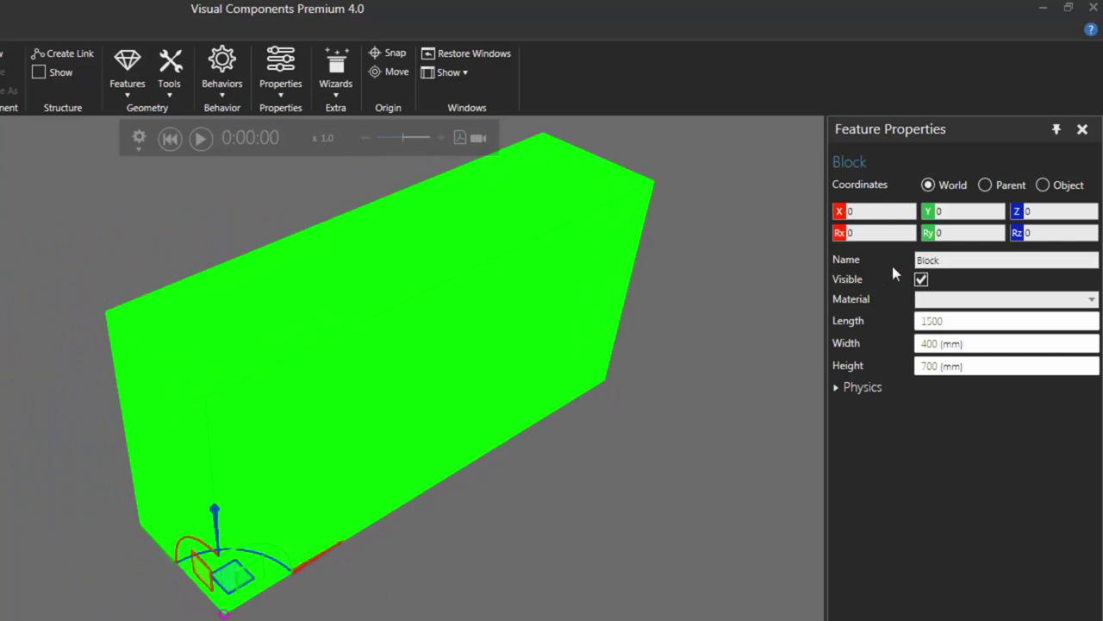
pyautogui.click(953, 211)
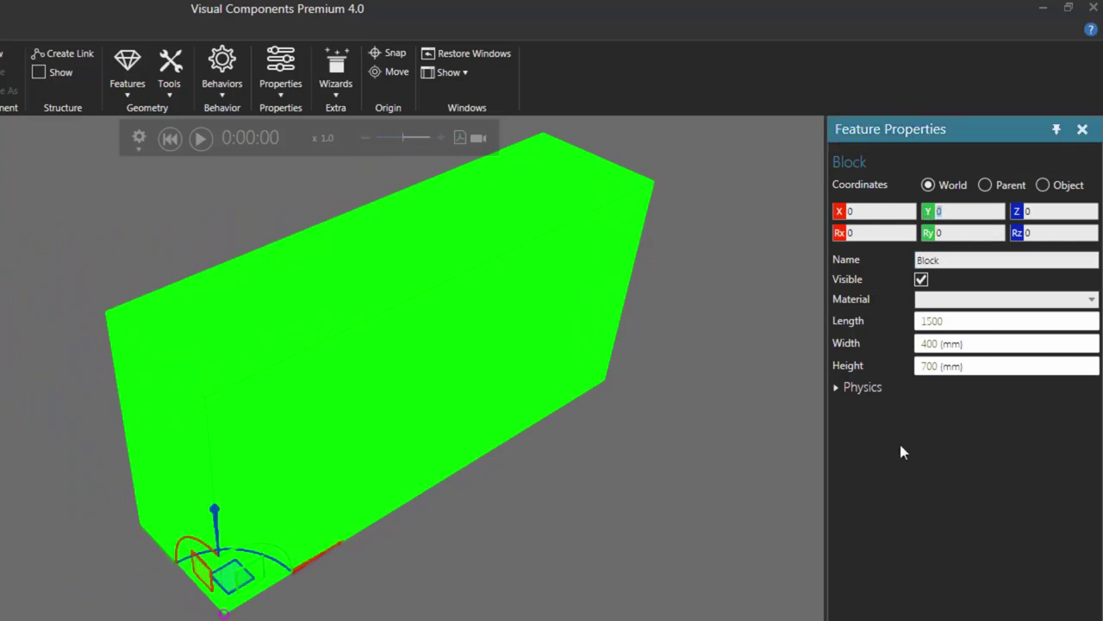
pyautogui.write('-200')
pyautogui.press('Return')
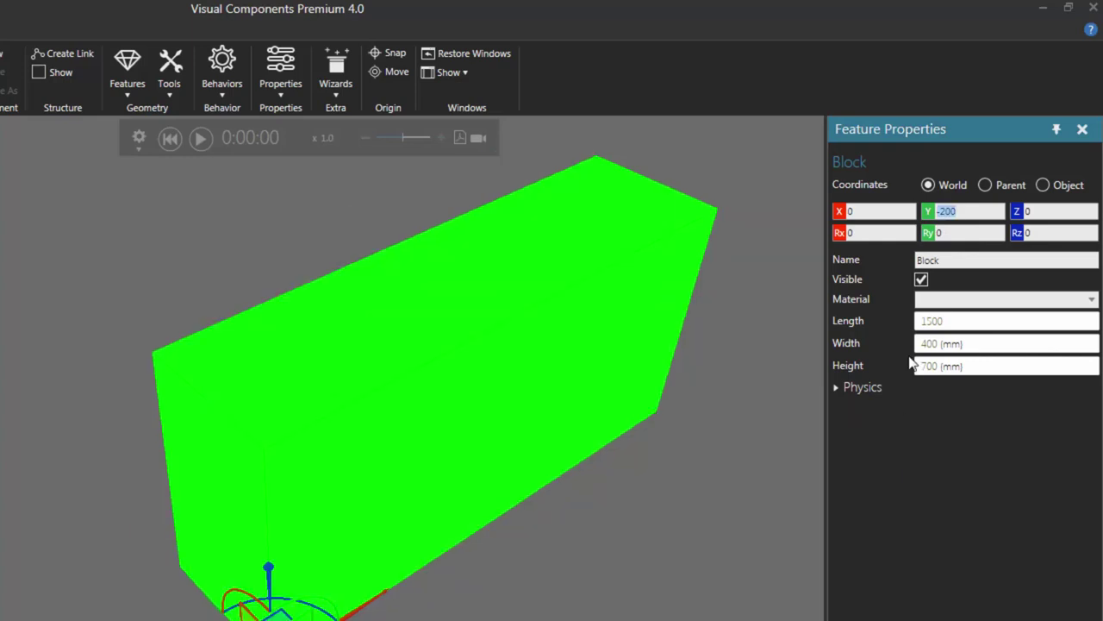
# Step: Assign the metal material to the block and set its physics collider to #Box
pyautogui.moveTo(636, 616); pyautogui.dragTo(71, 354, button='right')
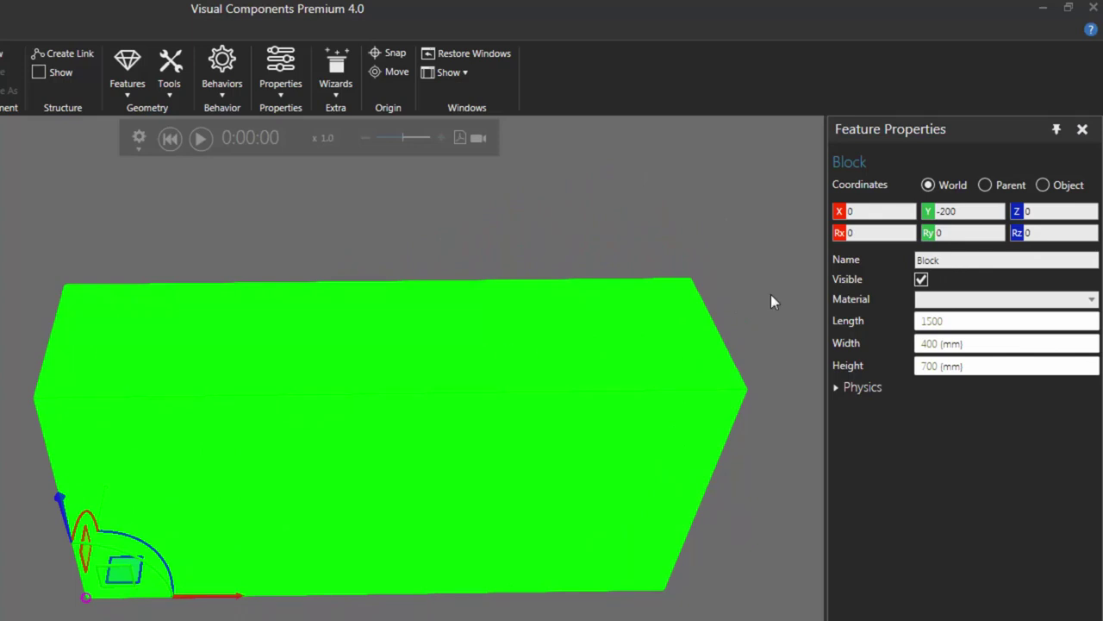
pyautogui.click(945, 302)
pyautogui.write('metal')
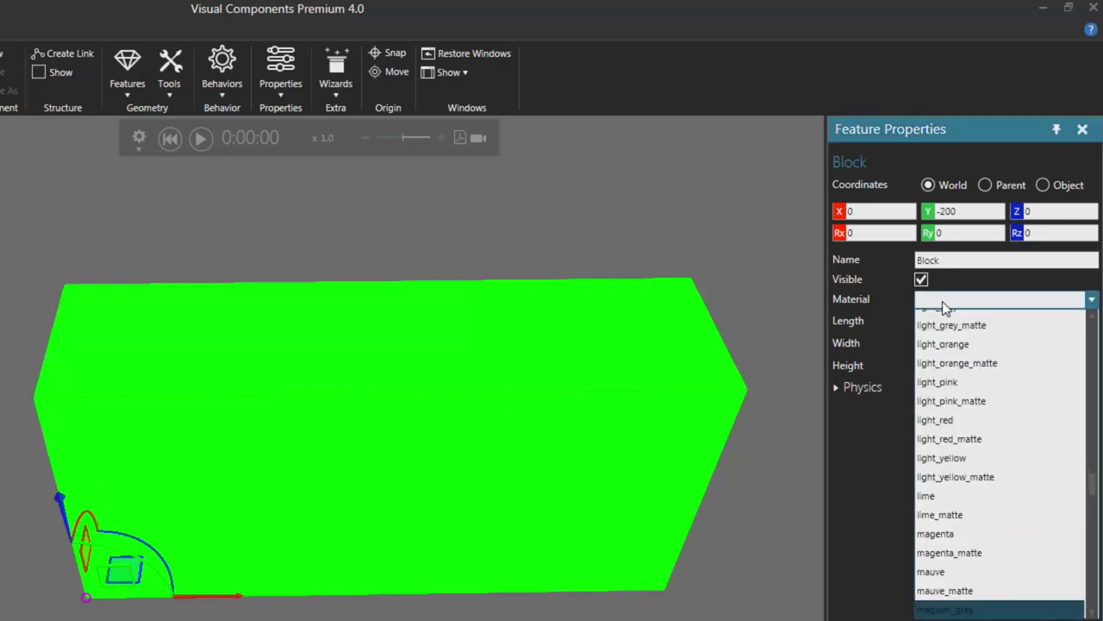
pyautogui.press('Return')
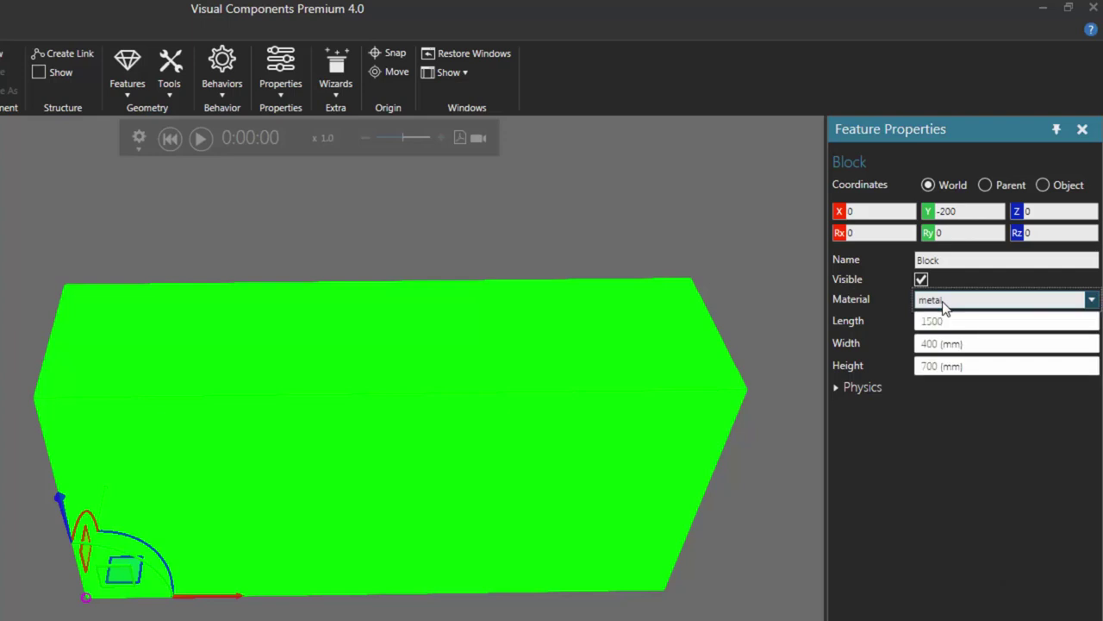
pyautogui.click(834, 388)
pyautogui.click(953, 413)
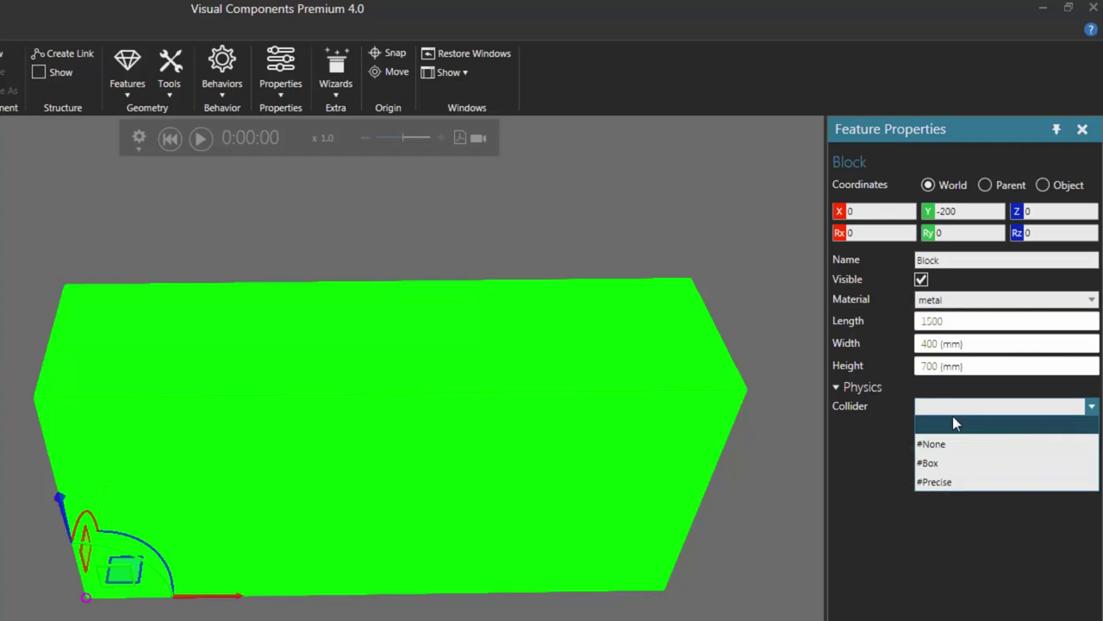
pyautogui.click(958, 463)
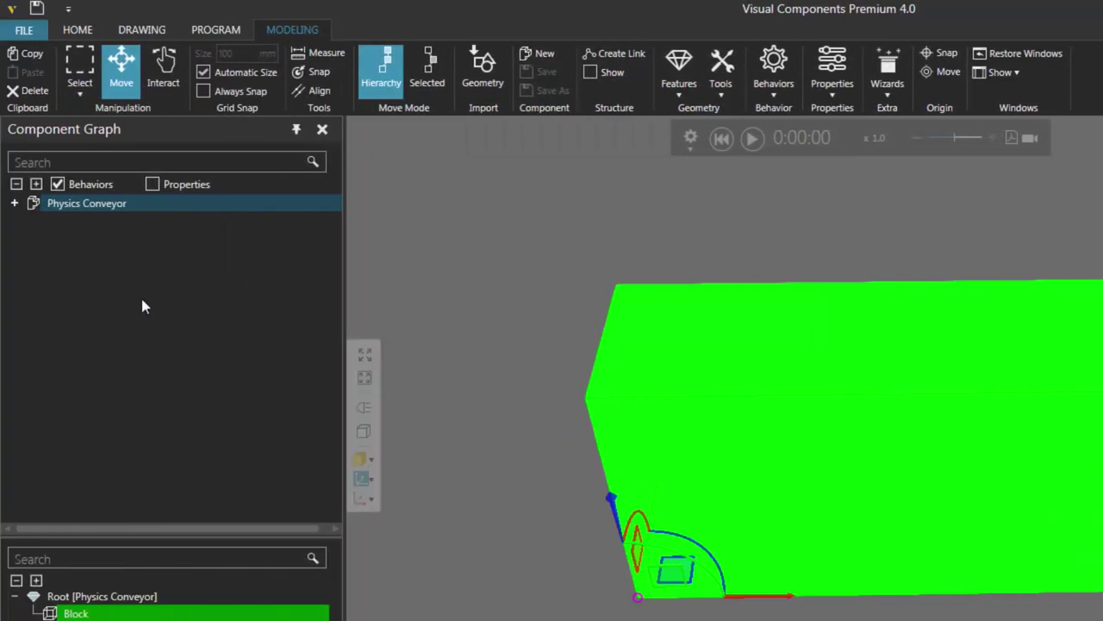
# Step: Set the physics type of the component's PhysicsEntity behavior to #Kinematic
pyautogui.click(14, 203)
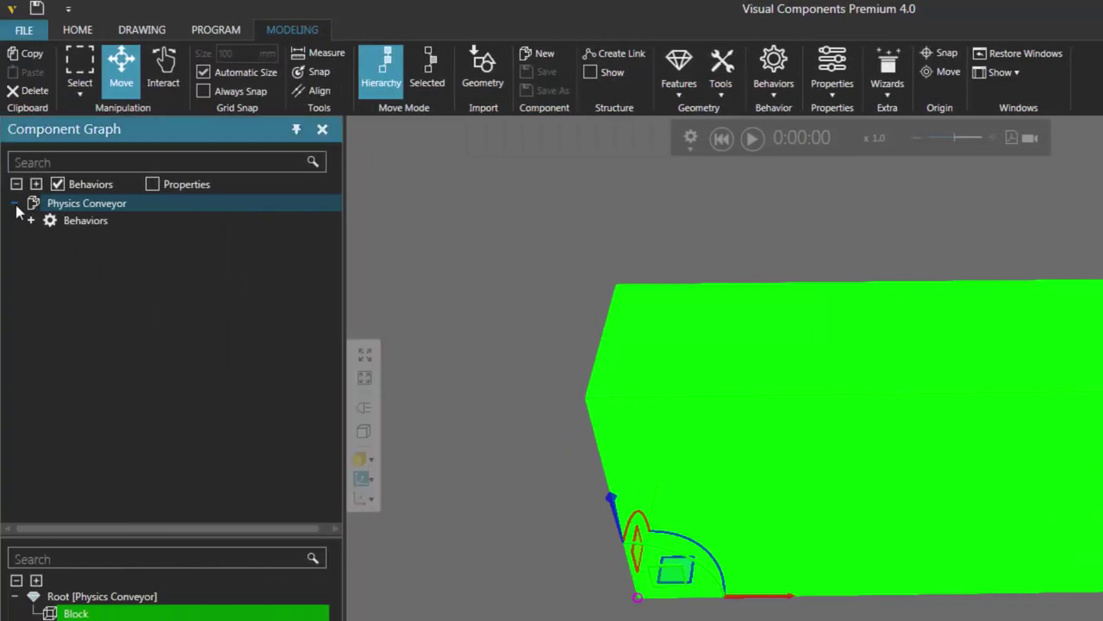
pyautogui.click(31, 221)
pyautogui.click(100, 241)
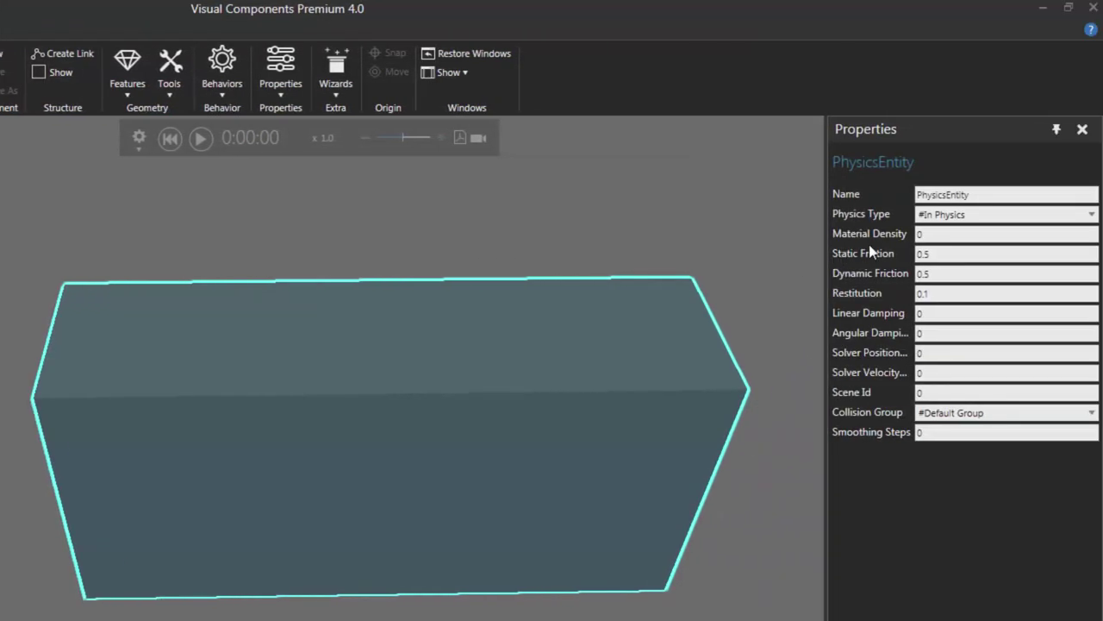
pyautogui.click(943, 218)
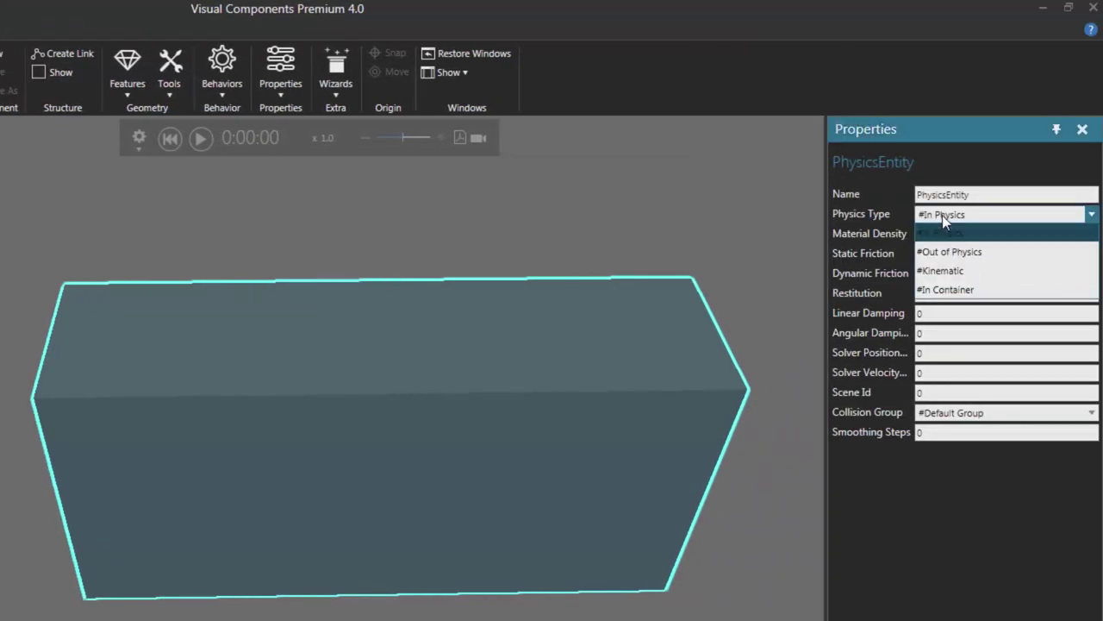
pyautogui.click(944, 271)
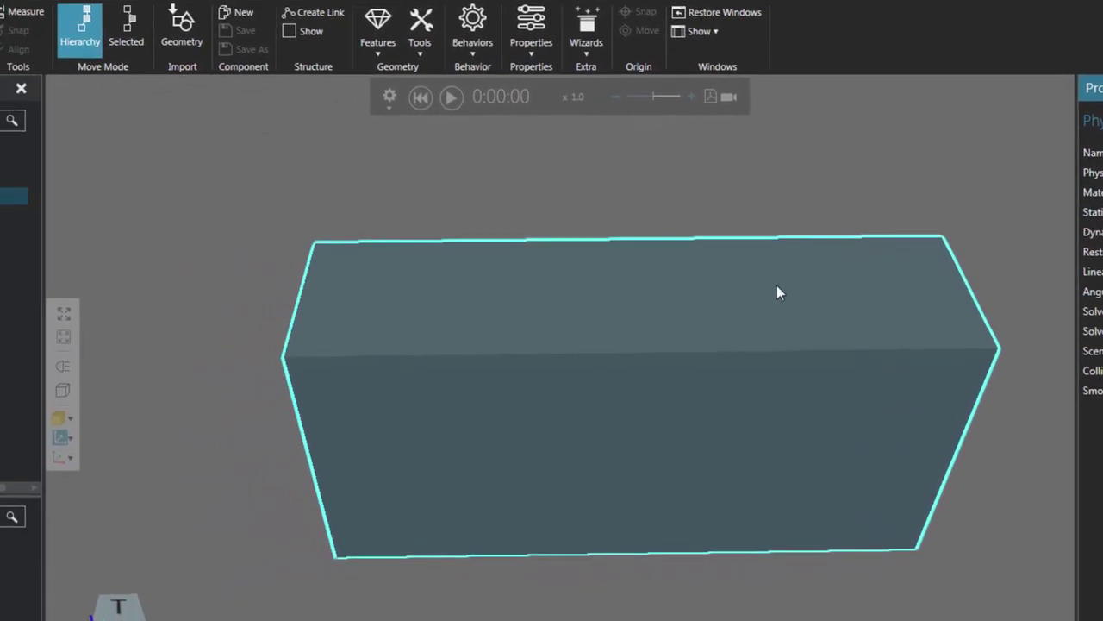
# Step: Add a Frame feature to the component and turn on the display of frames in the 3D view
pyautogui.click(379, 57)
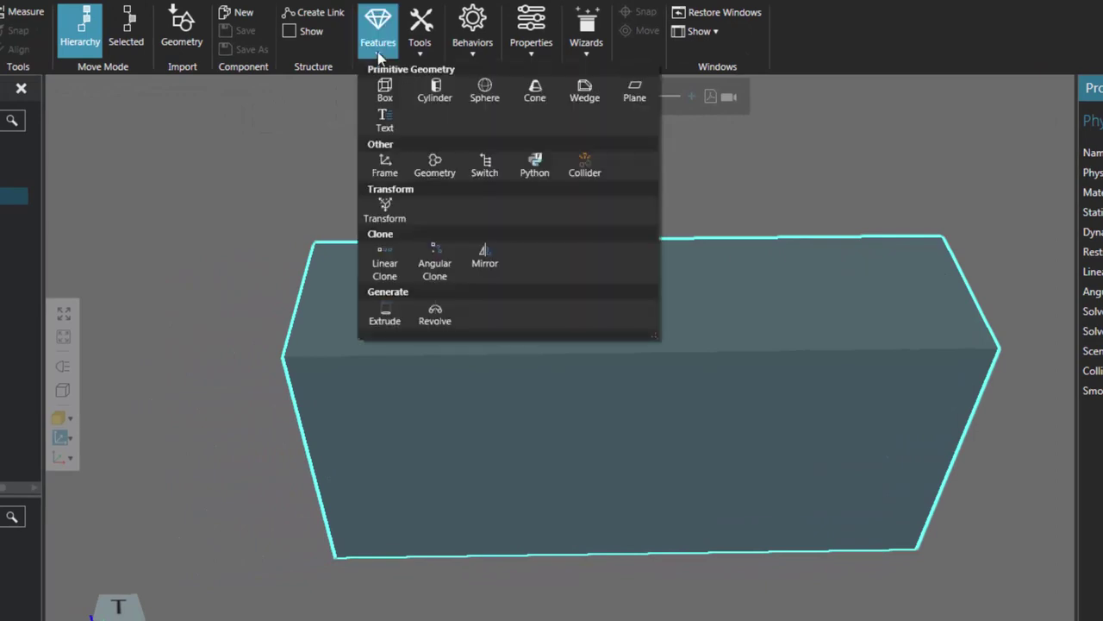
pyautogui.click(380, 164)
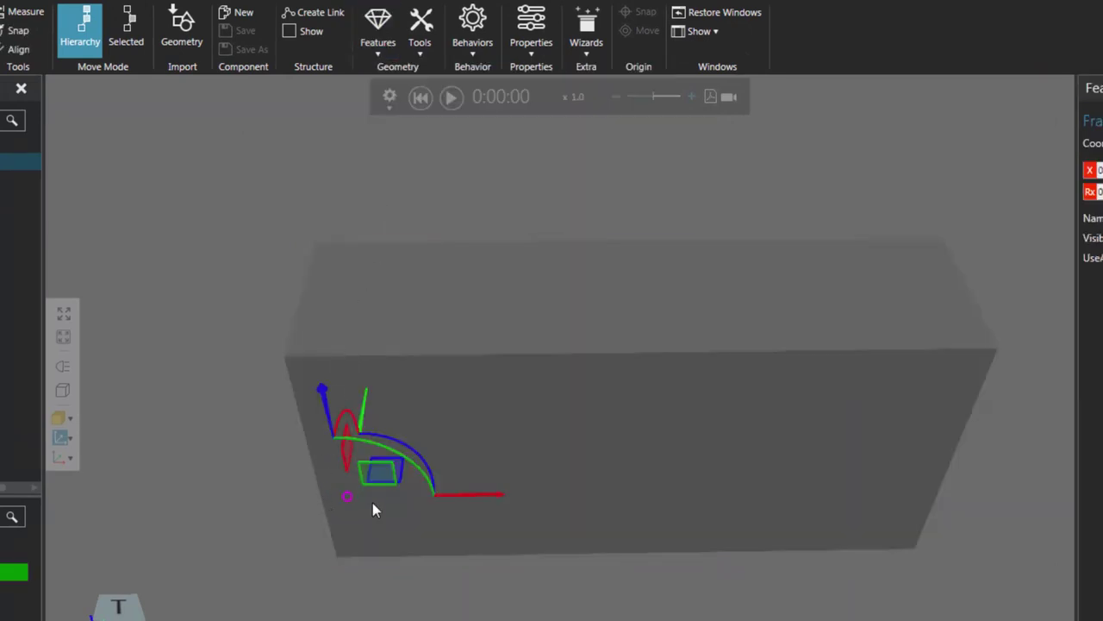
pyautogui.click(69, 439)
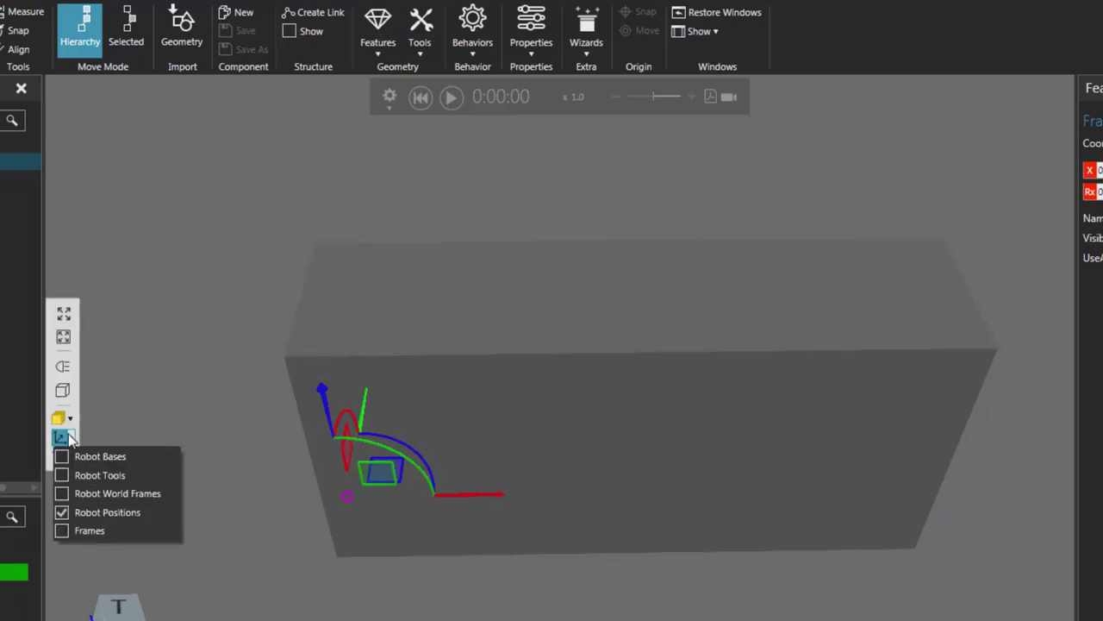
pyautogui.click(61, 530)
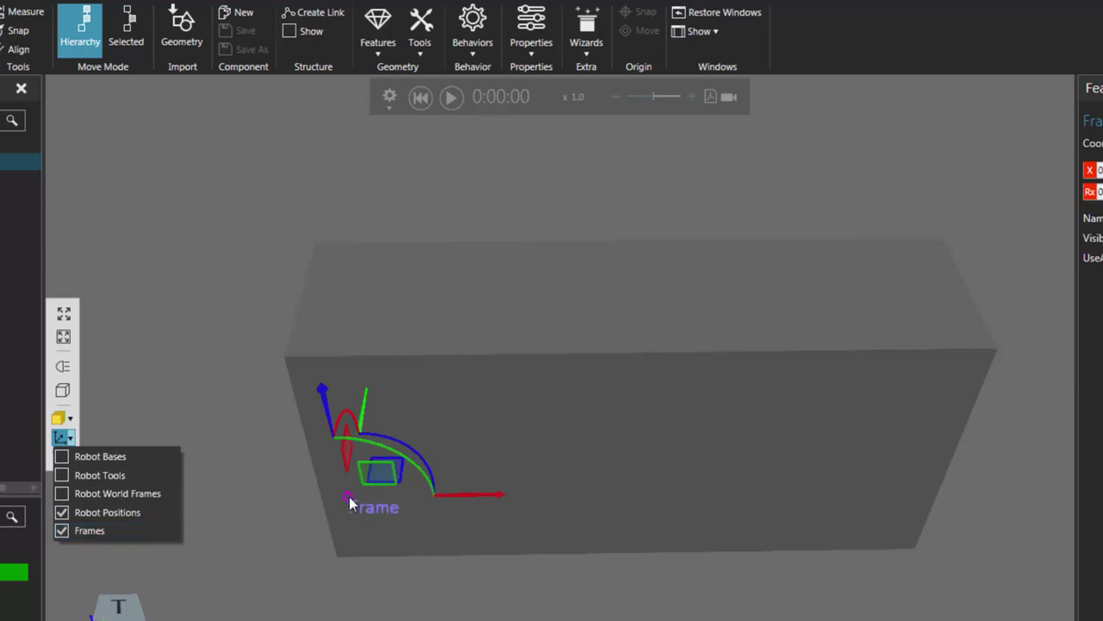
# Step: Snap the frame to the midpoint of the top face's short edge at the origin end of the block
pyautogui.moveTo(351, 504); pyautogui.dragTo(309, 305)
pyautogui.scroll(3, 319, 312)
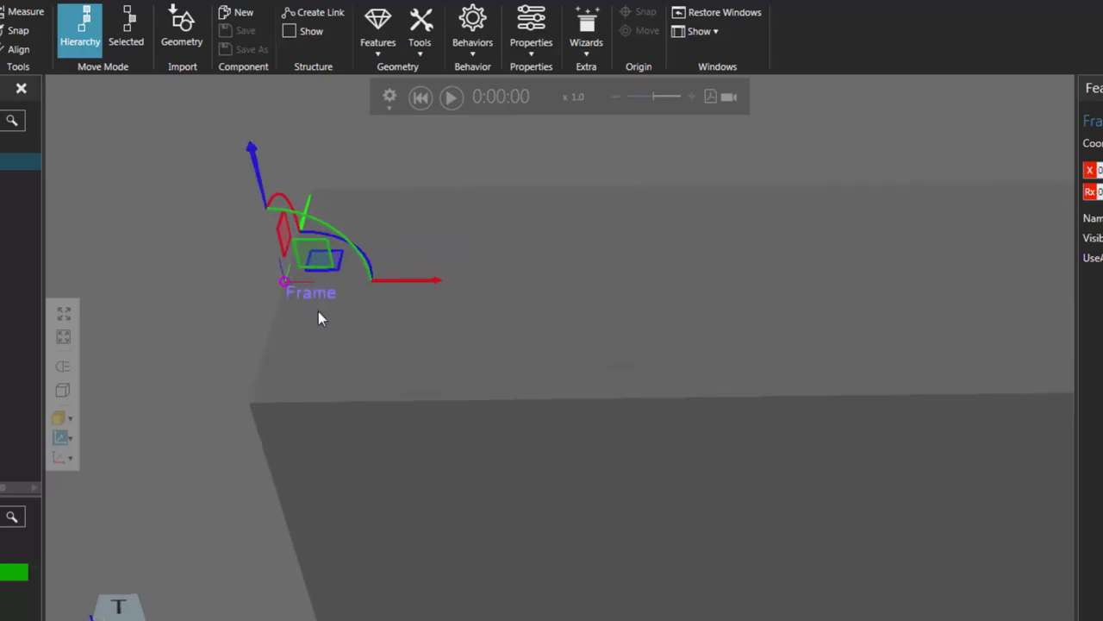
pyautogui.moveTo(315, 319); pyautogui.dragTo(342, 328, button='right')
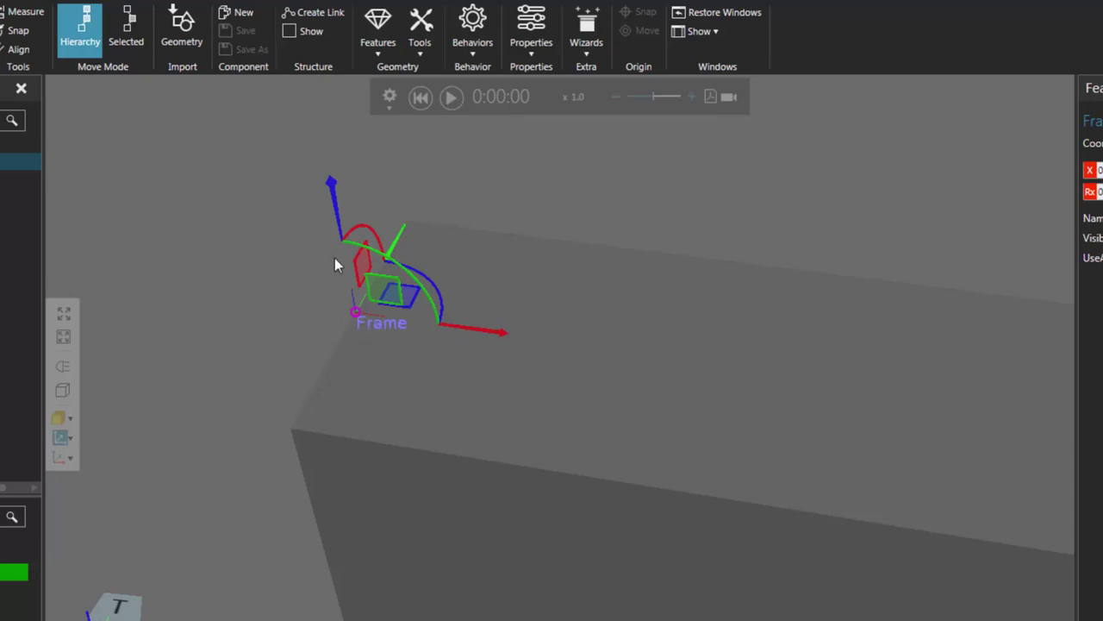
# Step: Add a second Frame feature and snap it to the centre of the block's top face
pyautogui.moveTo(792, 414); pyautogui.dragTo(537, 406, button='right')
pyautogui.click(382, 50)
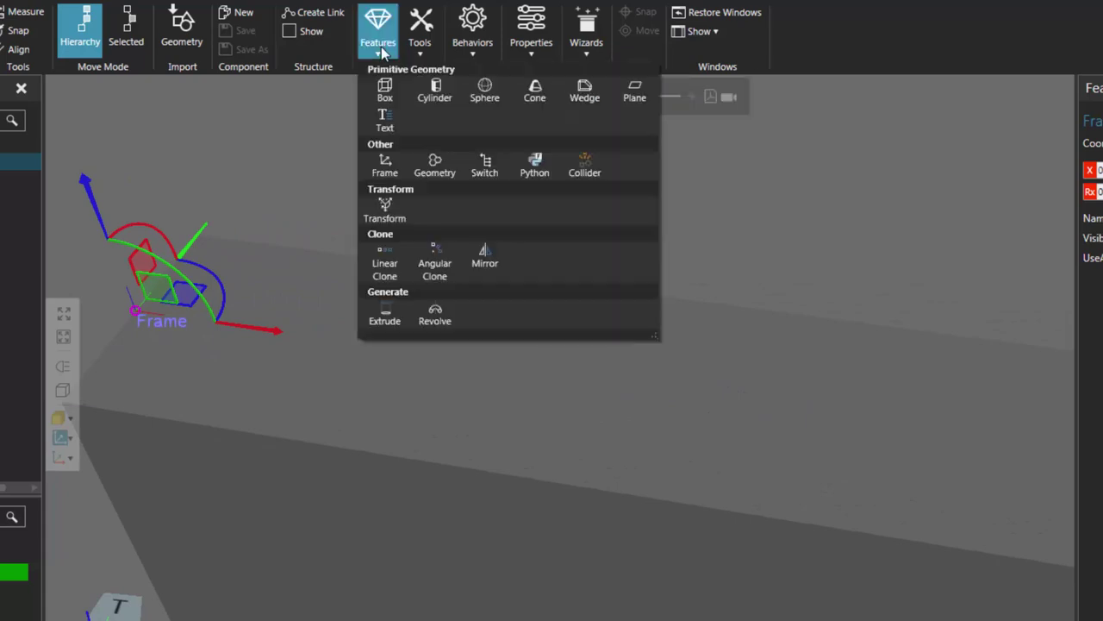
pyautogui.click(385, 166)
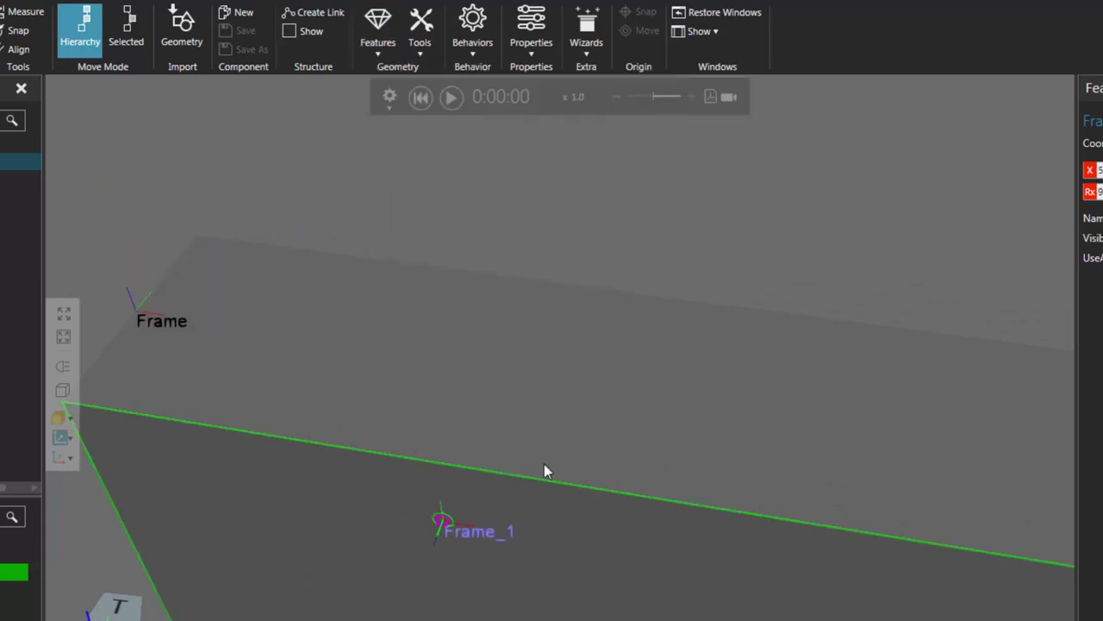
pyautogui.click(626, 386)
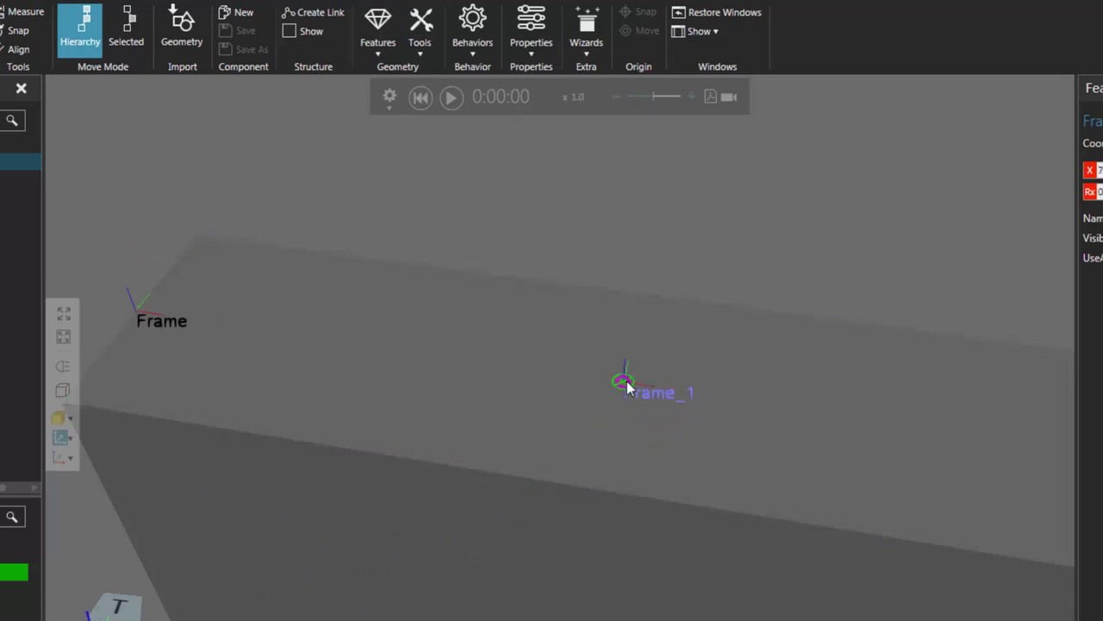
# Step: Add a third Frame feature and snap it to the midpoint of the top face's short edge at the far end
pyautogui.keyDown('shift'); pyautogui.moveTo(818, 471); pyautogui.dragTo(434, 415, button='right'); pyautogui.keyUp('shift')
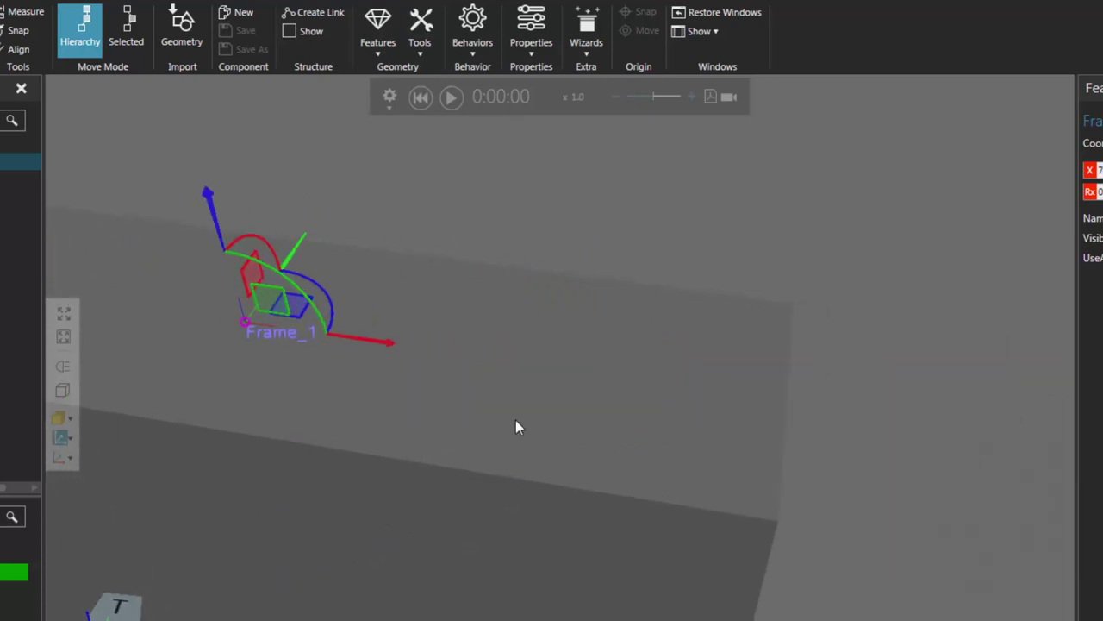
pyautogui.click(379, 52)
pyautogui.click(385, 167)
pyautogui.moveTo(340, 456); pyautogui.dragTo(283, 489, button='right')
pyautogui.moveTo(82, 514); pyautogui.dragTo(812, 383)
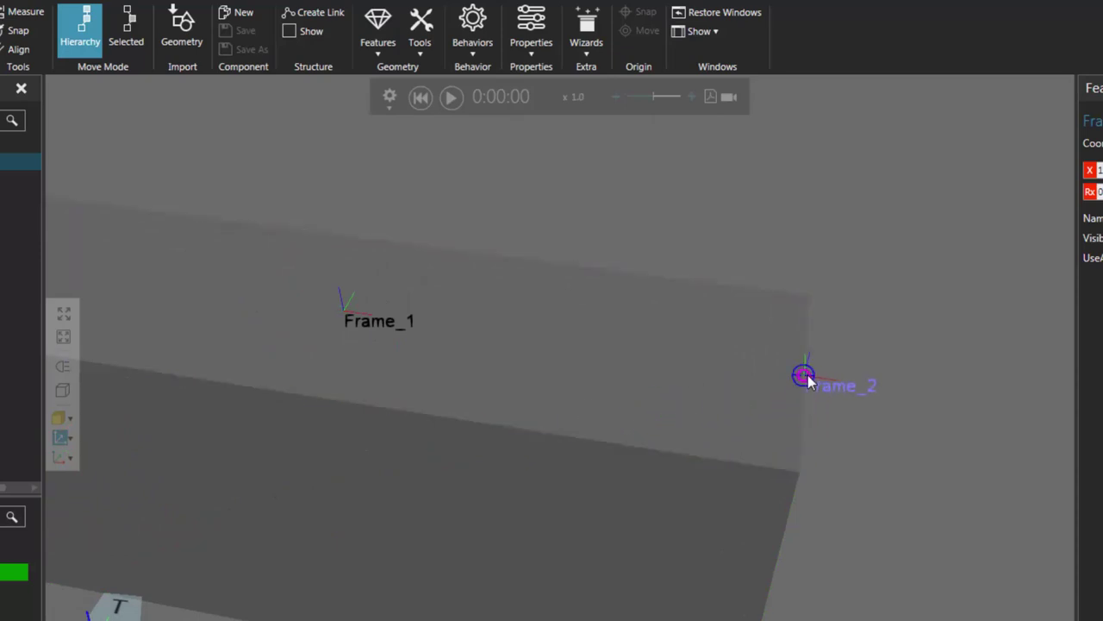
pyautogui.scroll(3, 818, 397)
pyautogui.moveTo(832, 435); pyautogui.dragTo(831, 446, button='right')
pyautogui.moveTo(757, 424); pyautogui.dragTo(647, 546, button='right')
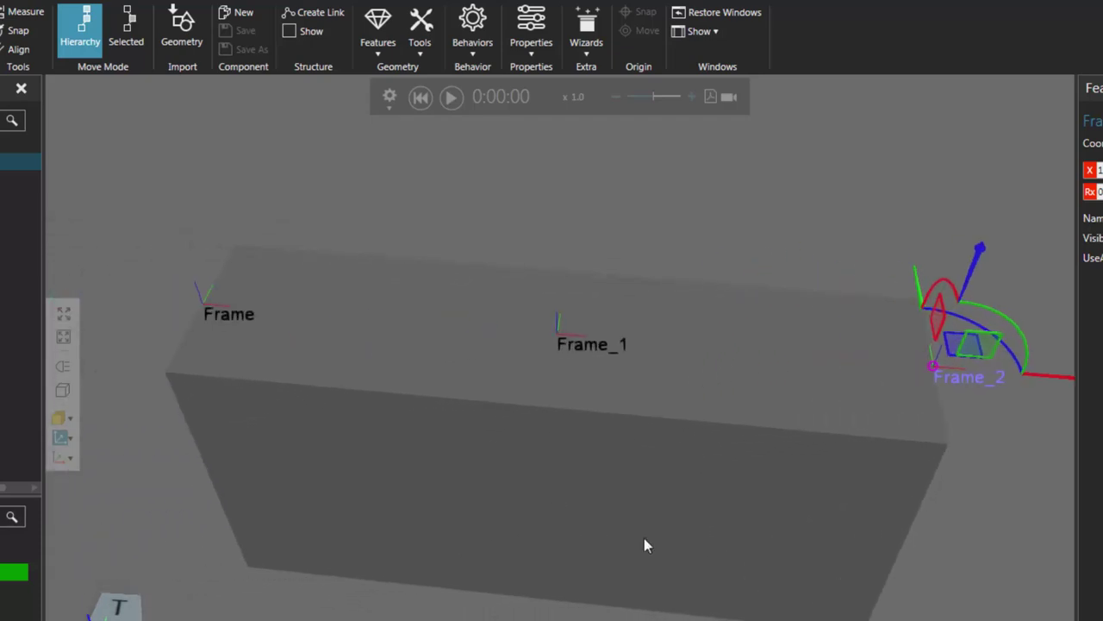
# Step: Add a physics Path behavior to the component and define its path through Frame, Frame_1 and Frame_2 in that order
pyautogui.click(472, 53)
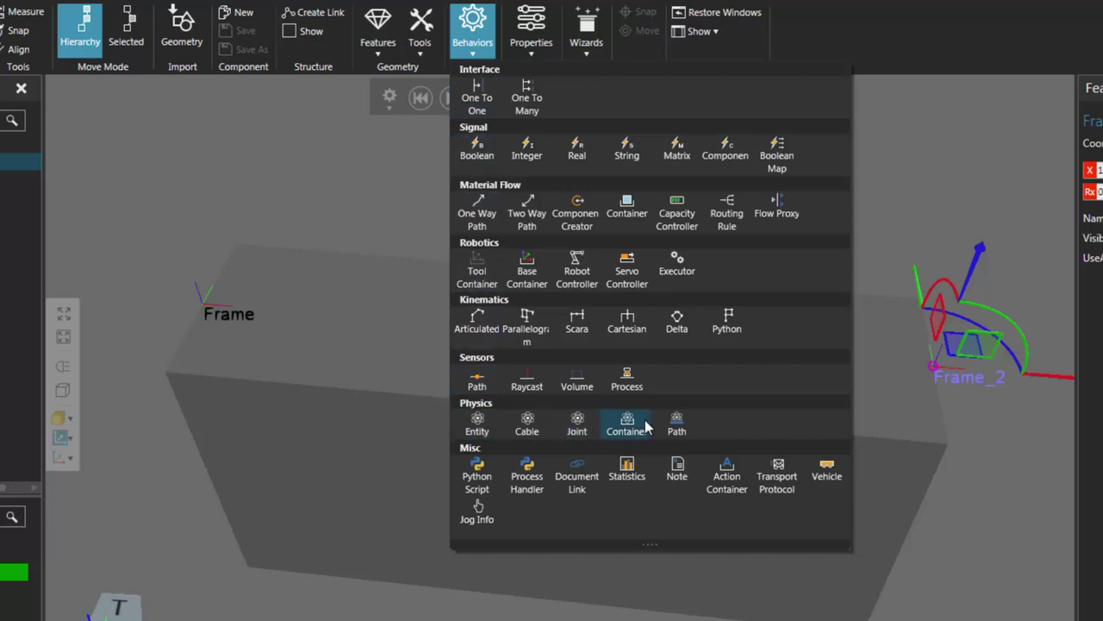
pyautogui.click(674, 422)
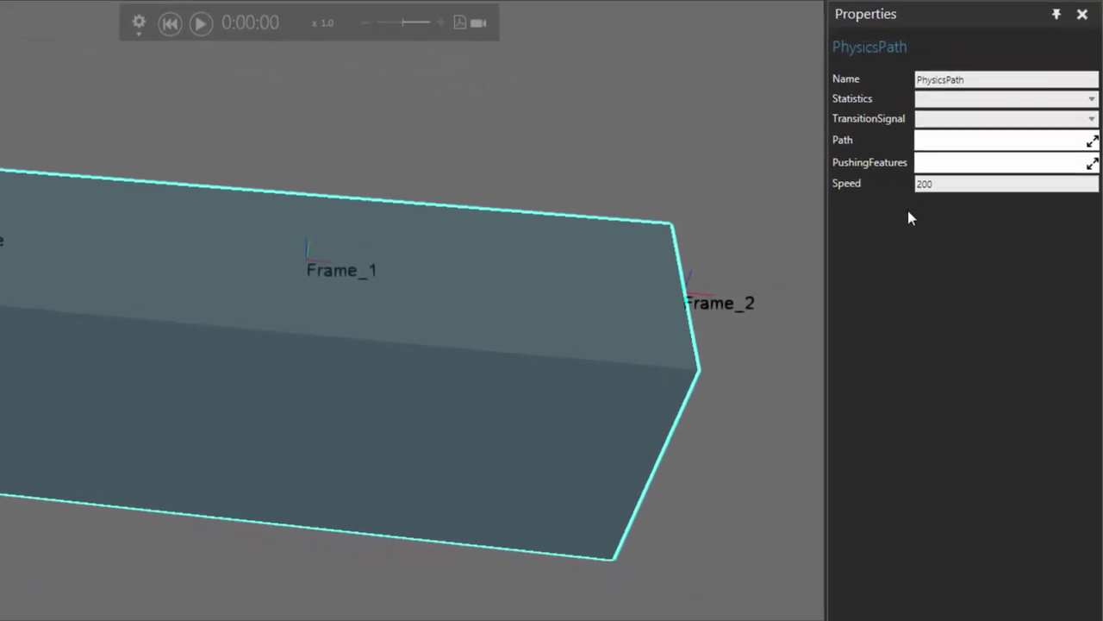
pyautogui.click(1093, 145)
pyautogui.click(1075, 144)
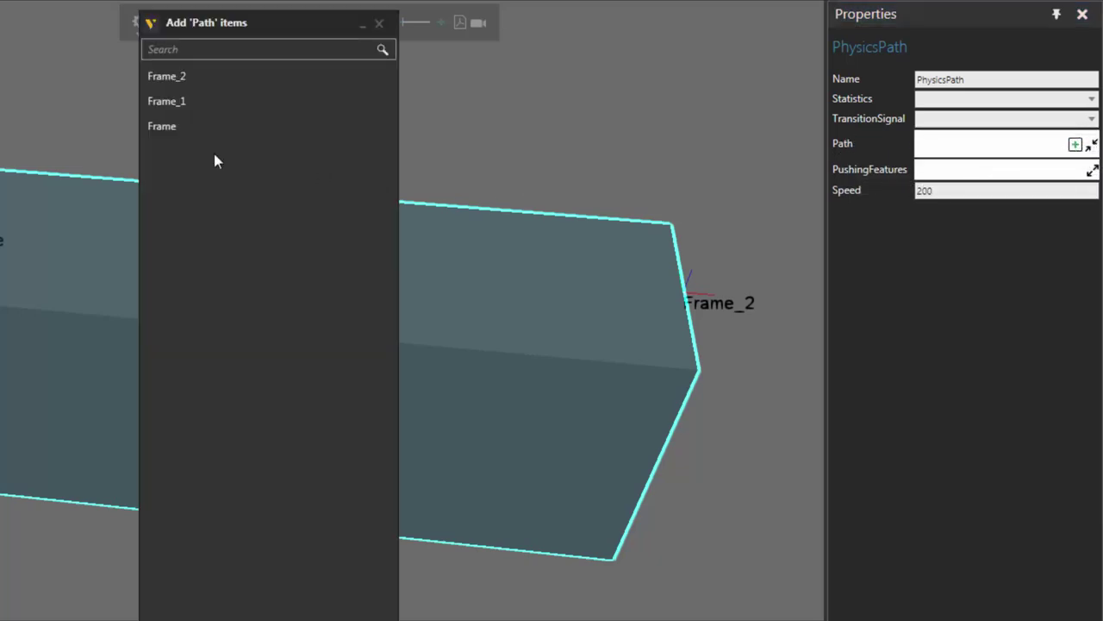
pyautogui.click(179, 135)
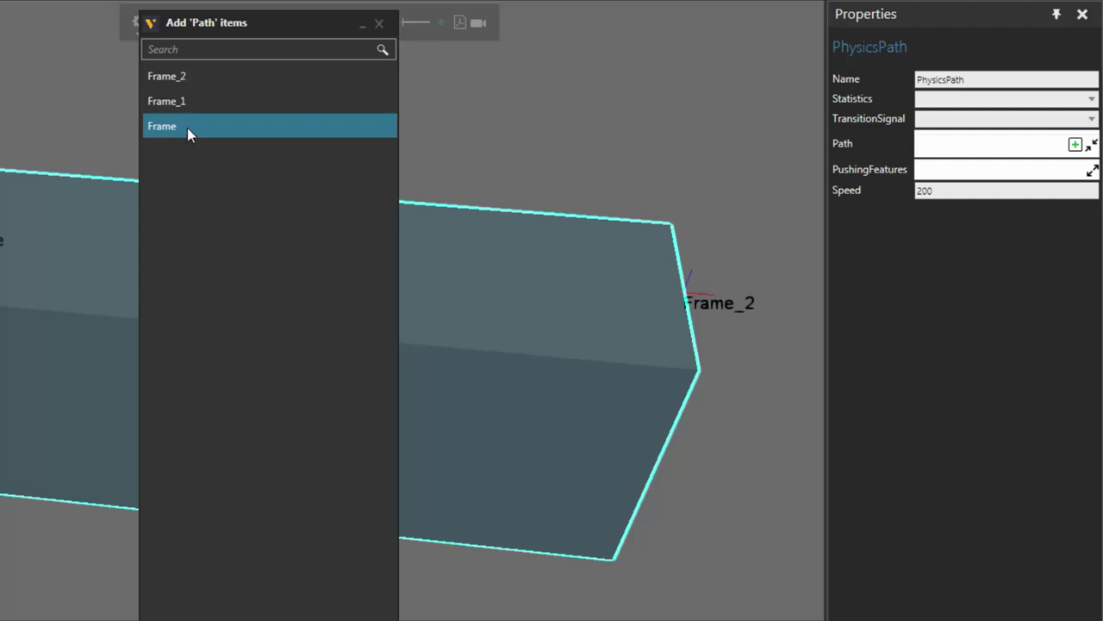
pyautogui.keyDown('ctrl'); pyautogui.click(196, 104); pyautogui.keyUp('ctrl')
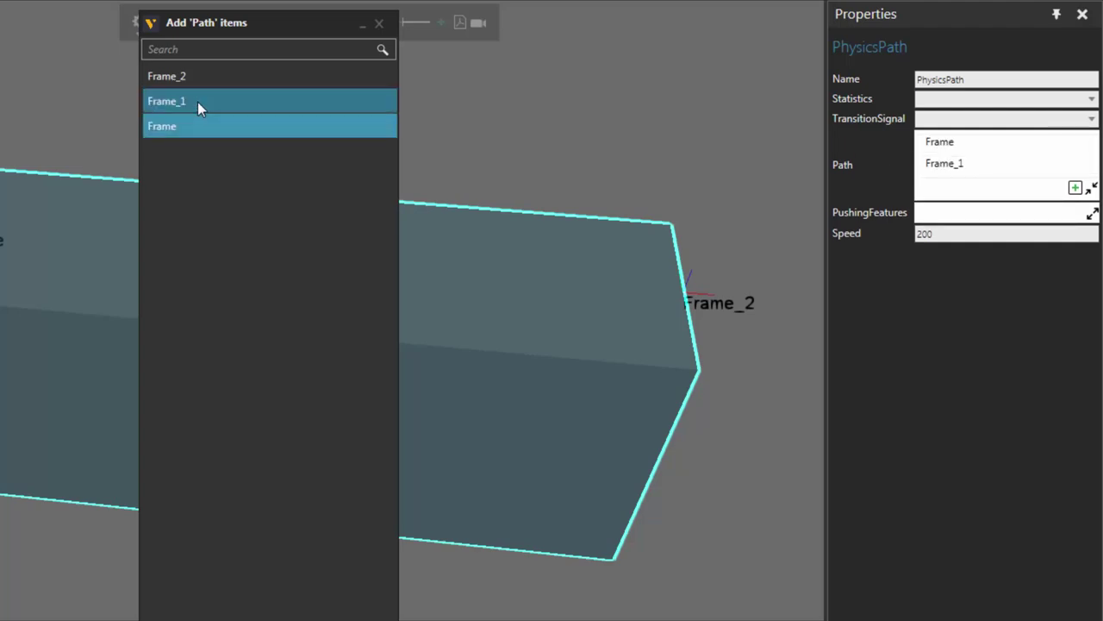
pyautogui.keyDown('ctrl'); pyautogui.click(197, 76); pyautogui.keyUp('ctrl')
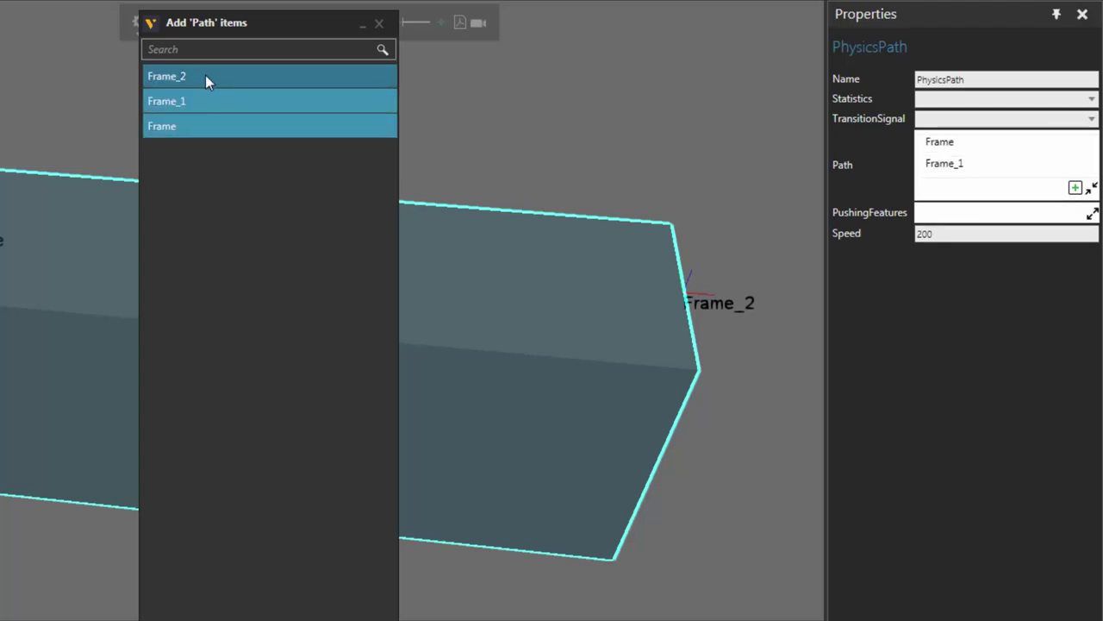
pyautogui.click(378, 24)
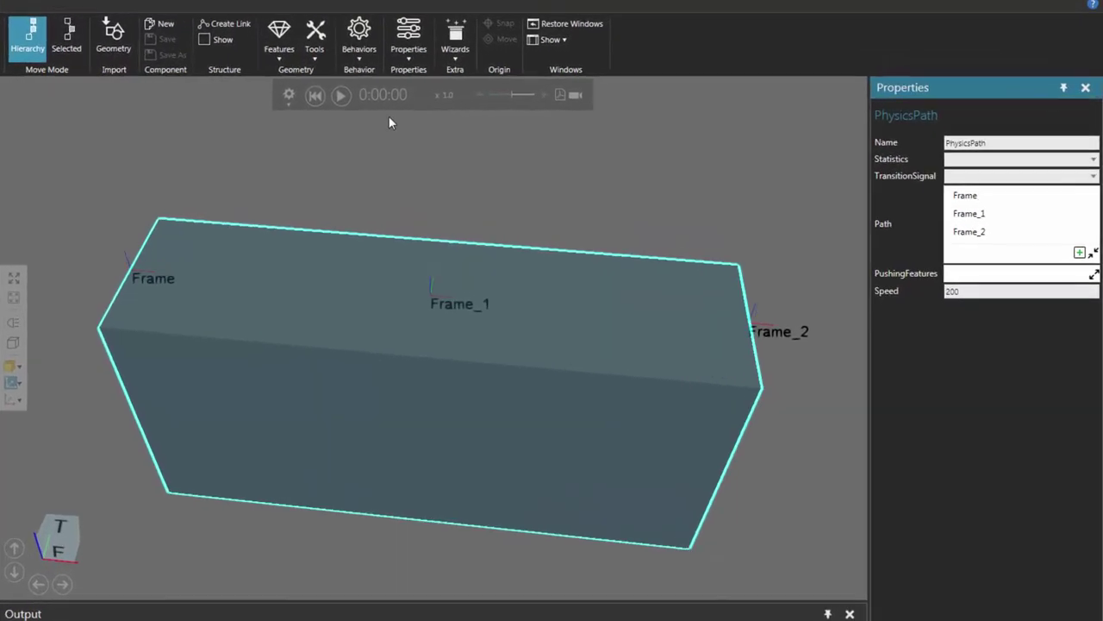
# Step: Add a One To One interface behavior with a new section that uses Frame as its section frame
pyautogui.click(362, 43)
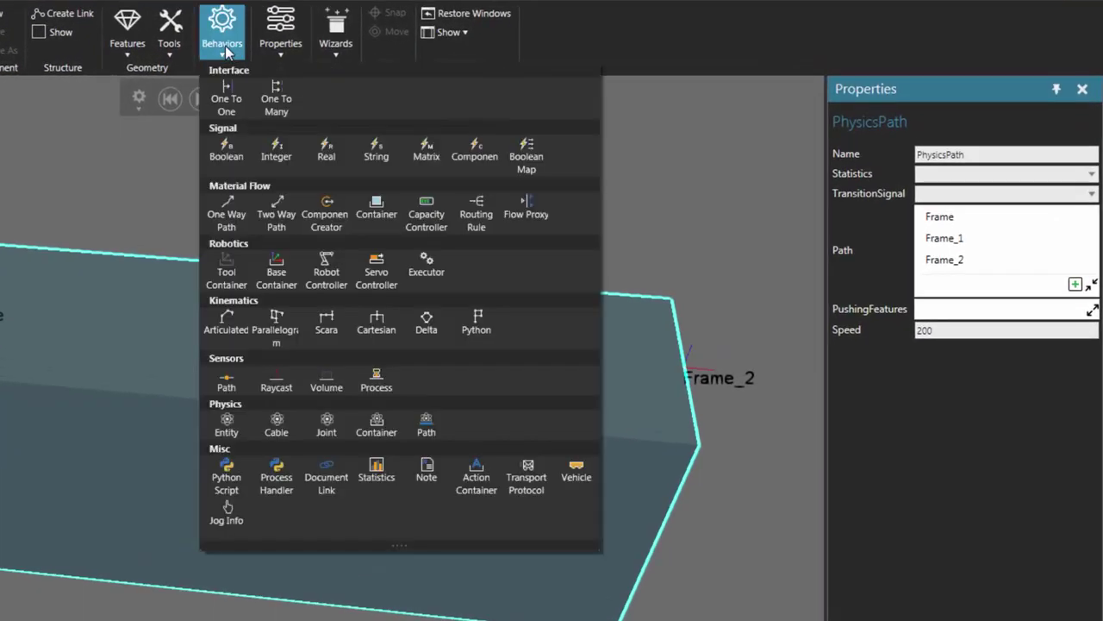
pyautogui.click(225, 101)
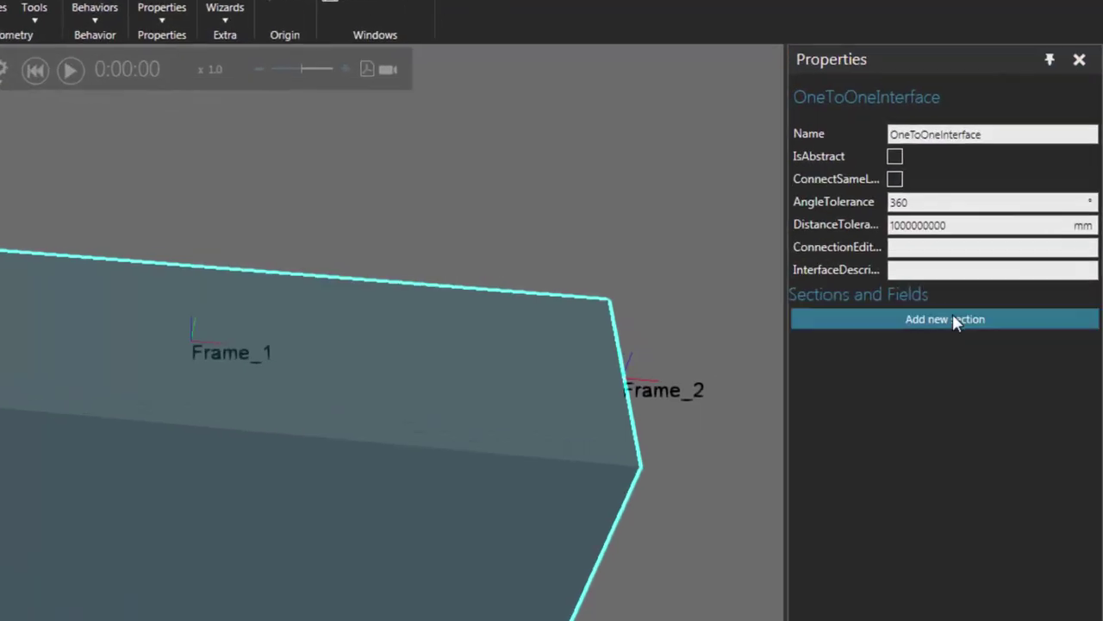
pyautogui.click(860, 324)
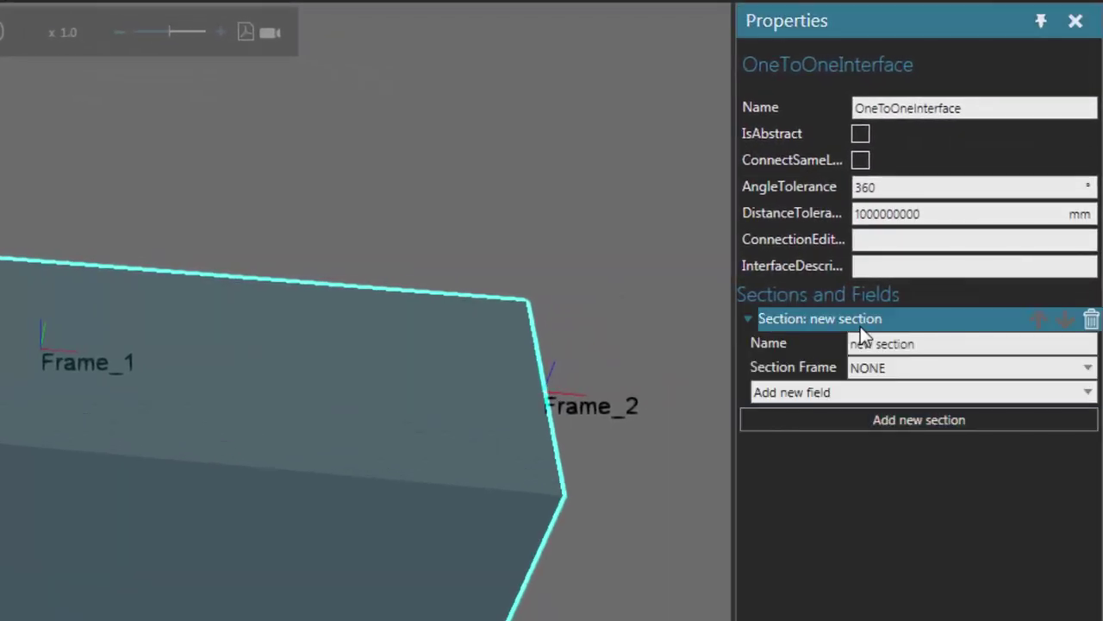
pyautogui.click(909, 369)
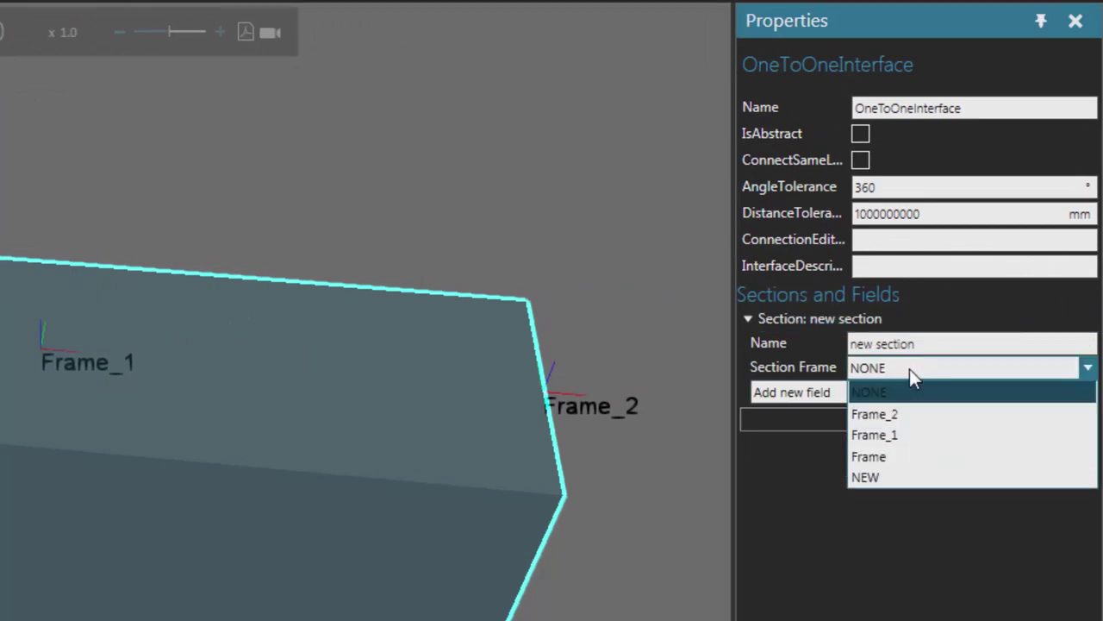
pyautogui.click(907, 463)
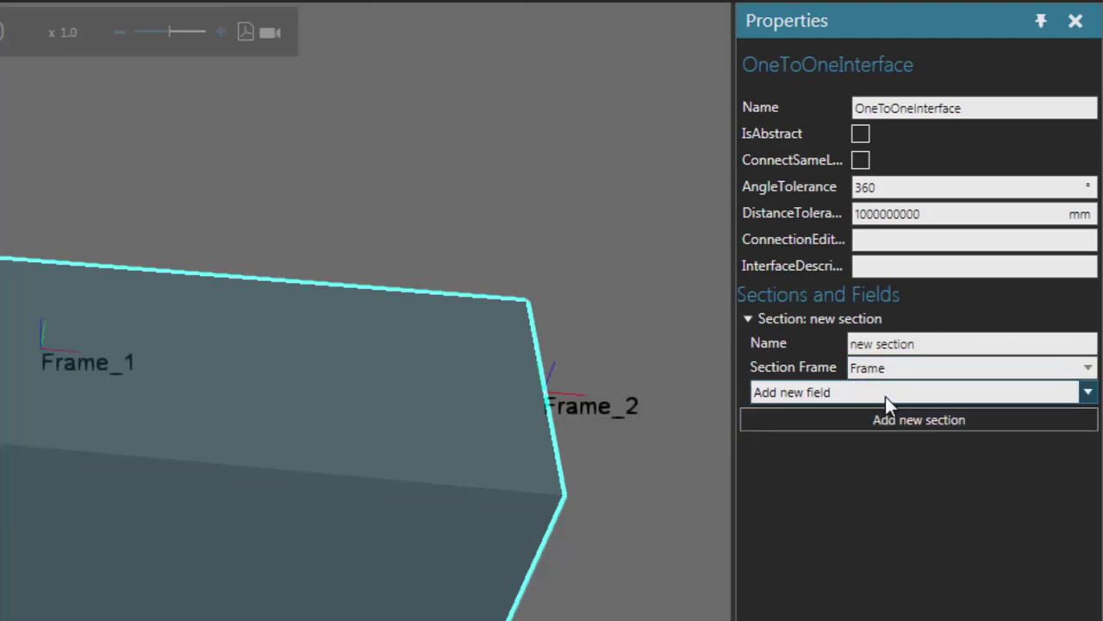
# Step: Add a Flow field to the section at Frame, with PhysicsPath as container and Input as port
pyautogui.click(886, 397)
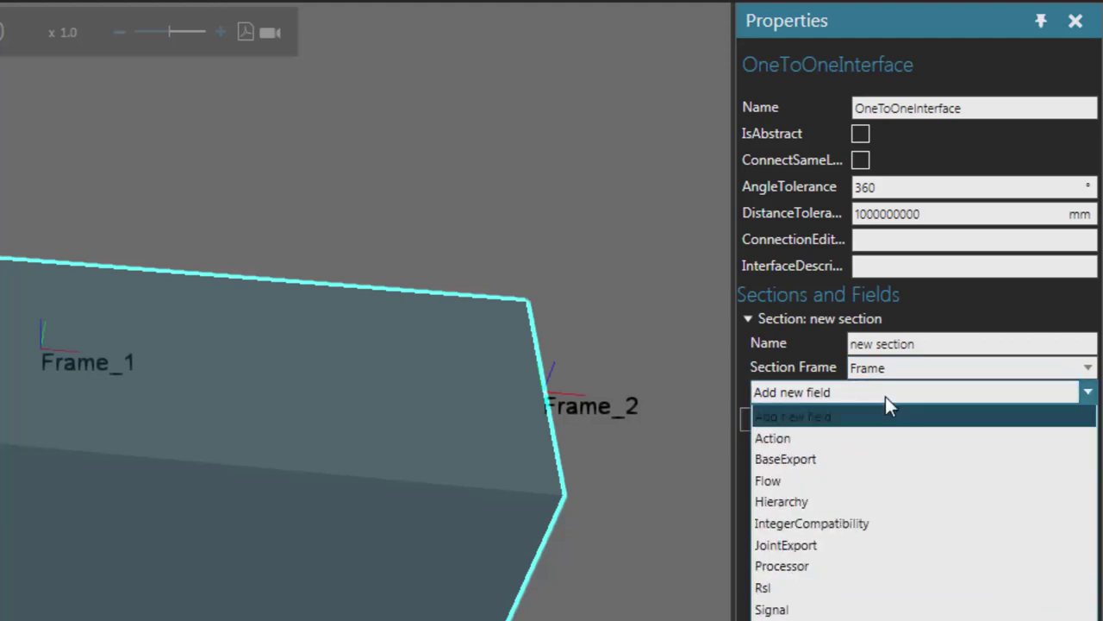
pyautogui.click(873, 481)
pyautogui.click(927, 444)
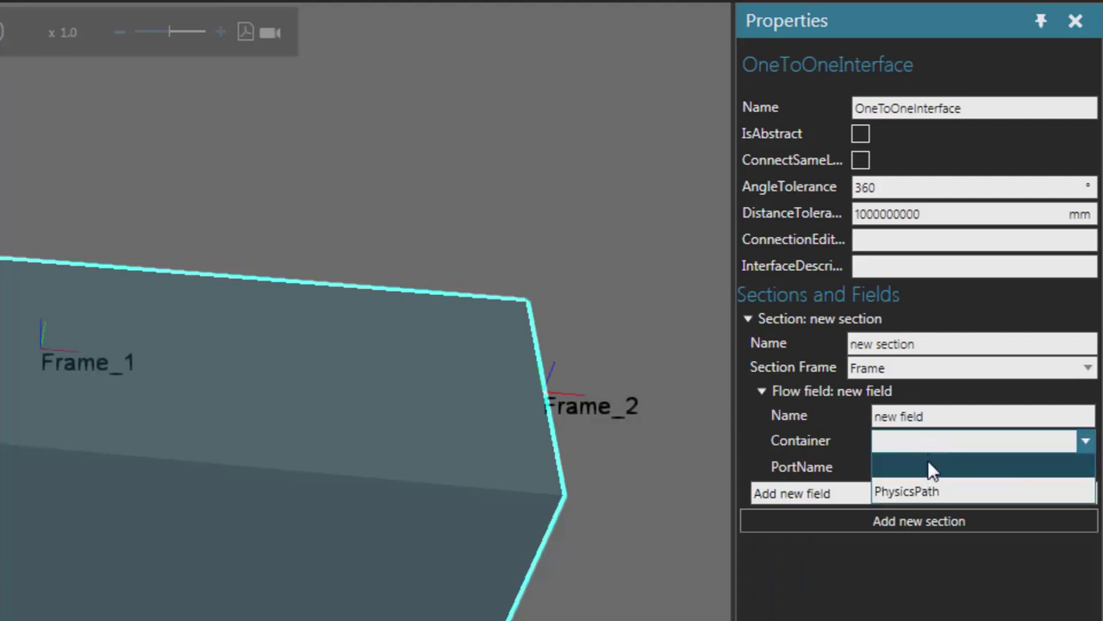
pyautogui.click(944, 489)
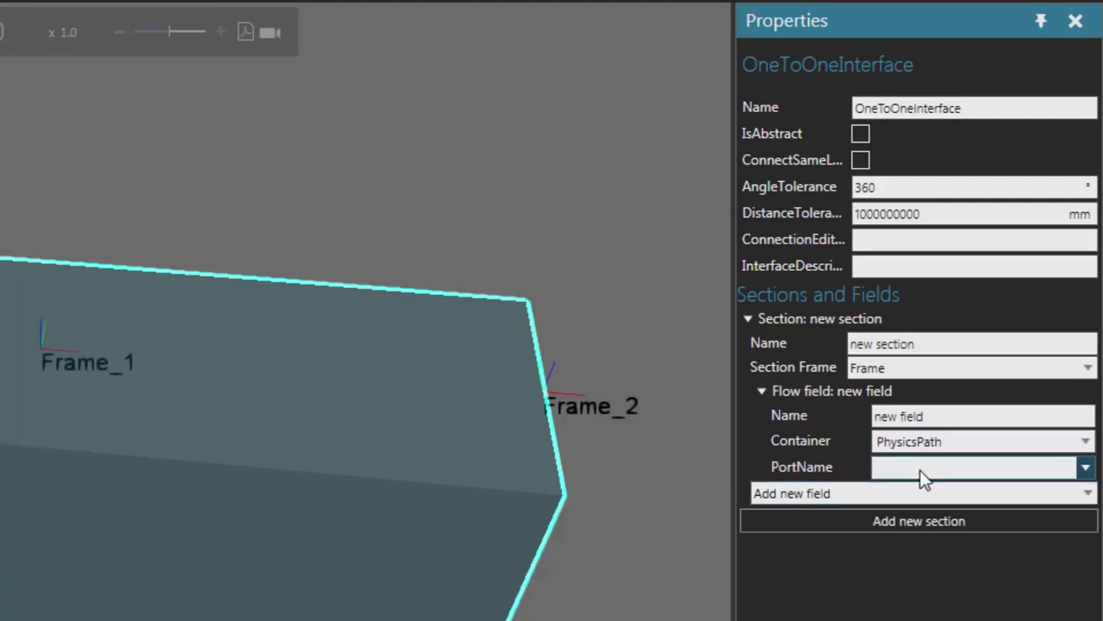
pyautogui.click(920, 470)
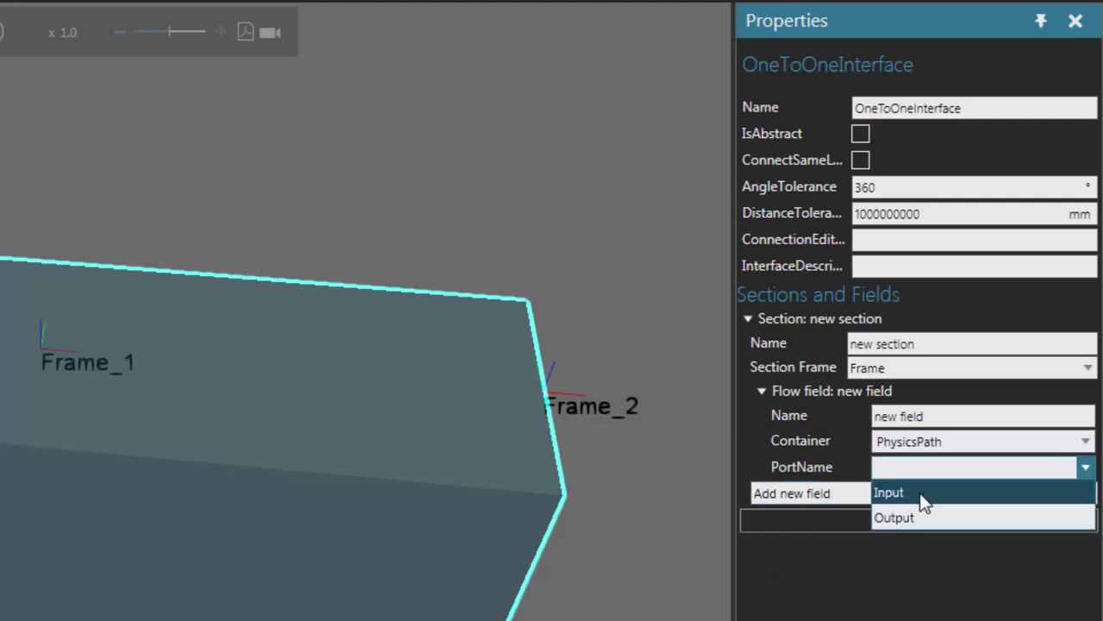
pyautogui.click(920, 493)
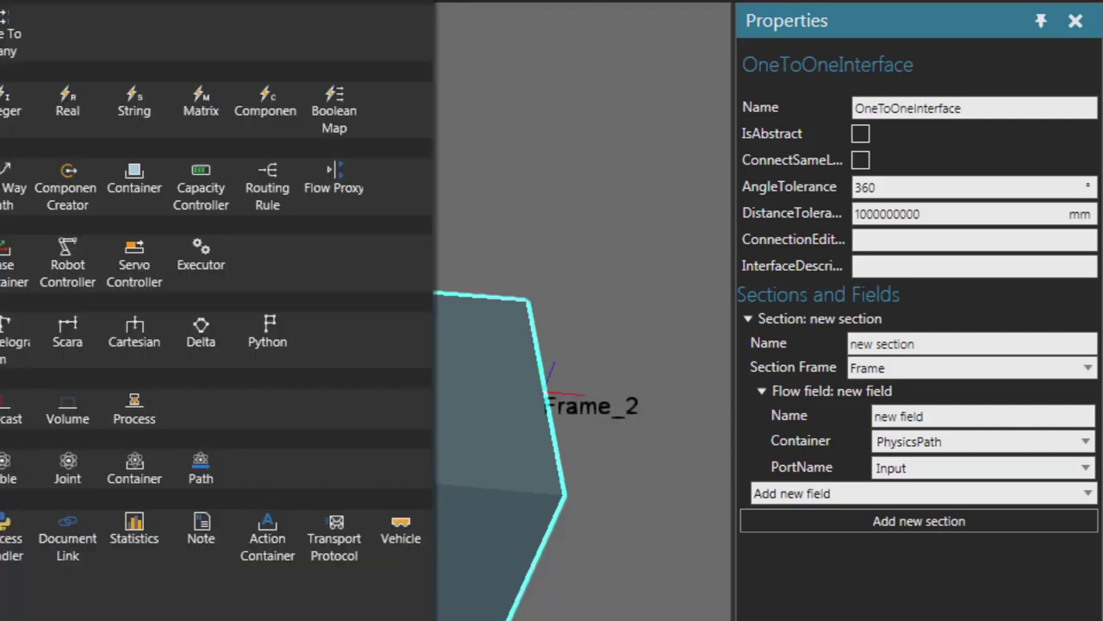
# Step: Add a second One To One interface with a new section that uses Frame_2 as its section frame
pyautogui.click(7, 34)
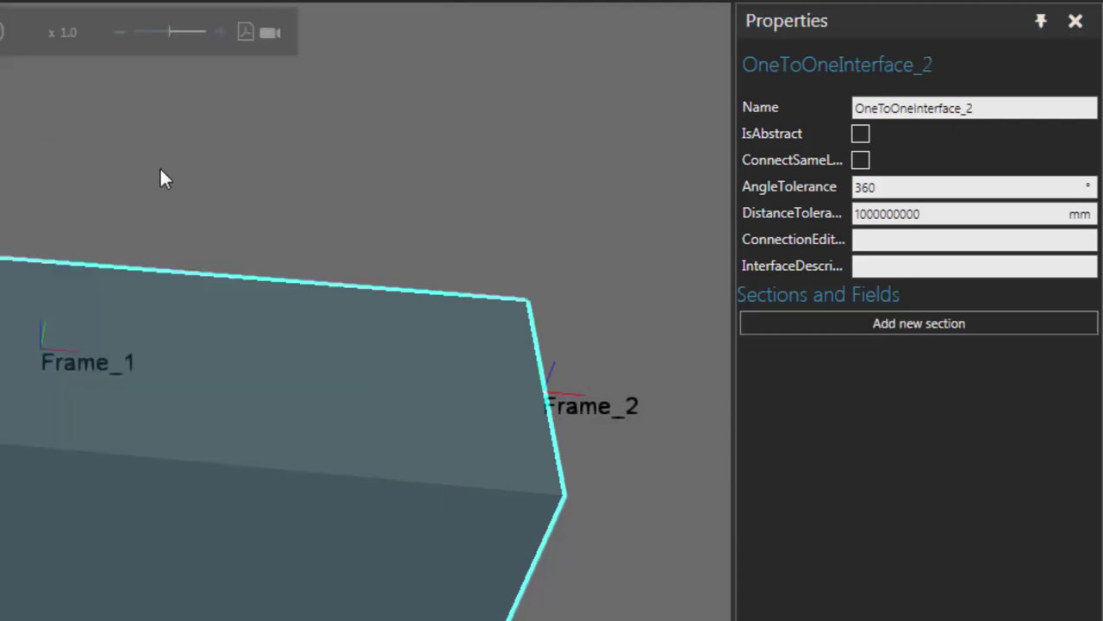
pyautogui.click(877, 321)
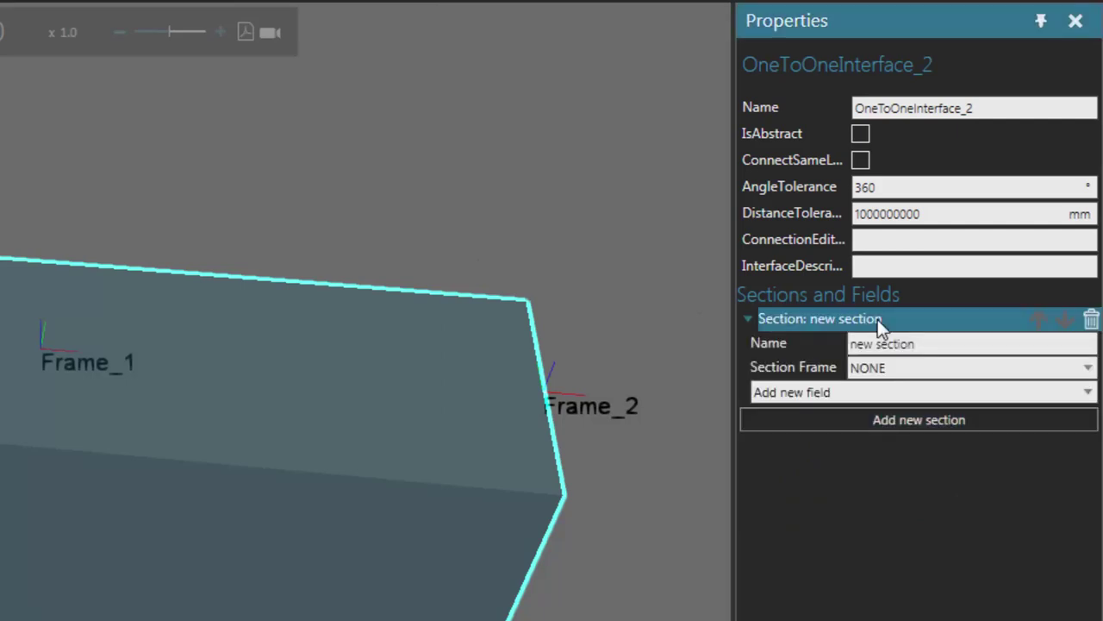
pyautogui.click(889, 368)
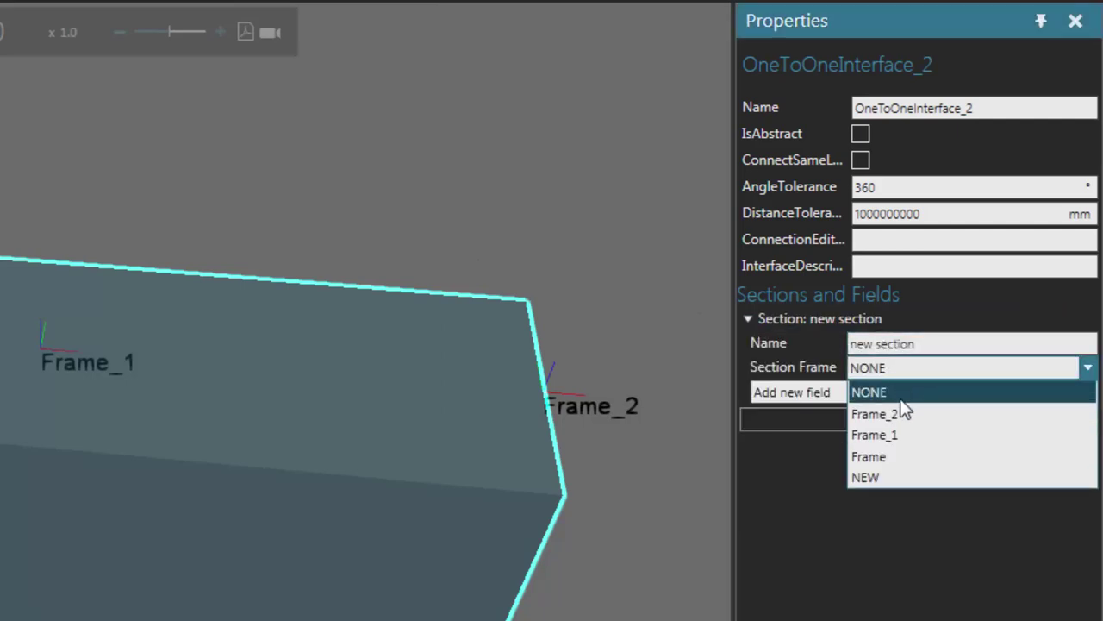
pyautogui.click(923, 416)
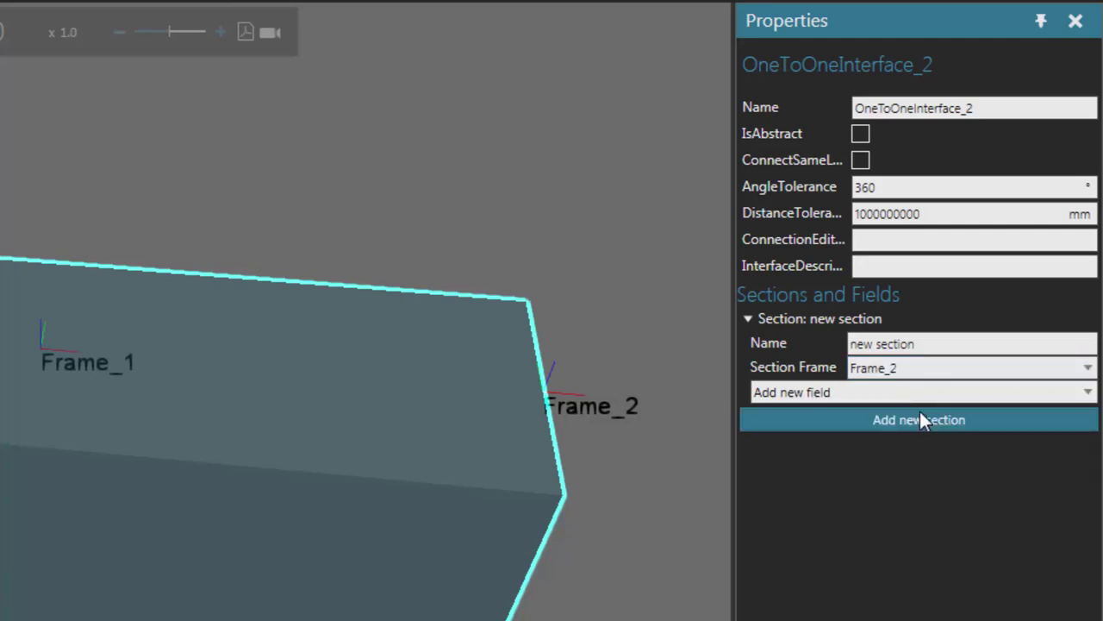
# Step: Add a Flow field to the section at Frame_2, with PhysicsPath as container and Output as port
pyautogui.click(923, 393)
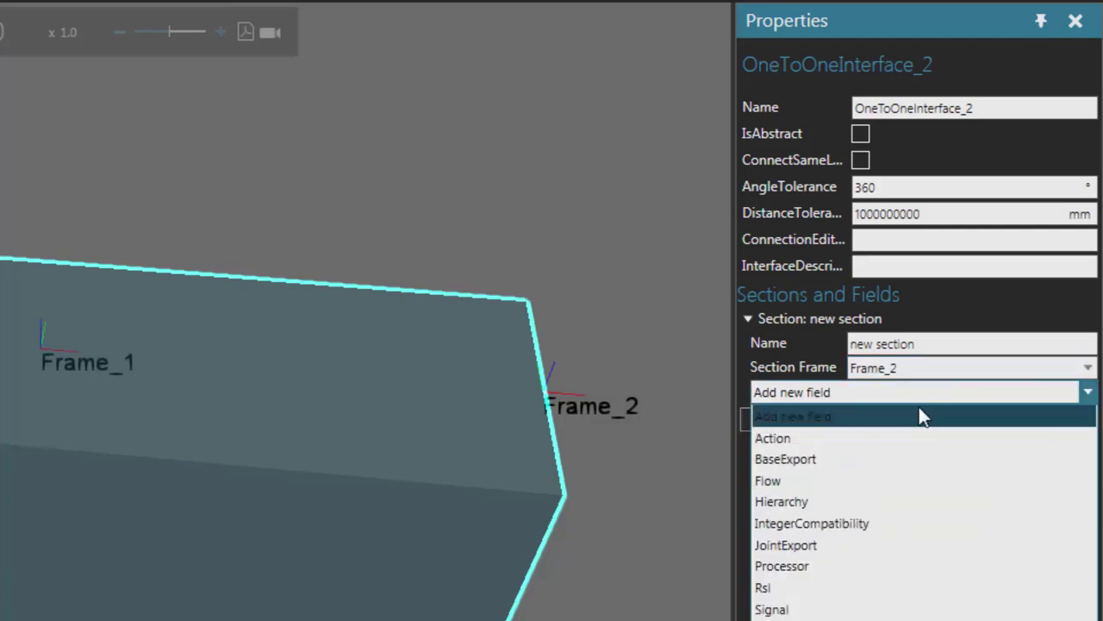
pyautogui.click(912, 480)
pyautogui.click(922, 439)
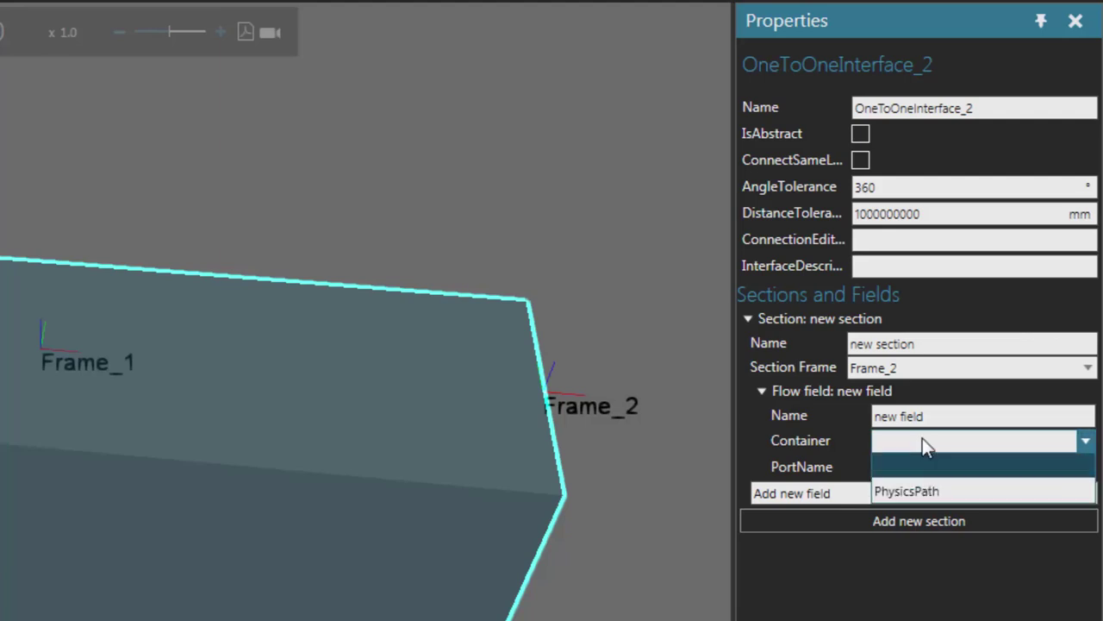
pyautogui.click(948, 487)
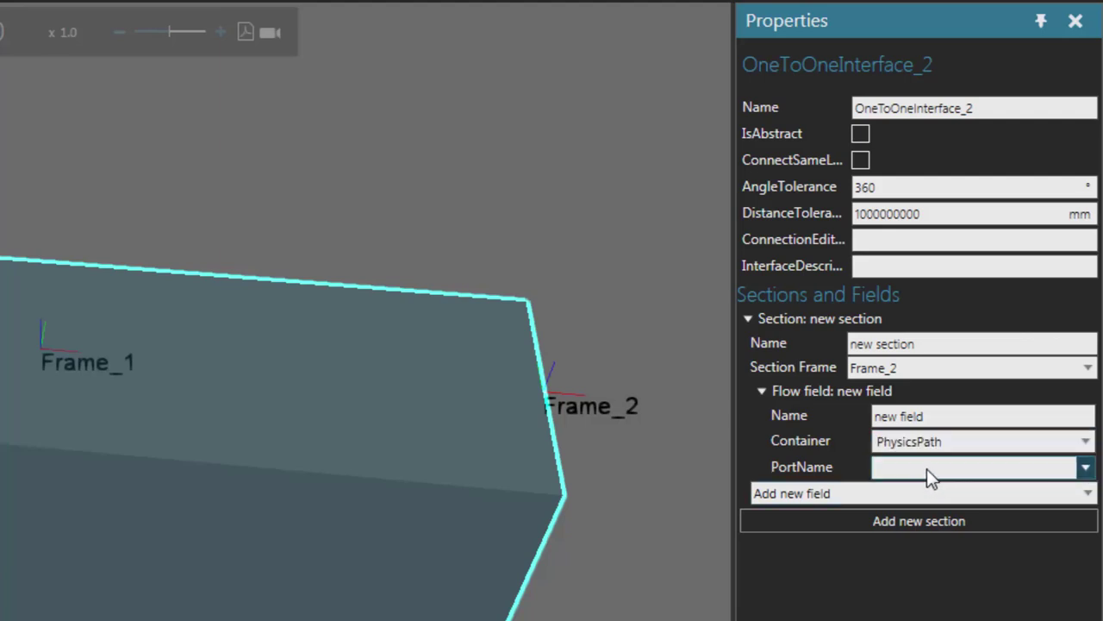
pyautogui.click(926, 467)
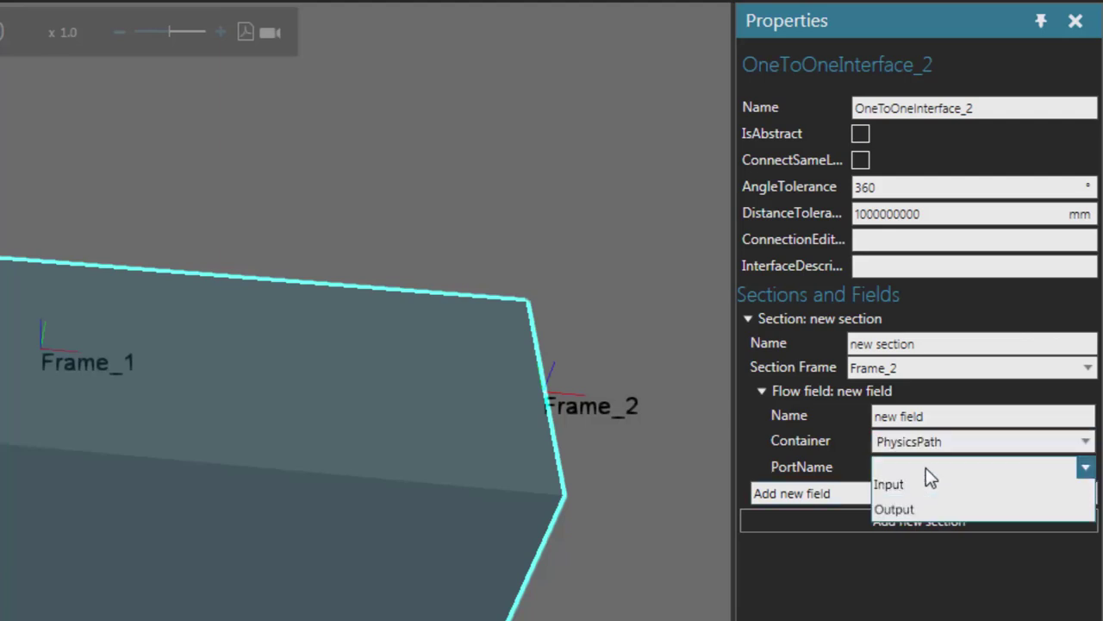
pyautogui.click(922, 514)
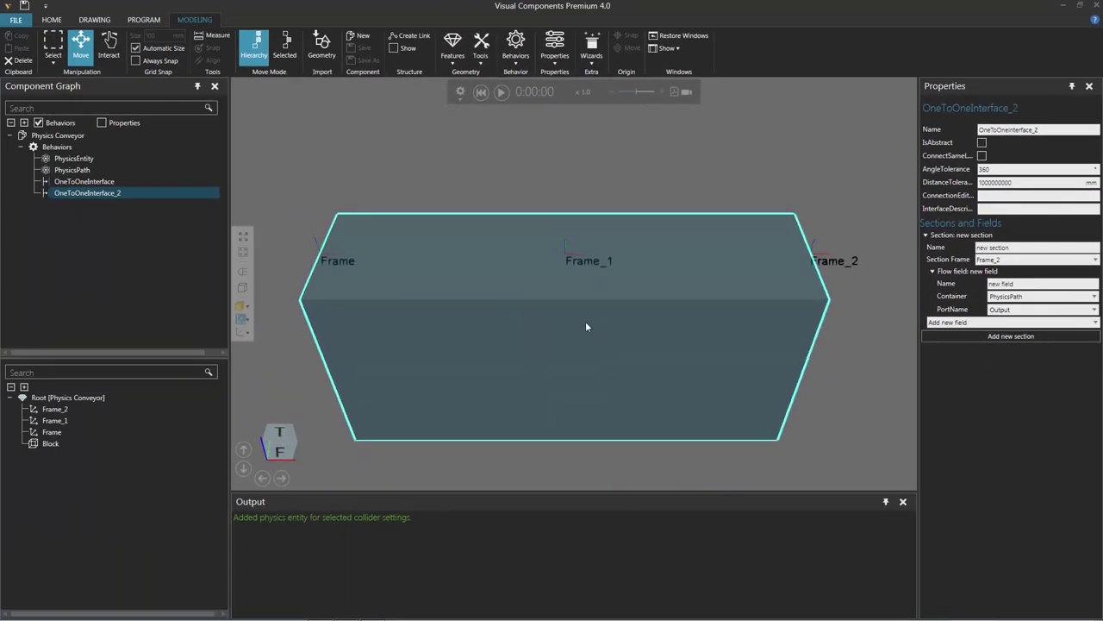
# Step: Save the Physics Conveyor component as Physics Conveyor.vcmx in the My Models folder
pyautogui.click(124, 135)
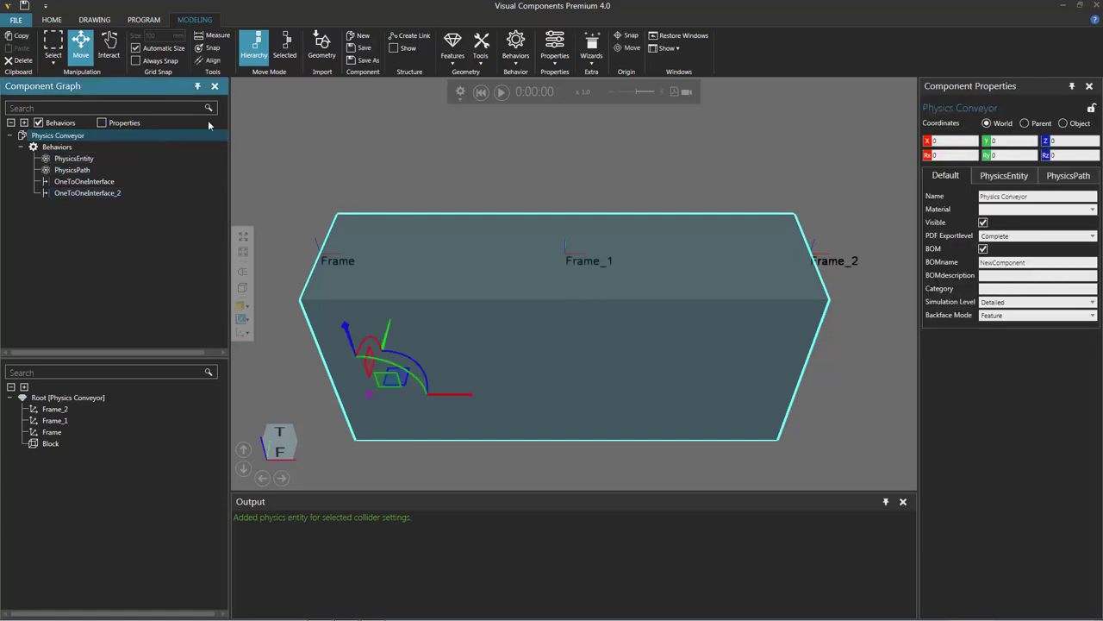
pyautogui.click(362, 51)
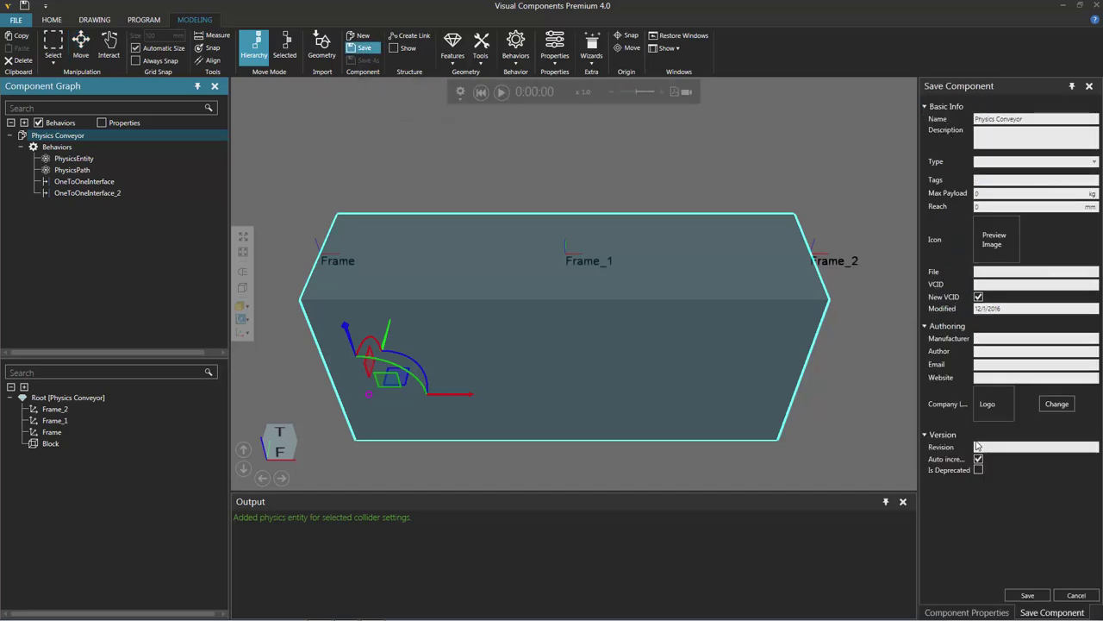
pyautogui.click(1043, 595)
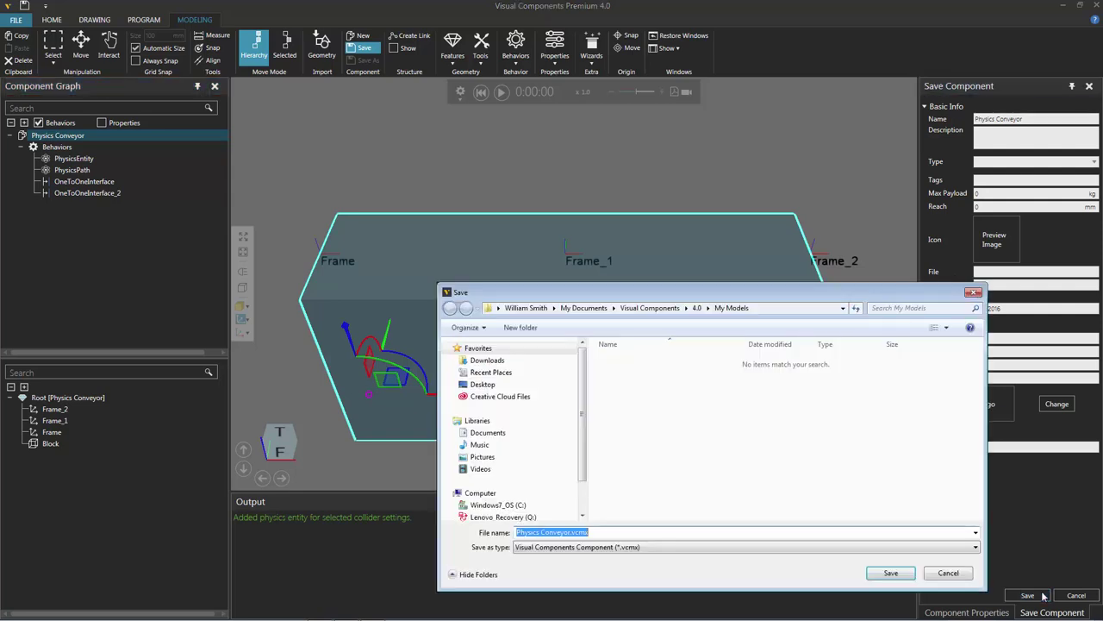
pyautogui.click(891, 574)
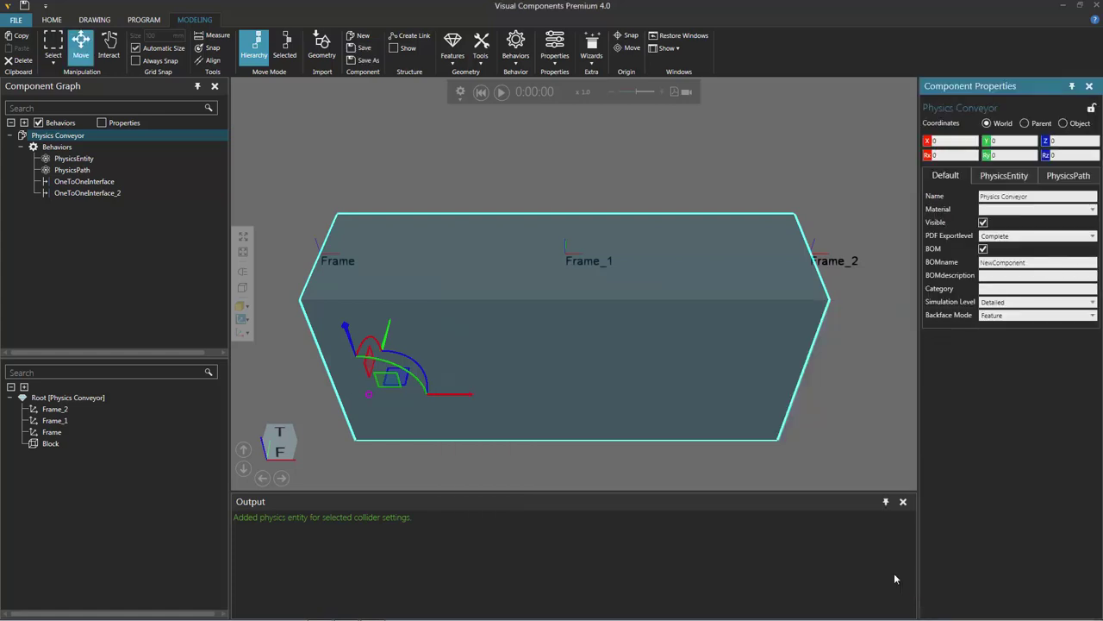
# Step: Look up the saved component in the catalog's My Models collection and reselect the conveyor to check its interface connection markers
pyautogui.click(52, 19)
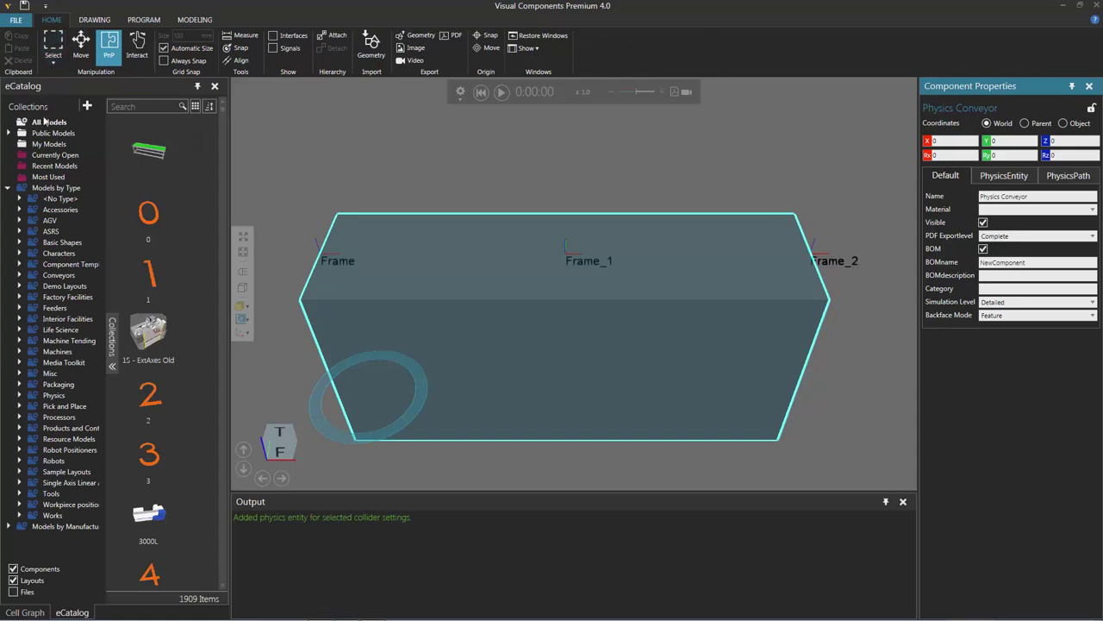
pyautogui.click(51, 144)
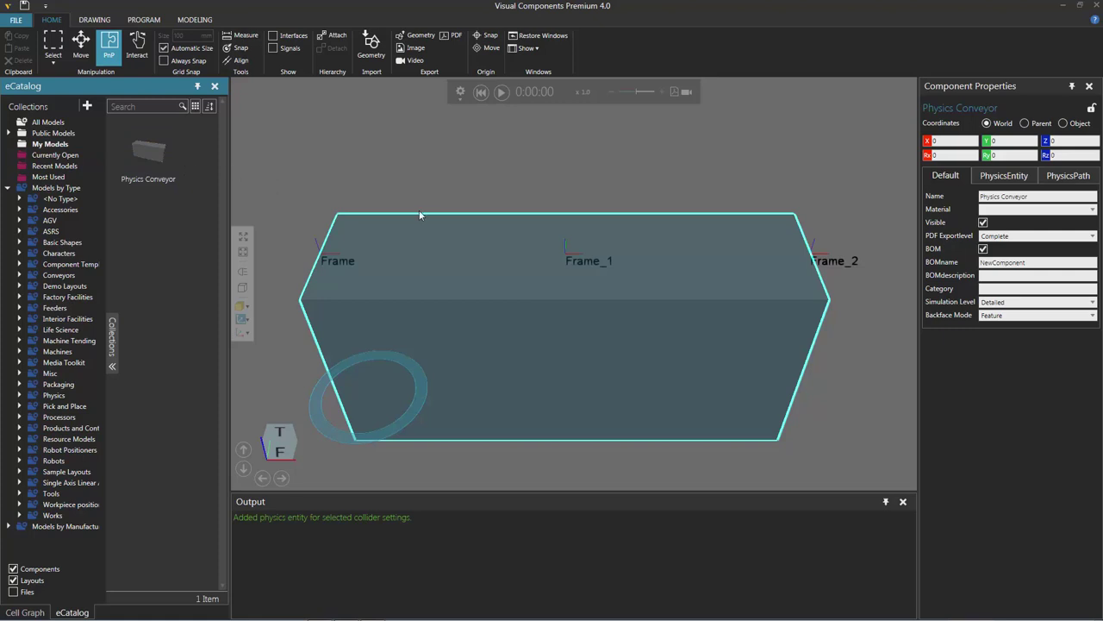
pyautogui.click(584, 181)
pyautogui.click(553, 244)
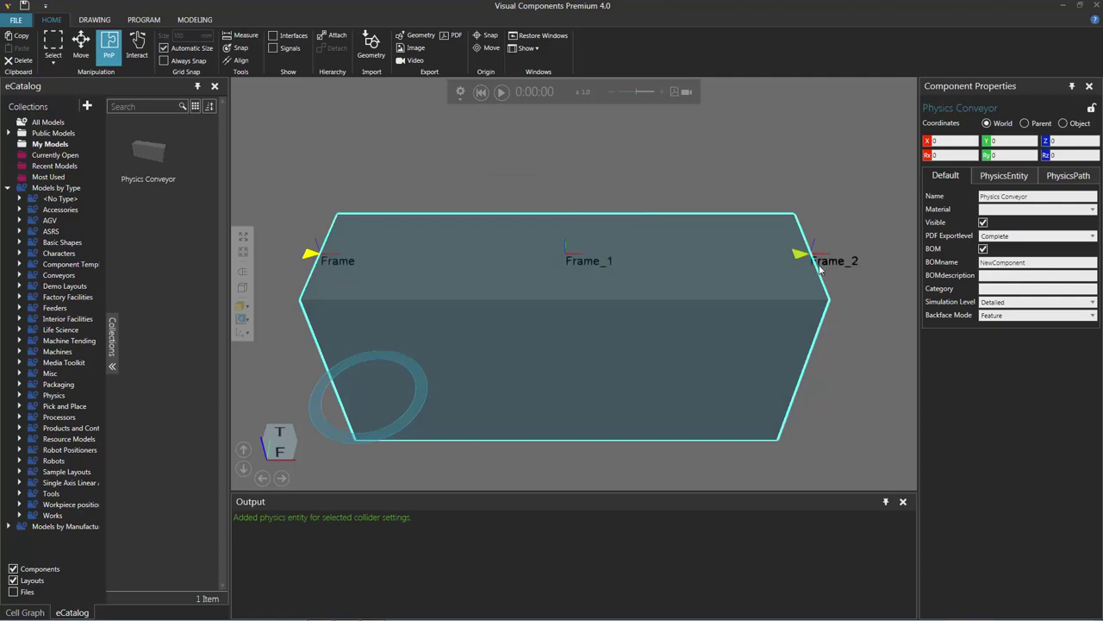
# Step: Add the Physics Feeder (shape feeder) from the Feeders models to the layout and connect its output to the Physics Conveyor's input at Frame
pyautogui.scroll(-2, 694, 277)
pyautogui.scroll(-1, 694, 277)
pyautogui.moveTo(655, 399); pyautogui.dragTo(666, 394, button='right')
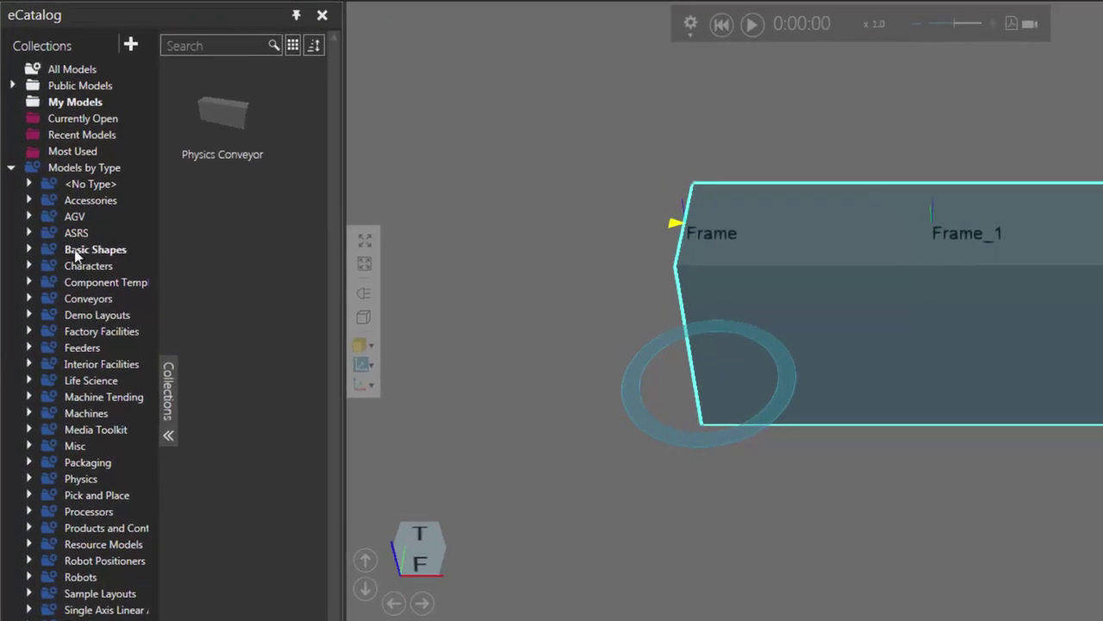
pyautogui.click(27, 347)
pyautogui.click(95, 368)
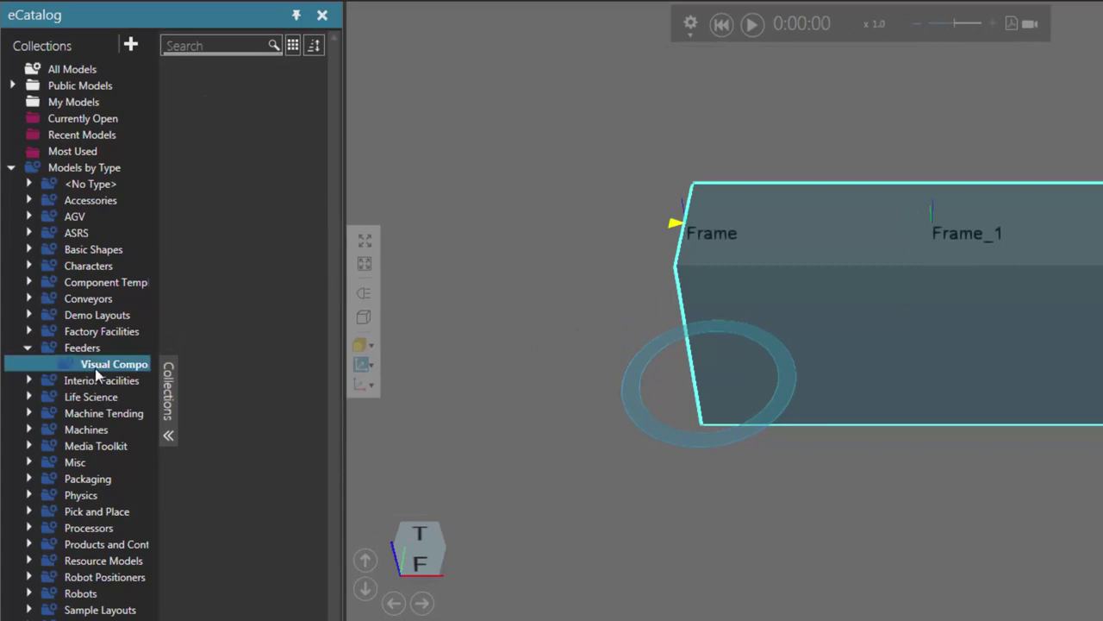
pyautogui.scroll(-1, 304, 269)
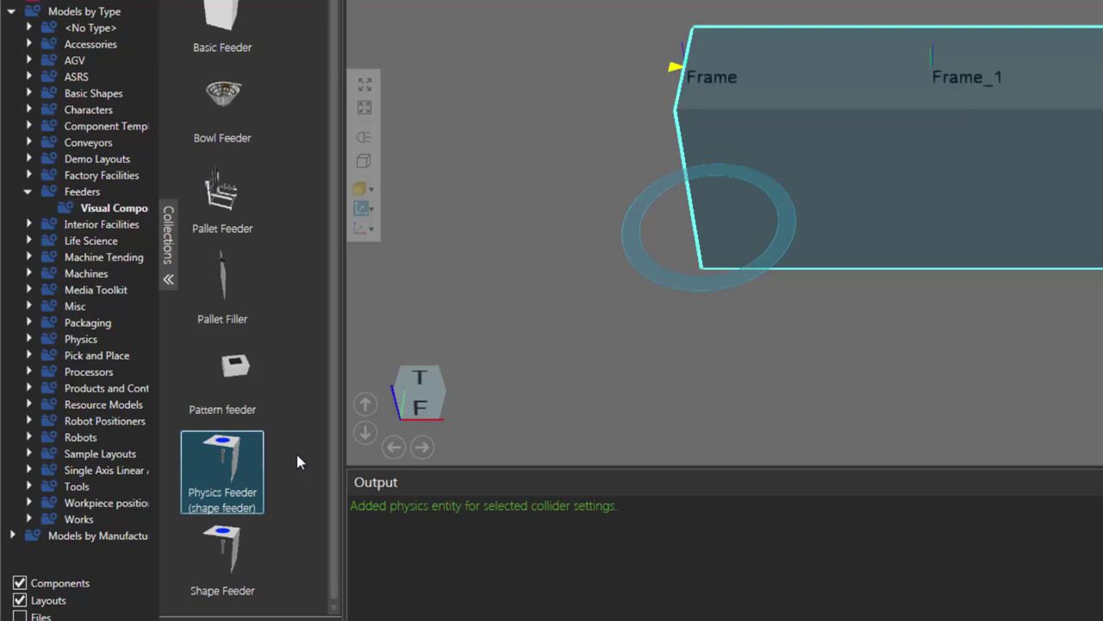
pyautogui.moveTo(517, 288); pyautogui.dragTo(518, 287)
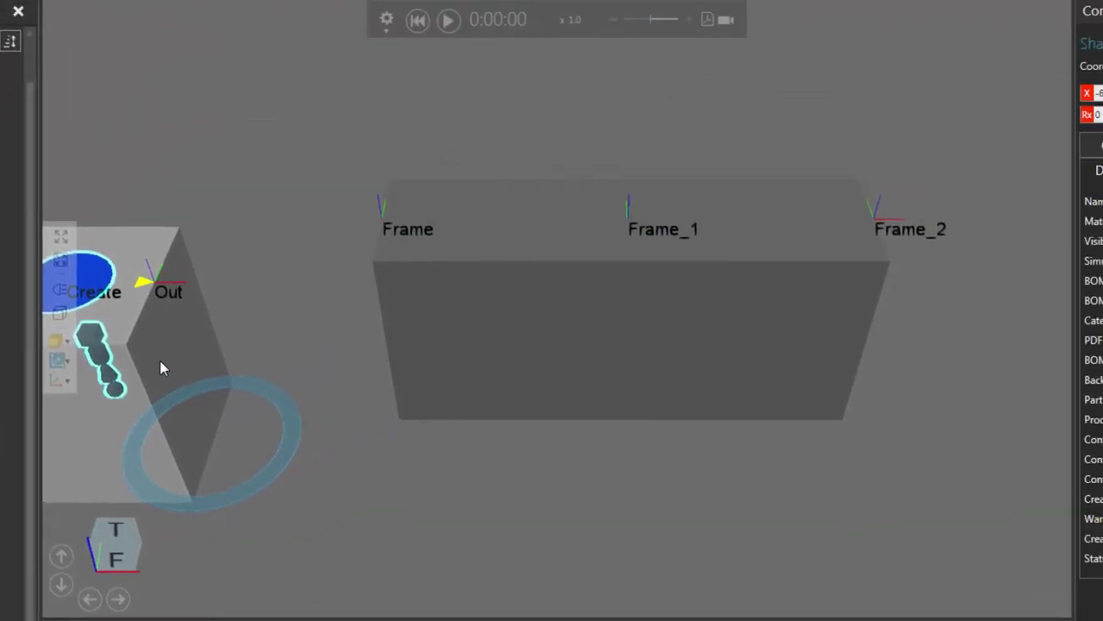
pyautogui.moveTo(161, 368); pyautogui.dragTo(325, 308)
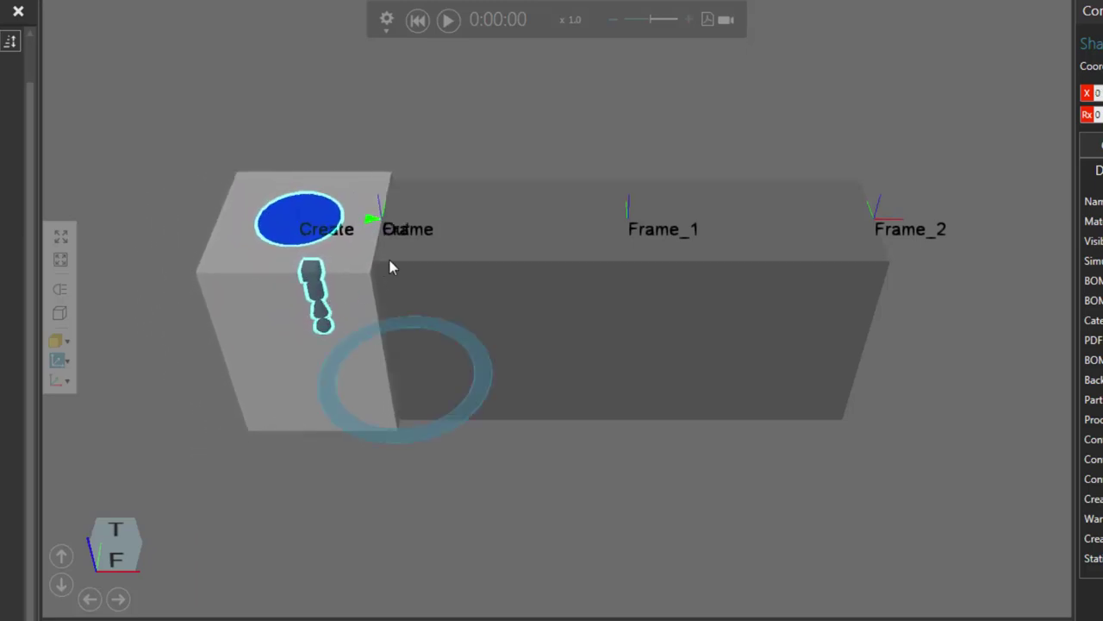
# Step: Run the simulation to watch the feeder's parts travel along the conveyor and fall off its end, and reset it
pyautogui.click(449, 21)
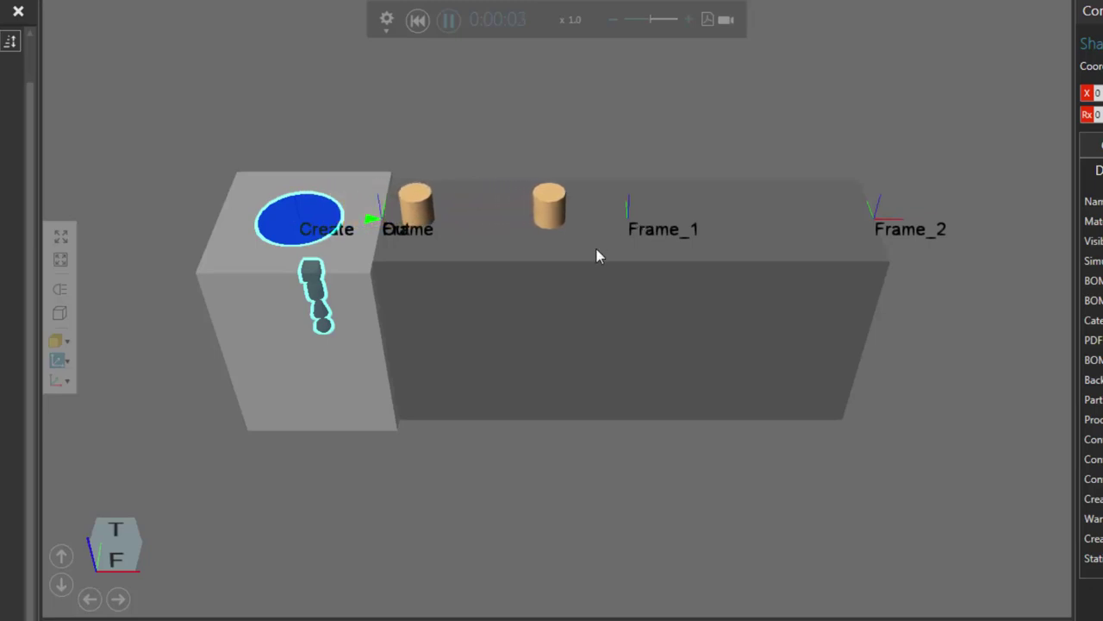
pyautogui.moveTo(827, 497); pyautogui.dragTo(782, 503, button='middle')
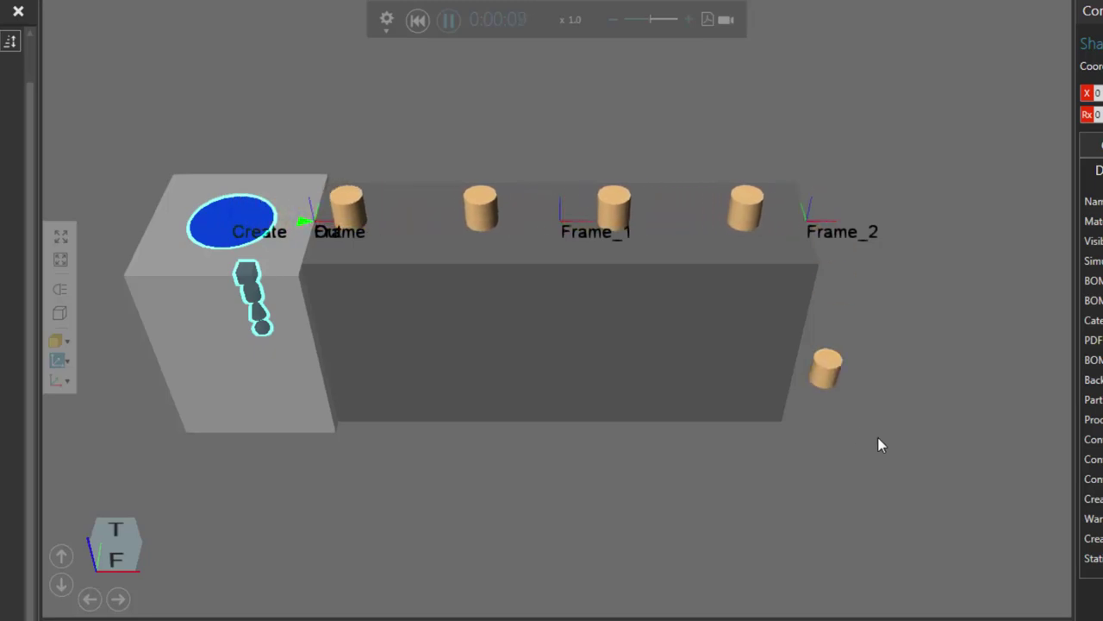
pyautogui.moveTo(892, 468); pyautogui.dragTo(868, 480, button='middle')
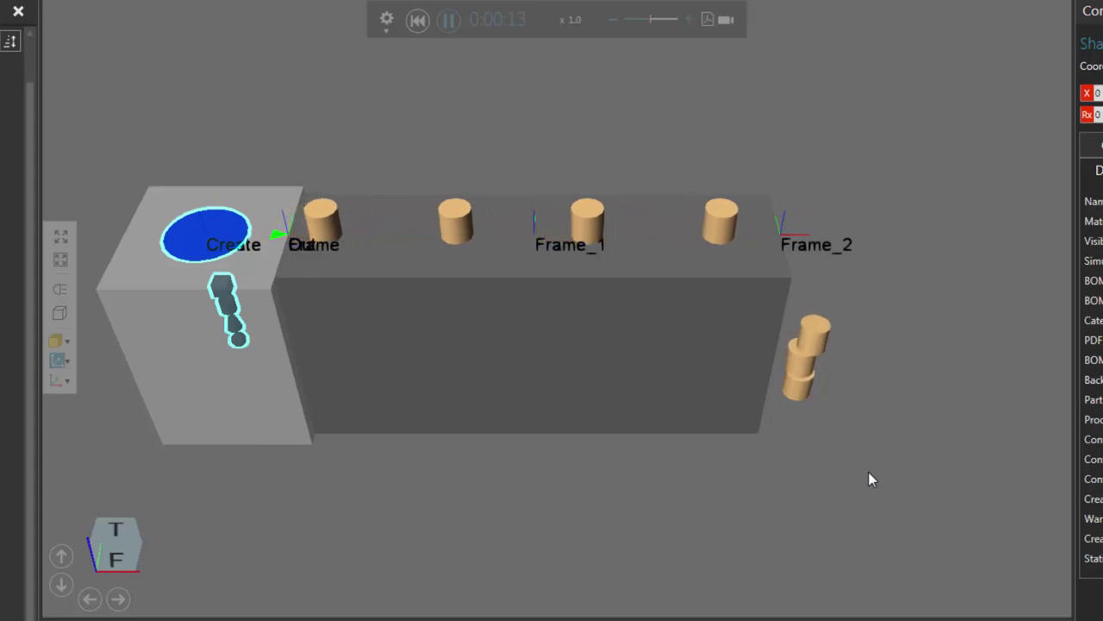
pyautogui.moveTo(867, 477); pyautogui.dragTo(808, 491, button='middle')
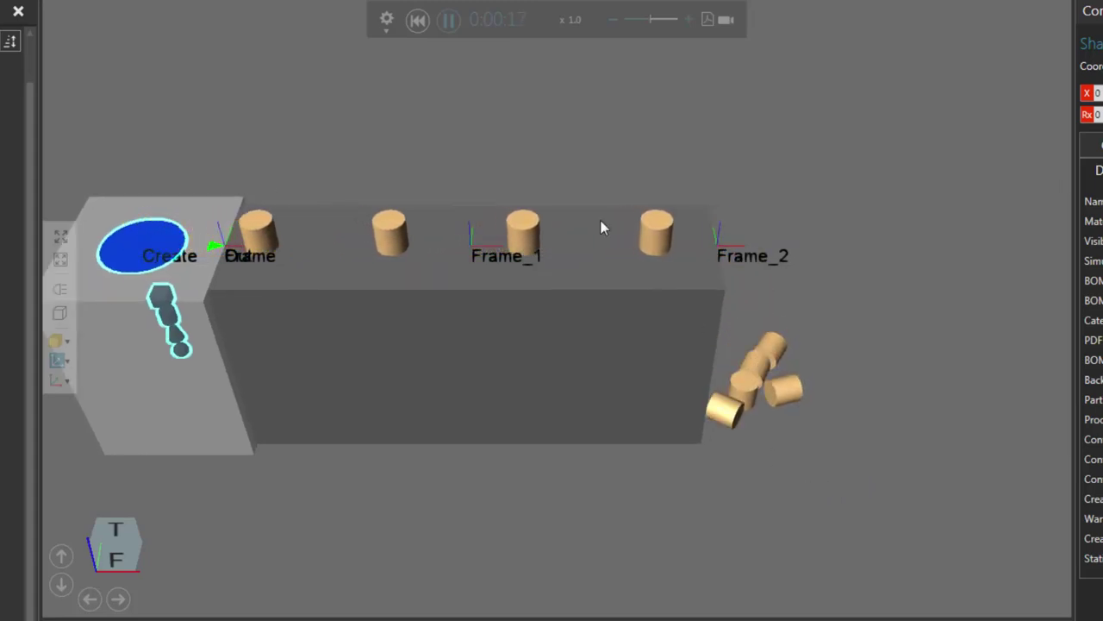
pyautogui.click(418, 20)
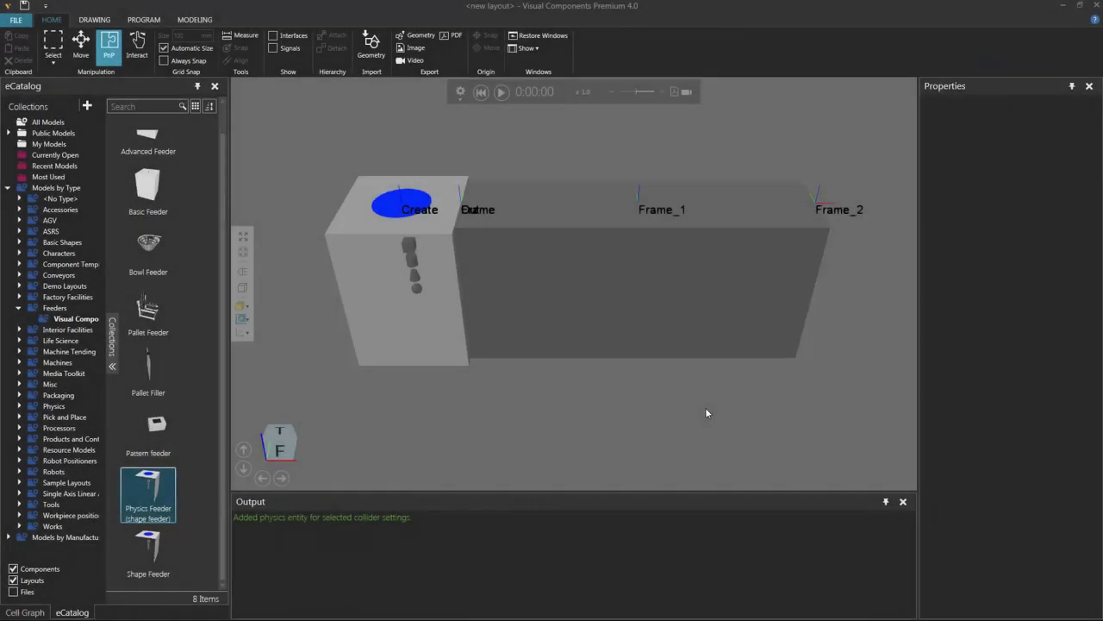
# Step: Add a Wedge feature to the Physics Conveyor component
pyautogui.click(625, 268)
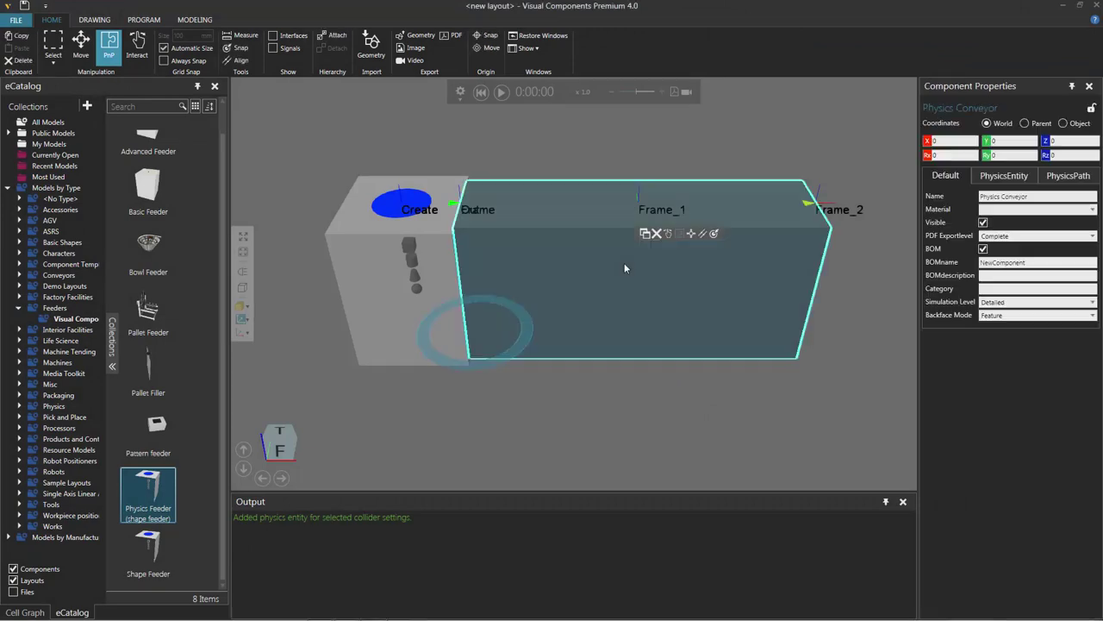
pyautogui.click(199, 20)
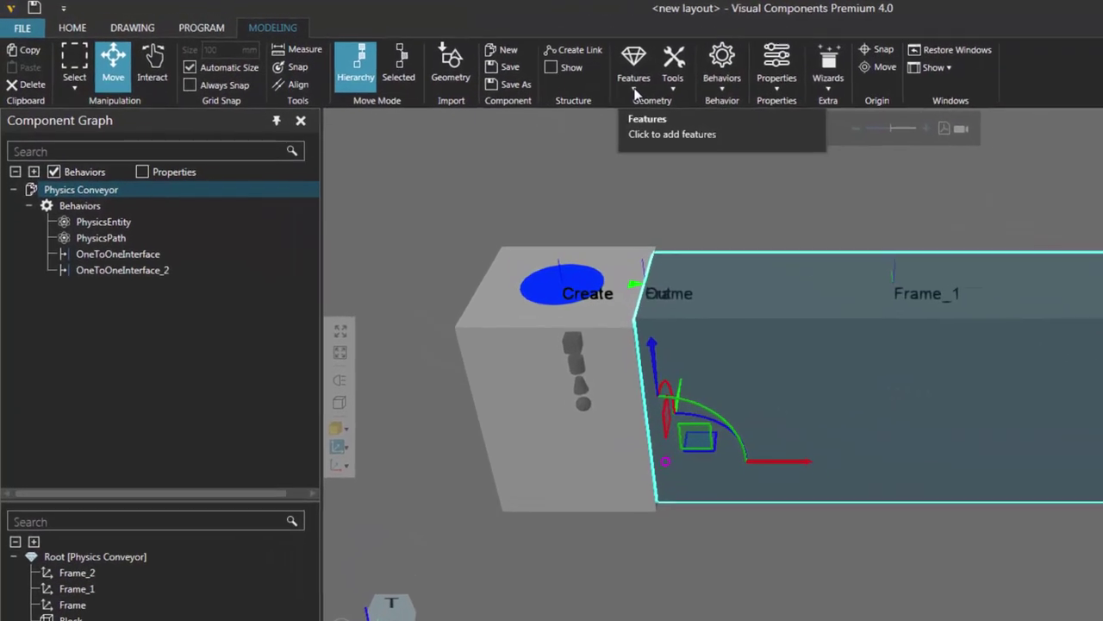
pyautogui.click(453, 62)
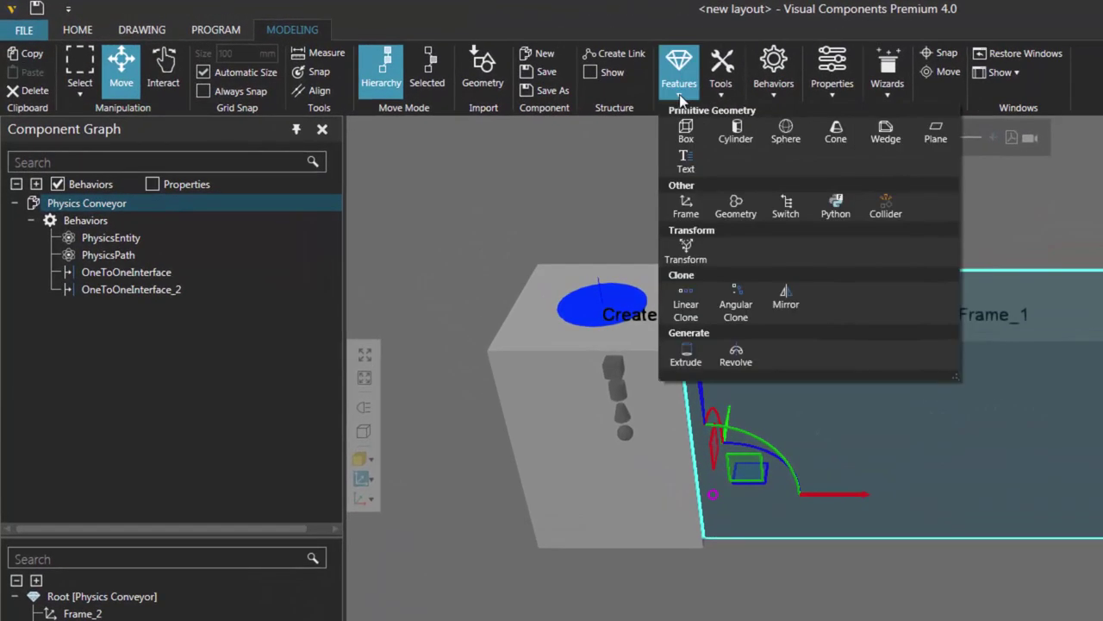
pyautogui.click(886, 134)
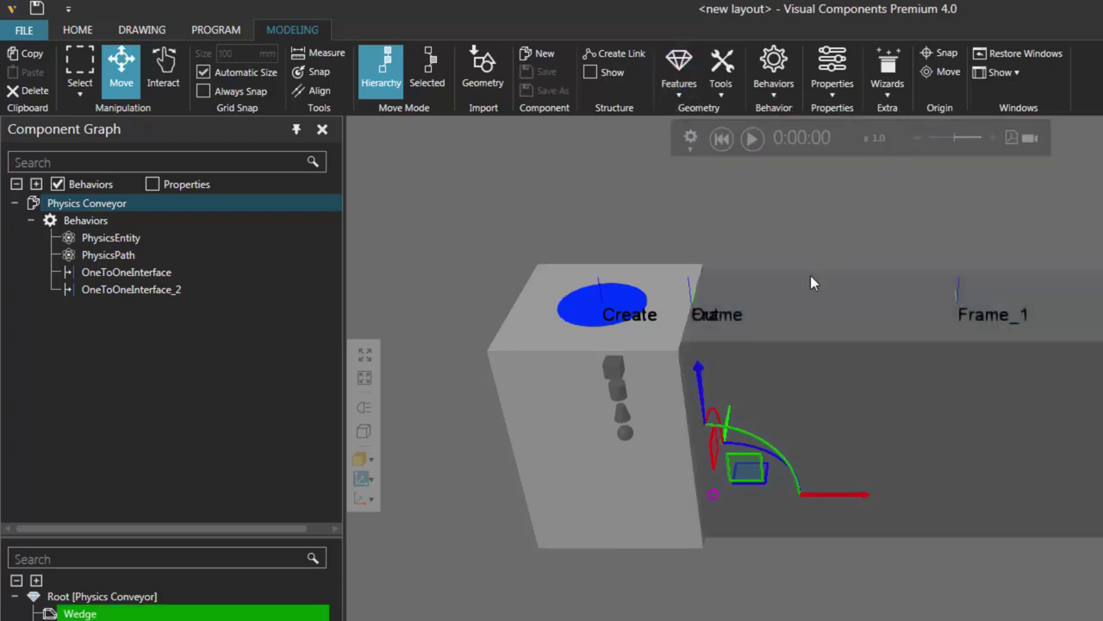
# Step: Move the wedge onto the conveyor's top surface just before Frame_1, at about X 610, Y -32 and Z 700 mm
pyautogui.moveTo(714, 492); pyautogui.dragTo(844, 313)
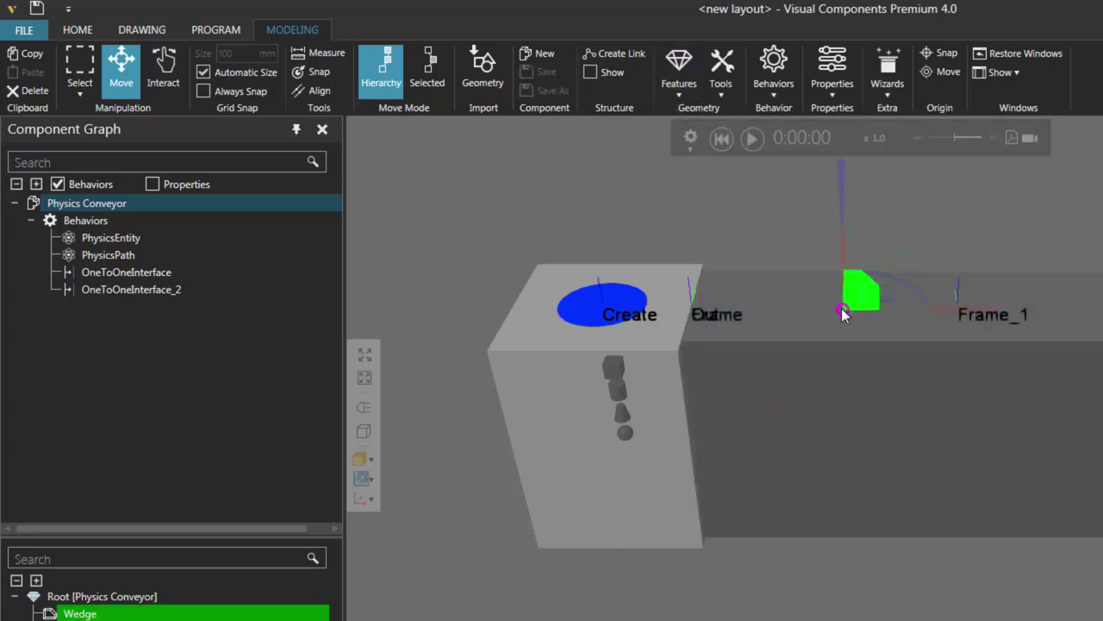
pyautogui.scroll(2, 843, 313)
pyautogui.scroll(1, 843, 313)
pyautogui.moveTo(844, 313); pyautogui.dragTo(925, 431, button='right')
pyautogui.moveTo(733, 363); pyautogui.dragTo(938, 363)
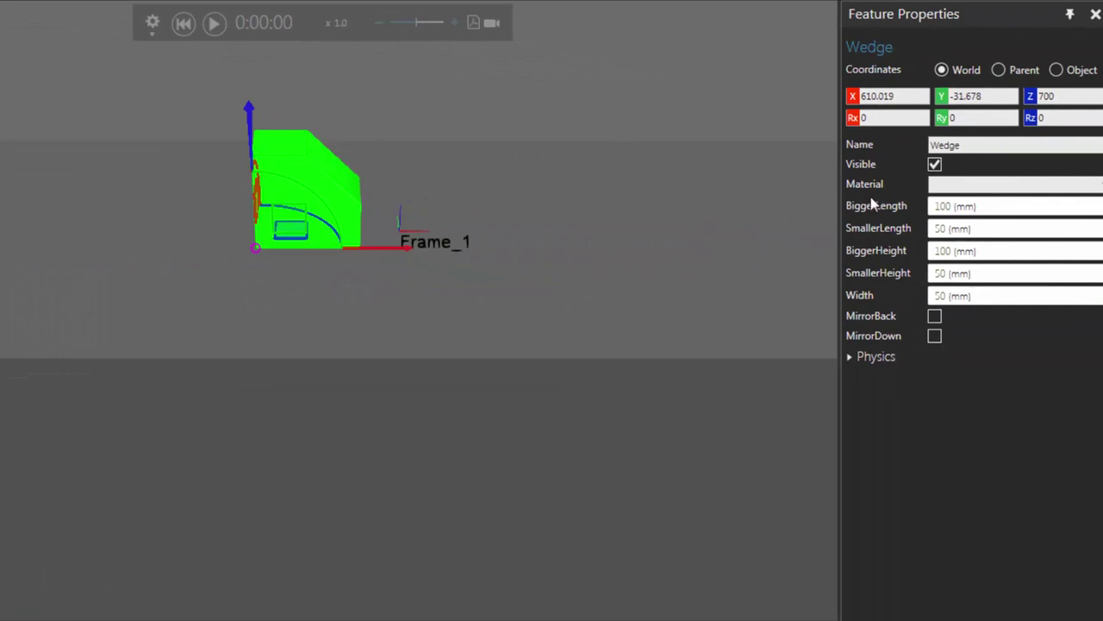
# Step: Set the wedge's BiggerLength to 200, SmallerHeight to 0 and Width to 100
pyautogui.click(974, 207)
pyautogui.write('200')
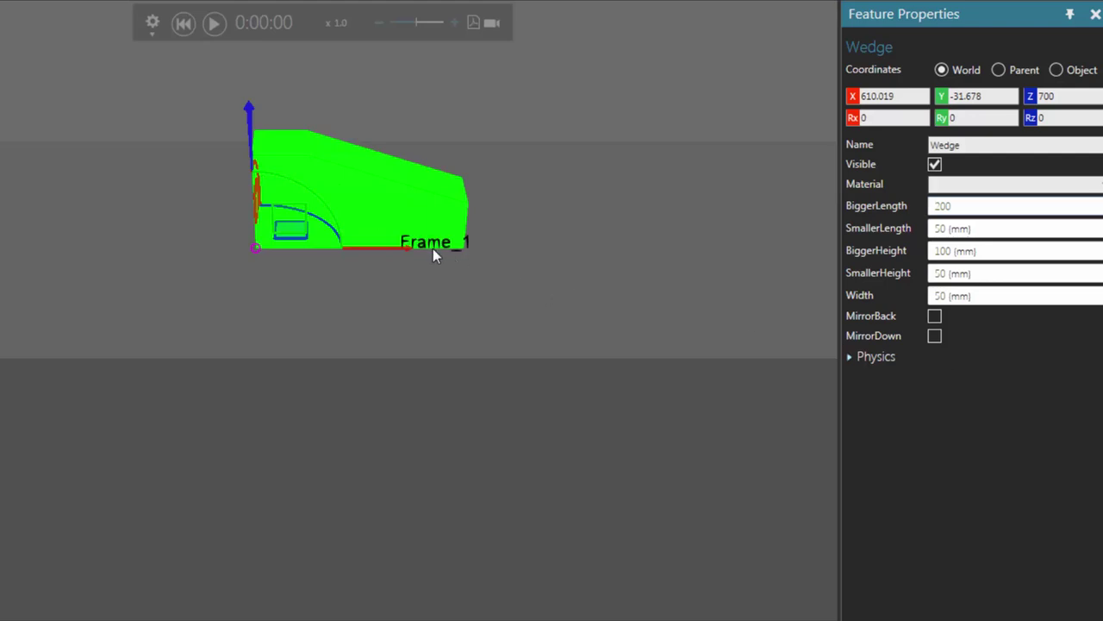
pyautogui.click(978, 229)
pyautogui.click(971, 227)
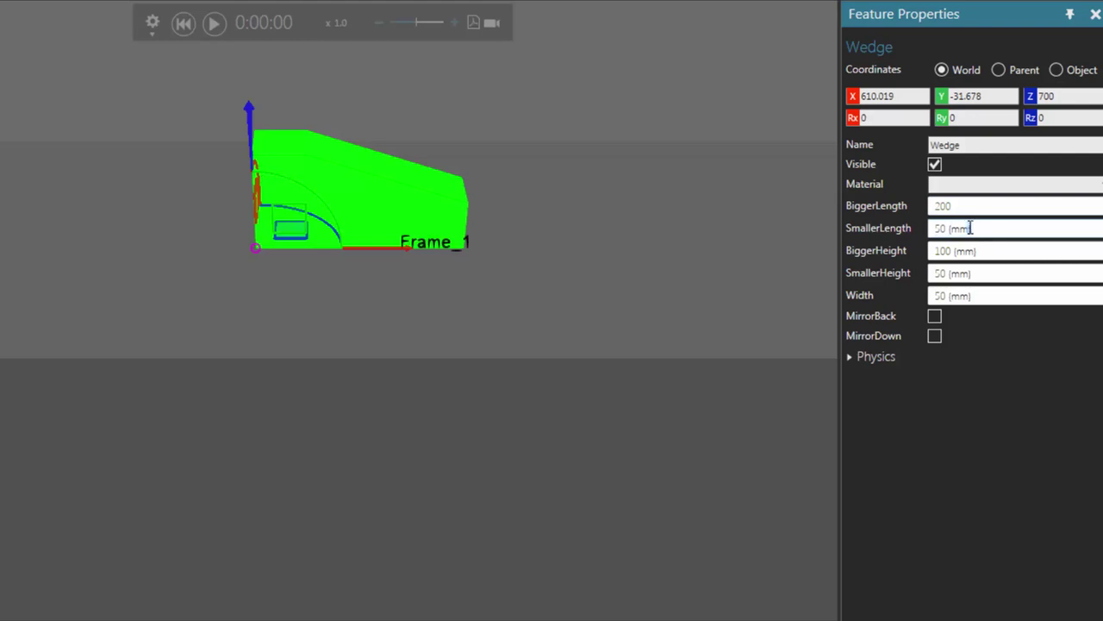
pyautogui.click(978, 274)
pyautogui.write('0')
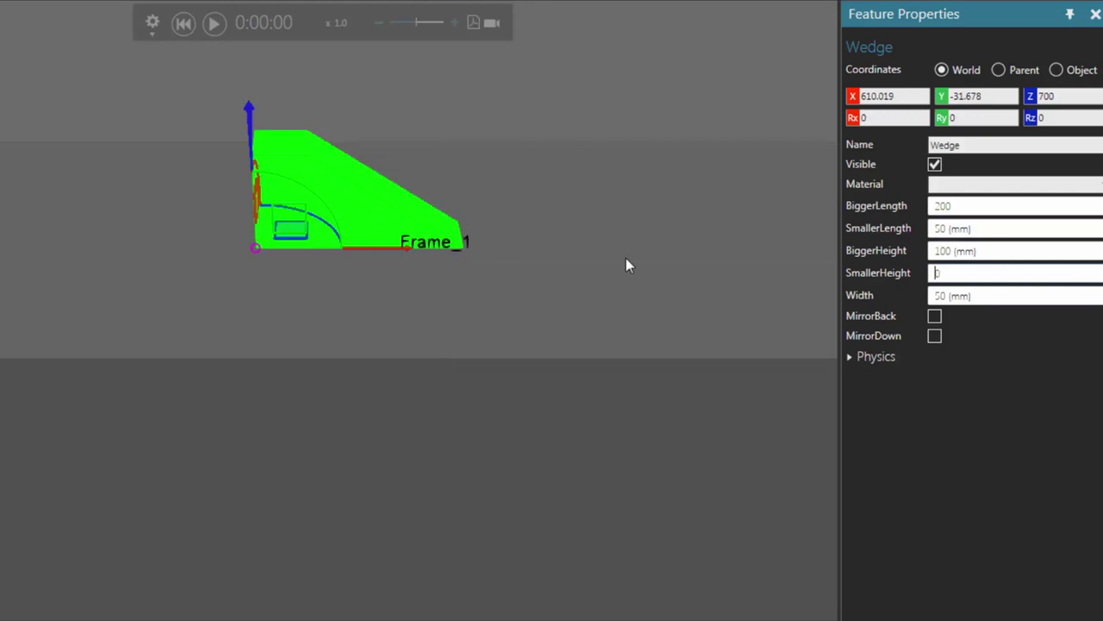
pyautogui.click(988, 302)
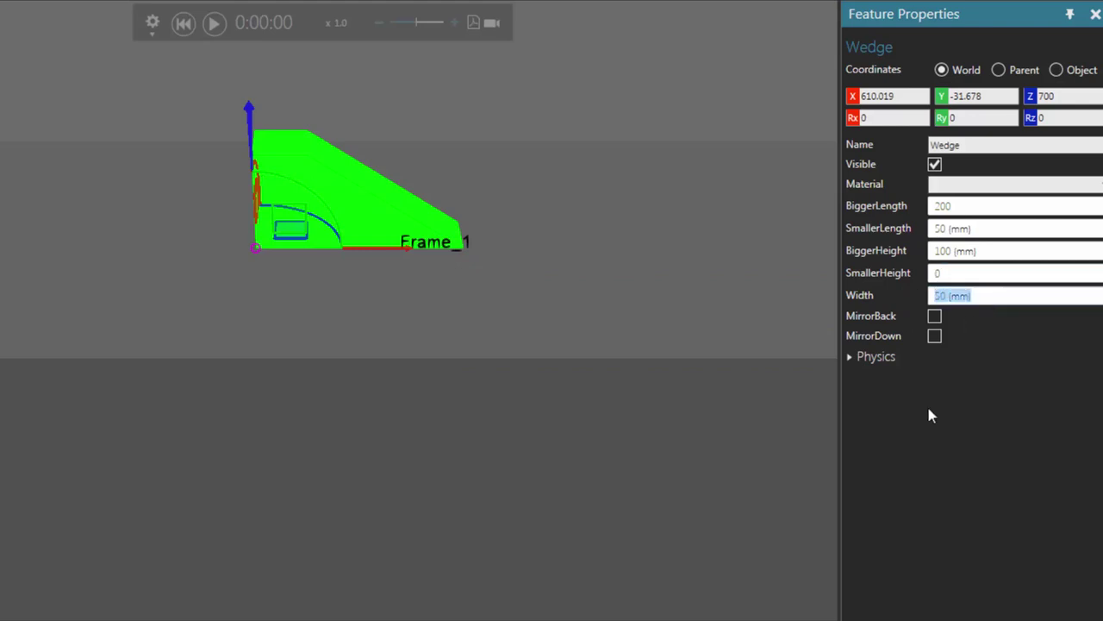
pyautogui.write('100')
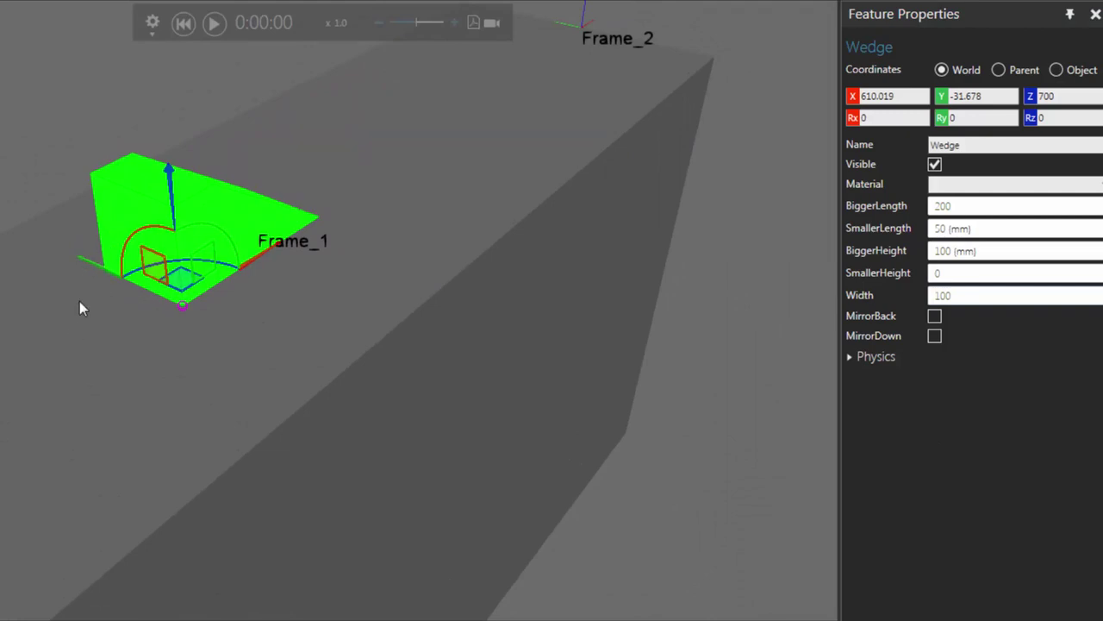
# Step: Turn on MirrorBack for the wedge and set its physics Collider to #Precise
pyautogui.click(935, 317)
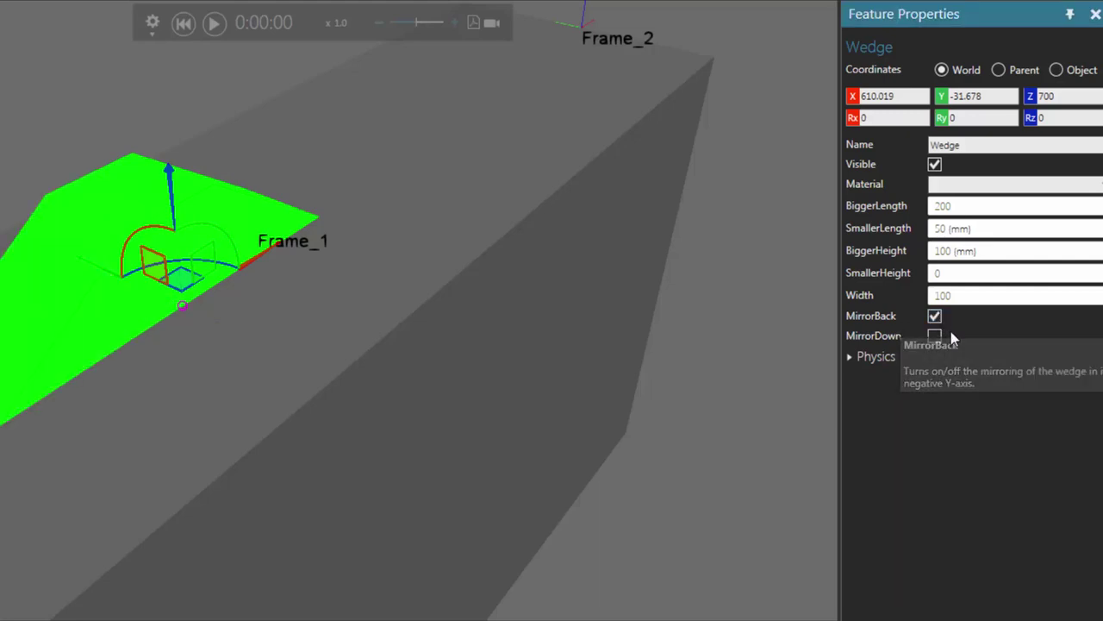
pyautogui.click(851, 356)
pyautogui.click(939, 378)
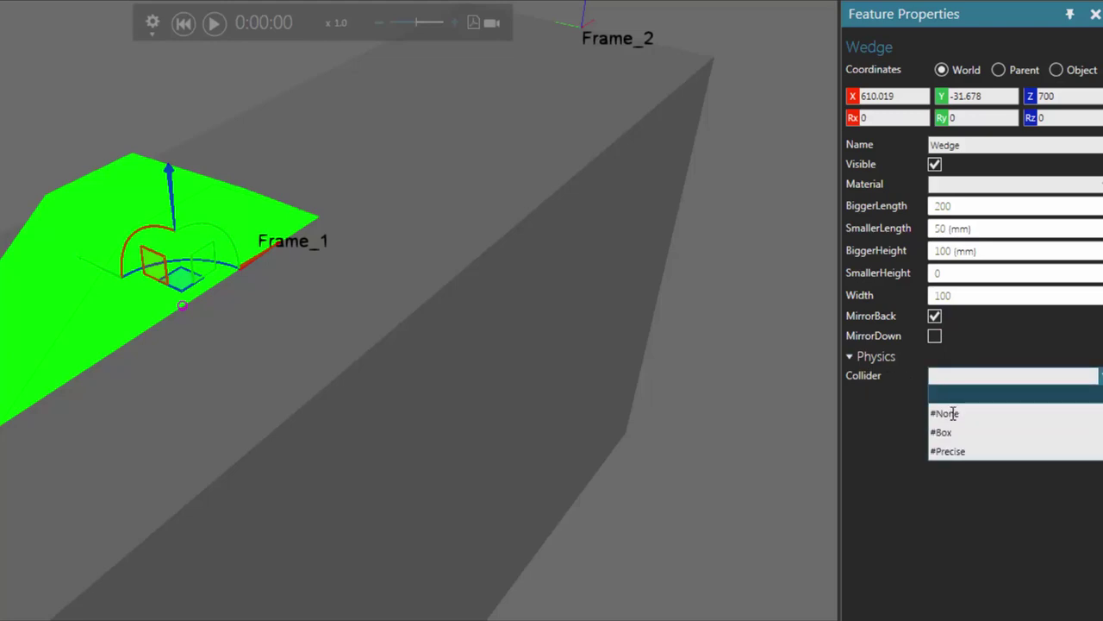
pyautogui.click(963, 451)
# Step: Reset the wedge's X coordinate to 0 and shift it across the conveyor to Y -75
pyautogui.moveTo(379, 426); pyautogui.dragTo(215, 420, button='middle')
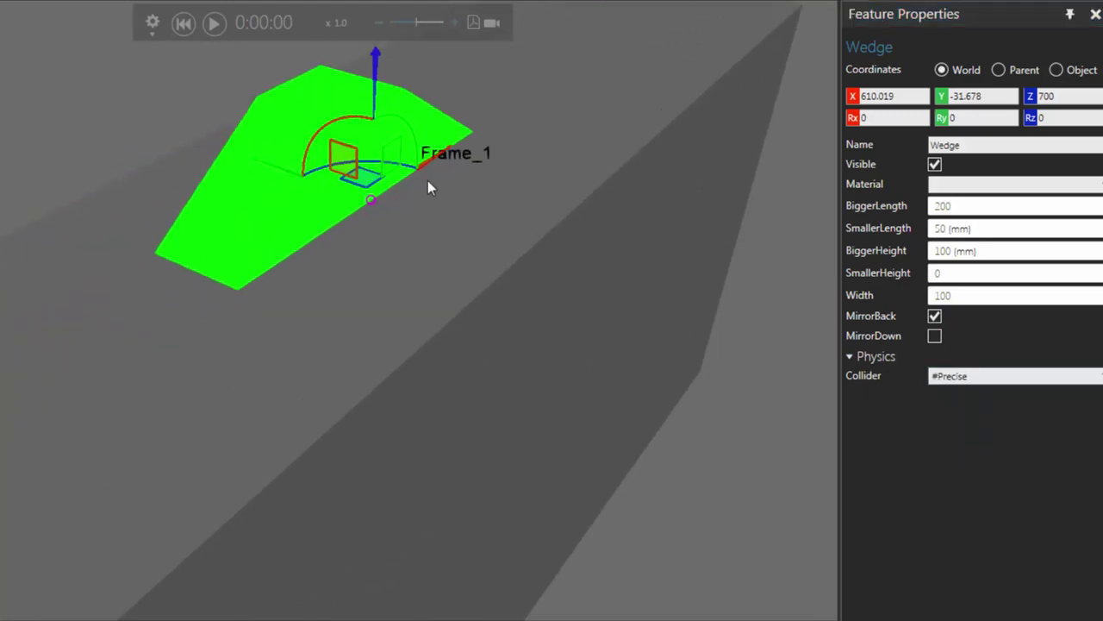
pyautogui.moveTo(98, 472); pyautogui.dragTo(410, 255, button='middle')
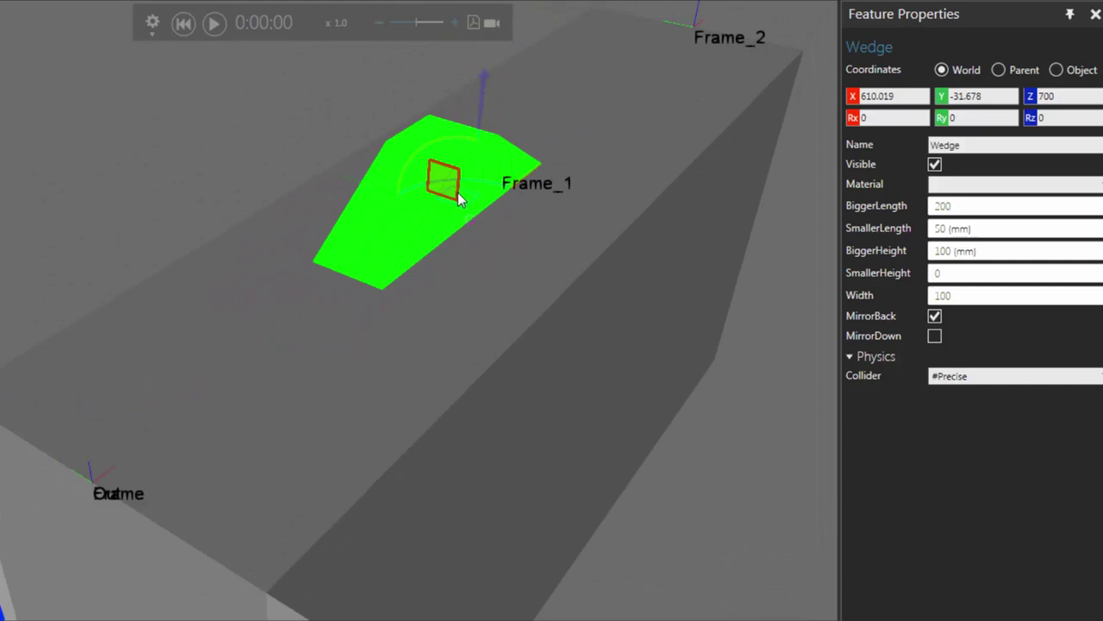
pyautogui.click(853, 98)
pyautogui.moveTo(103, 542); pyautogui.dragTo(275, 428, button='middle')
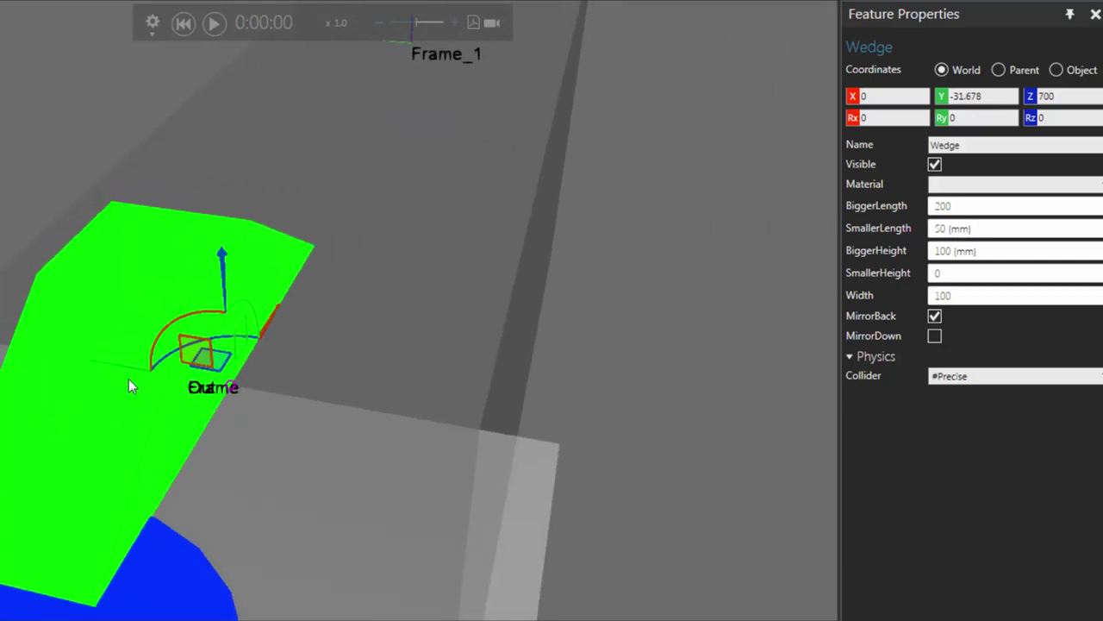
pyautogui.moveTo(125, 365)
pyautogui.mouseDown()
pyautogui.moveTo(152, 349)
pyautogui.moveTo(209, 360)
pyautogui.moveTo(180, 352)
pyautogui.mouseUp()
pyautogui.moveTo(179, 414); pyautogui.dragTo(280, 449, button='right')
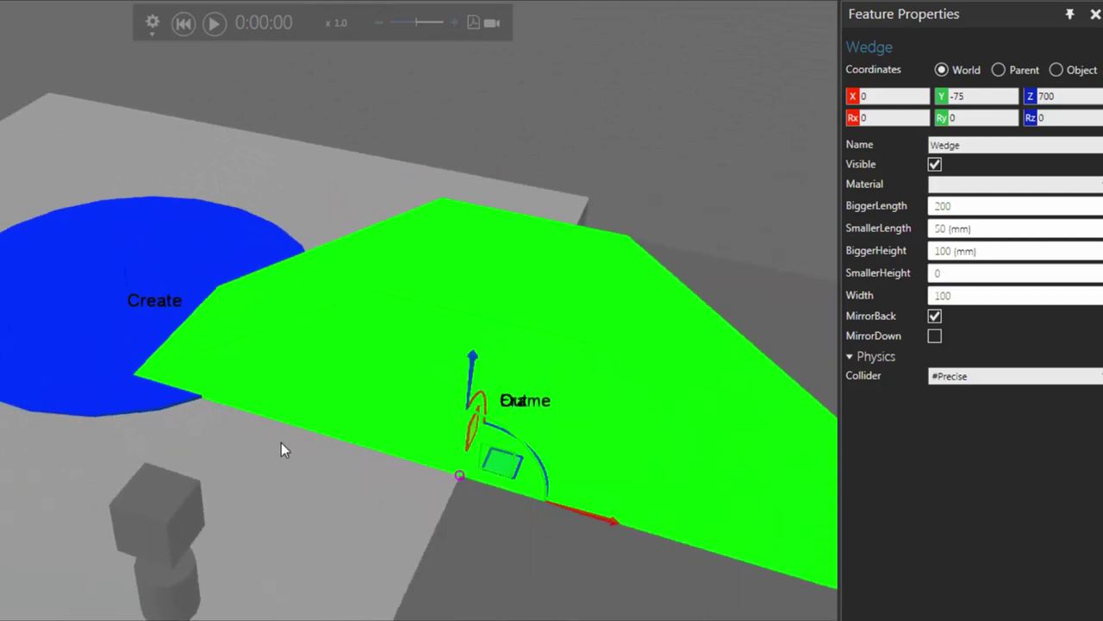
# Step: Move the wedge along and across the conveyor's top surface to about X 496 and Y -50, between Frame and Frame_1
pyautogui.moveTo(495, 498); pyautogui.dragTo(891, 574)
pyautogui.moveTo(382, 542); pyautogui.dragTo(390, 448, button='right')
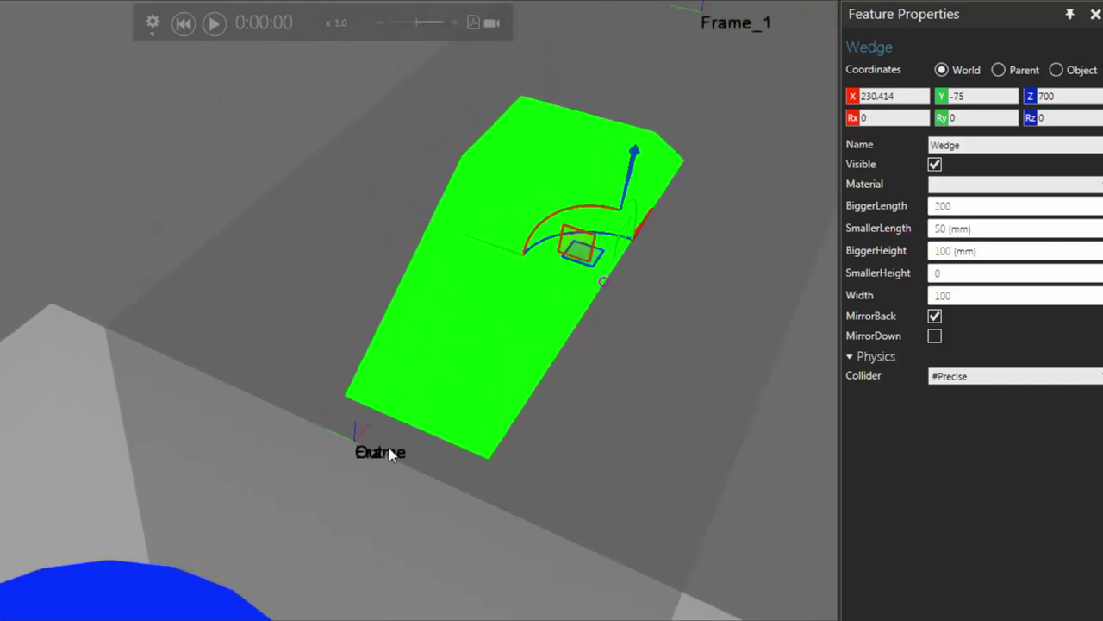
pyautogui.moveTo(510, 252); pyautogui.dragTo(482, 226)
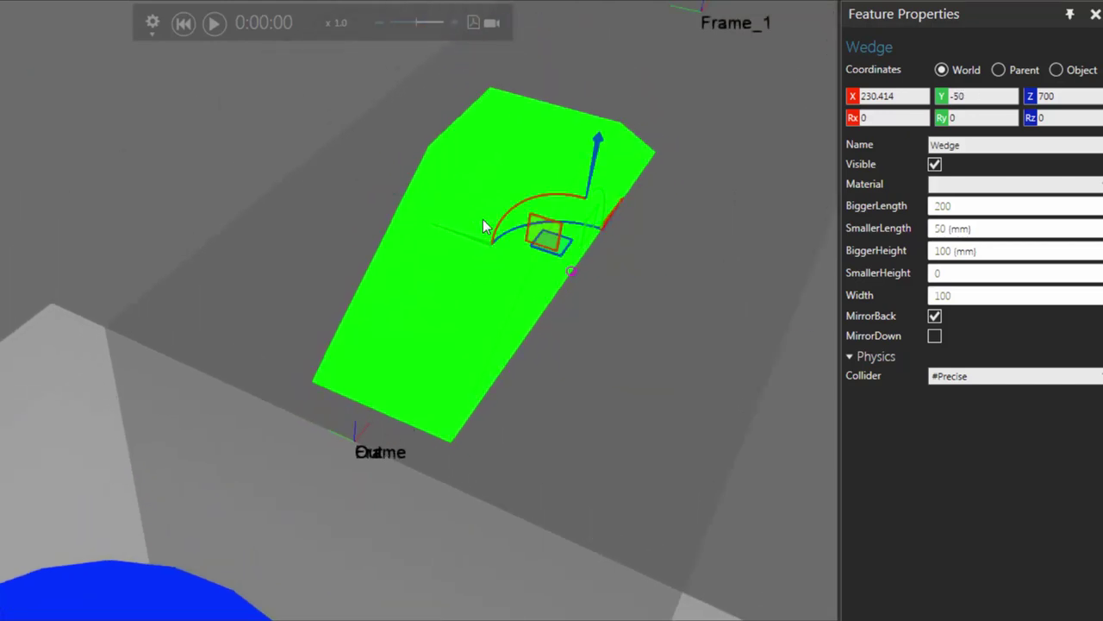
pyautogui.moveTo(620, 409); pyautogui.dragTo(446, 458, button='right')
pyautogui.moveTo(316, 314); pyautogui.dragTo(529, 315)
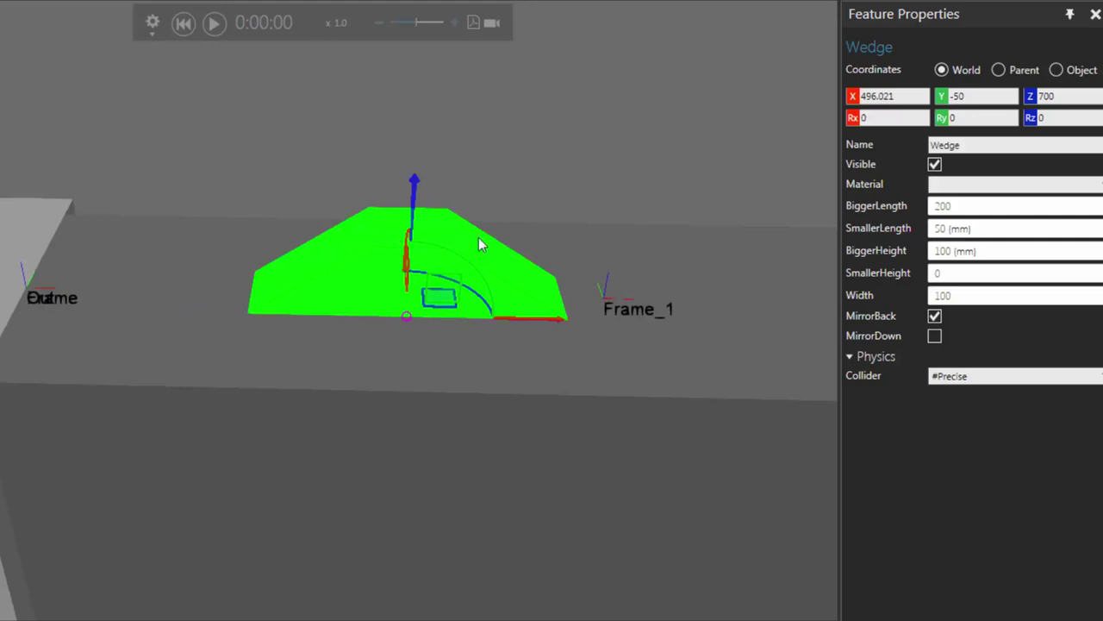
# Step: Inspect the PhysicsPath behavior's PushingFeatures property and run the simulation to see how parts pass over the wedge
pyautogui.scroll(-1, 628, 313)
pyautogui.moveTo(618, 434); pyautogui.dragTo(468, 451, button='middle')
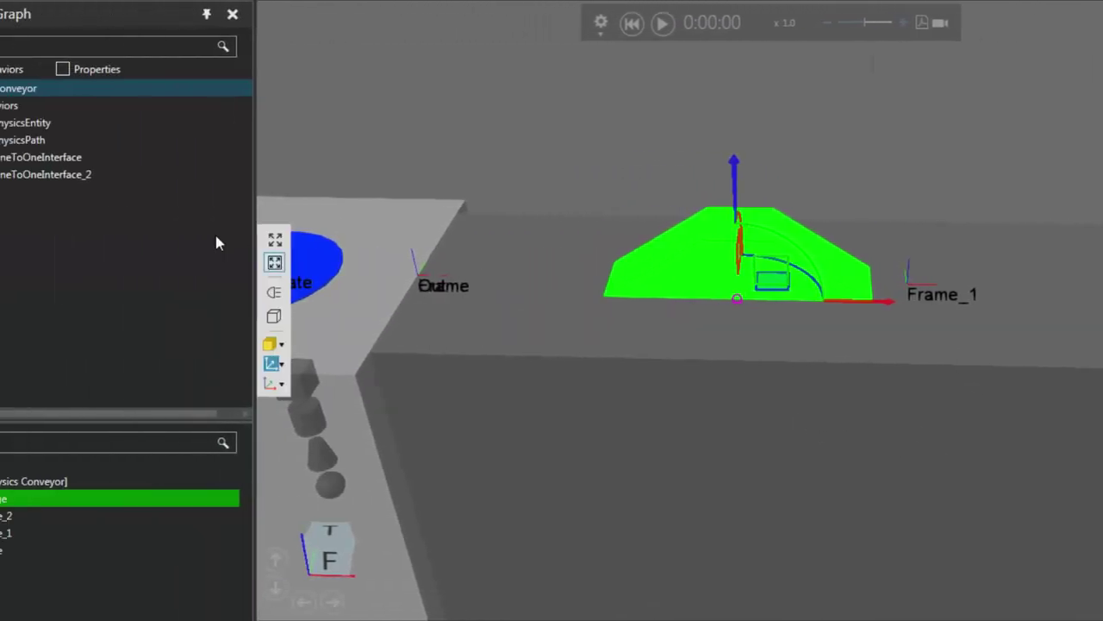
pyautogui.click(45, 143)
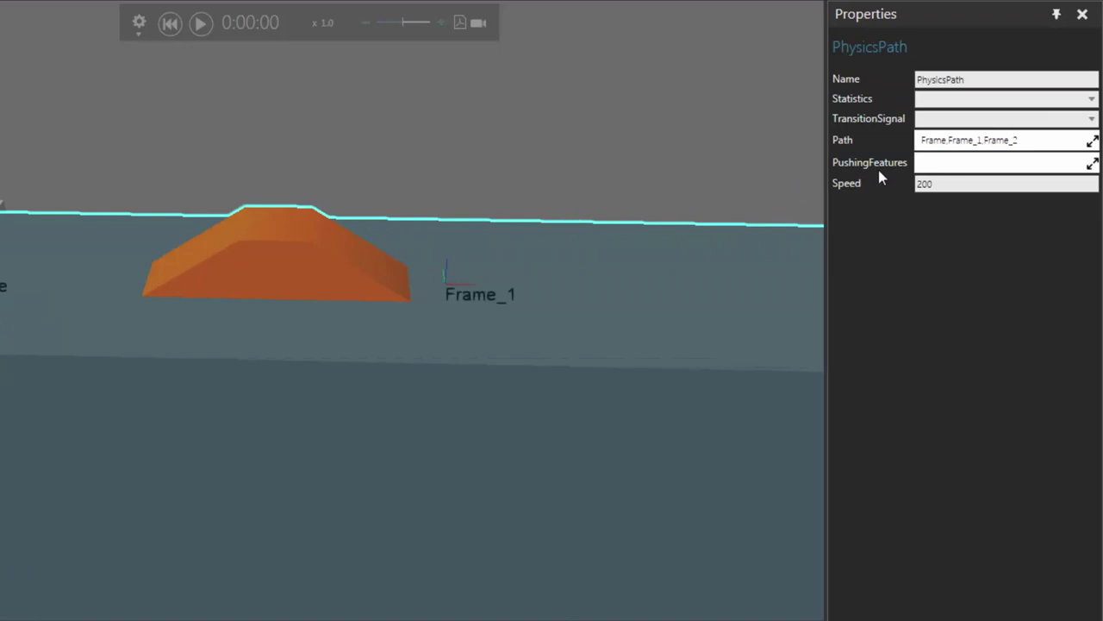
pyautogui.moveTo(692, 189); pyautogui.dragTo(693, 187)
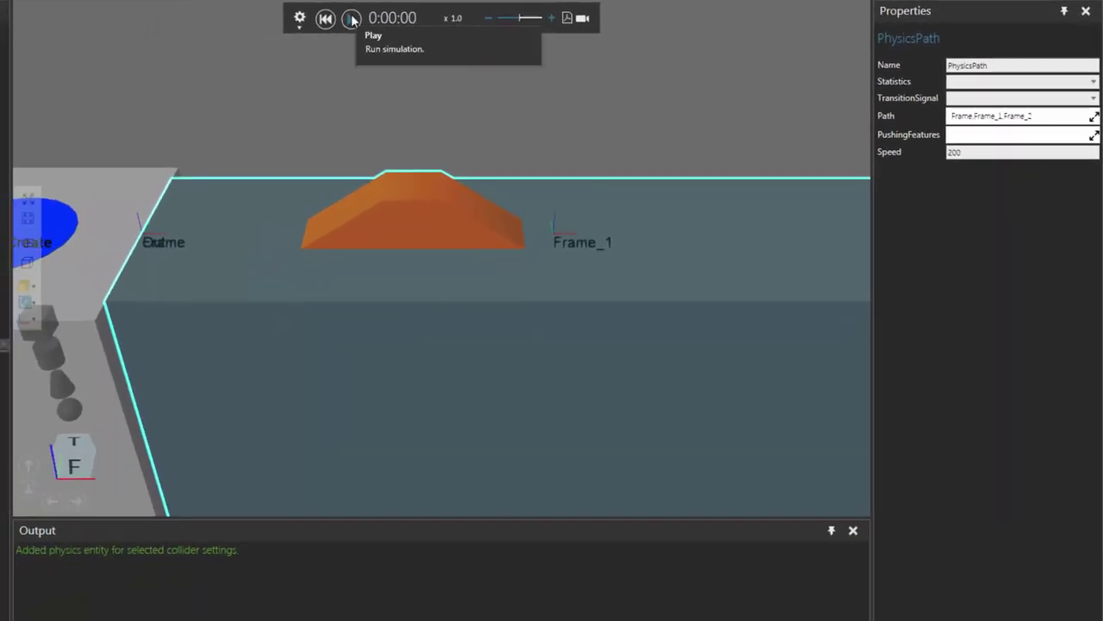
pyautogui.click(351, 18)
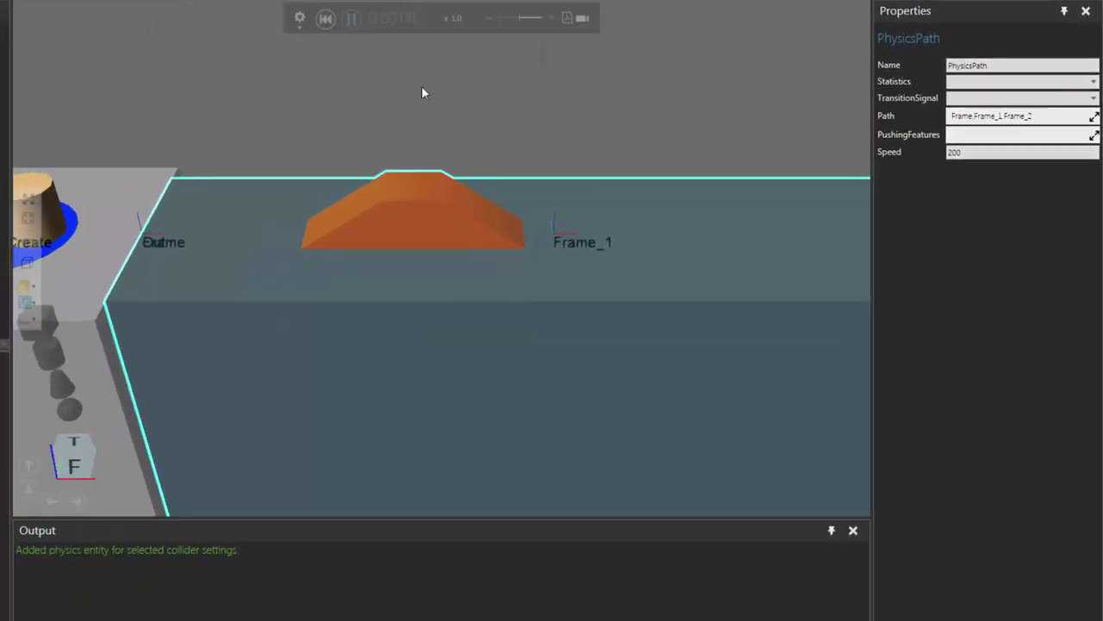
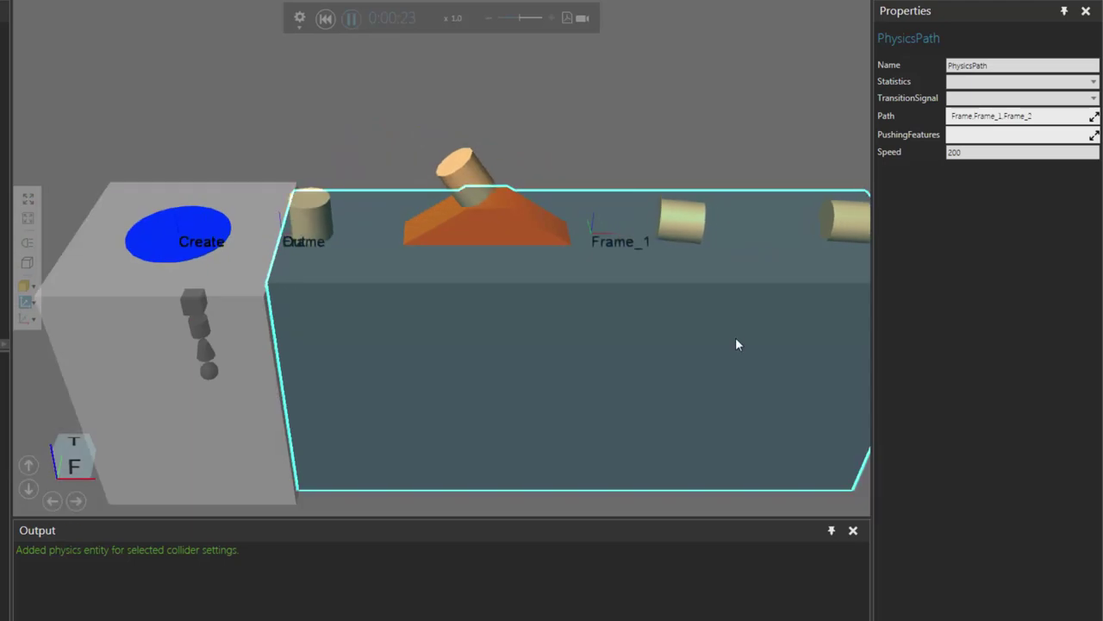
# Step: Reset the running simulation and set the wedge's SmallerLength to 100
pyautogui.moveTo(736, 342); pyautogui.dragTo(544, 325, button='middle')
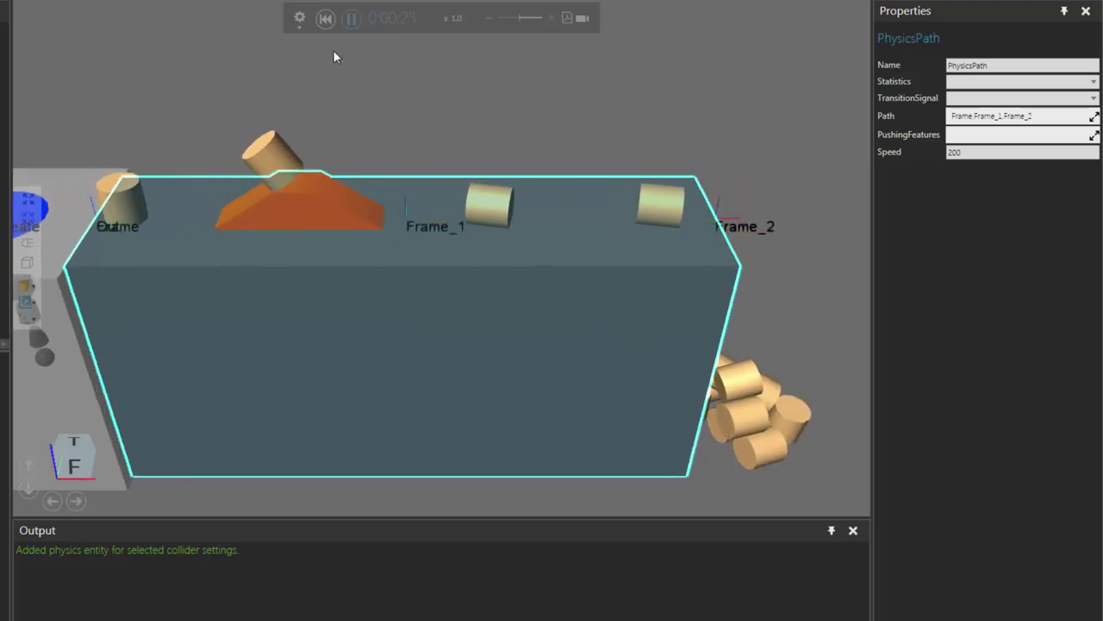
pyautogui.click(325, 18)
pyautogui.click(311, 195)
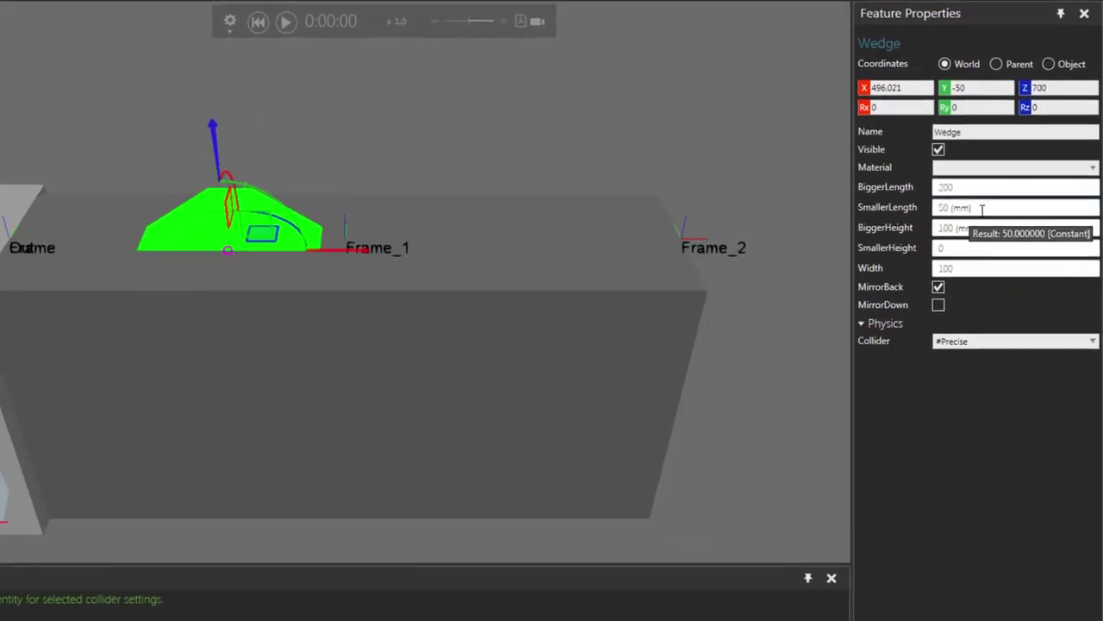
pyautogui.click(982, 209)
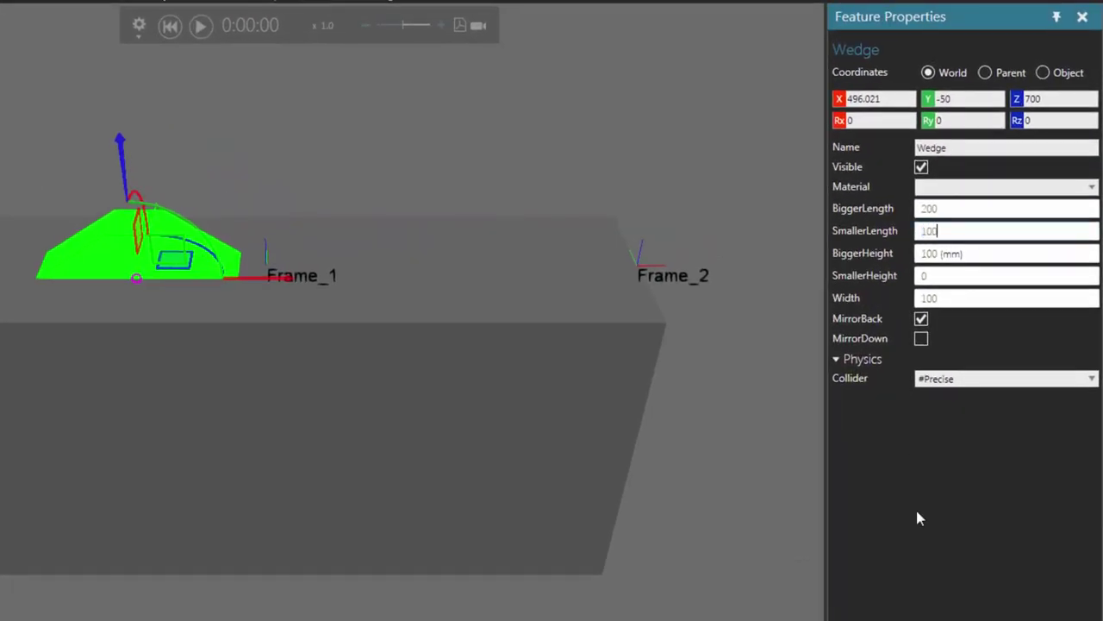
pyautogui.write('100')
pyautogui.press('Return')
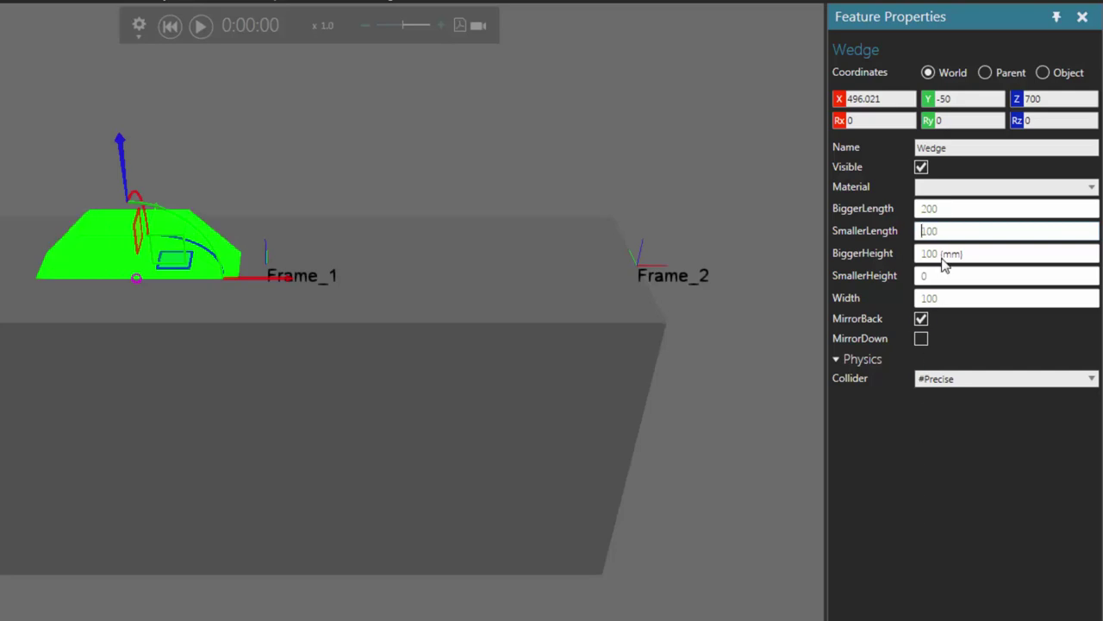
# Step: Set the wedge's BiggerLength to 300 and test it by running and resetting the simulation
pyautogui.click(943, 208)
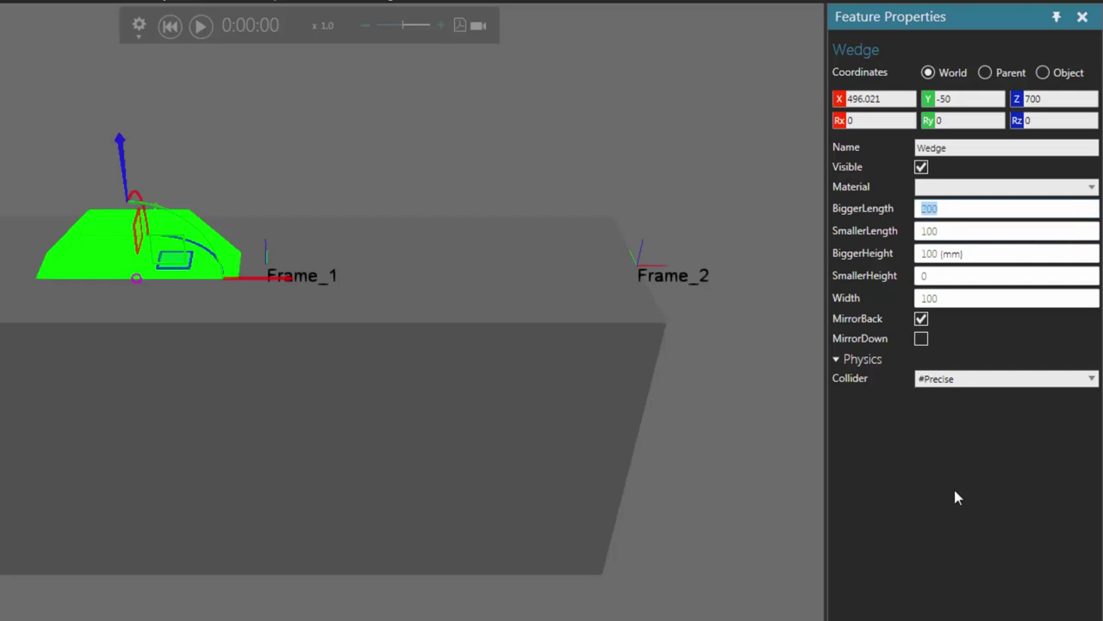
pyautogui.press('Return')
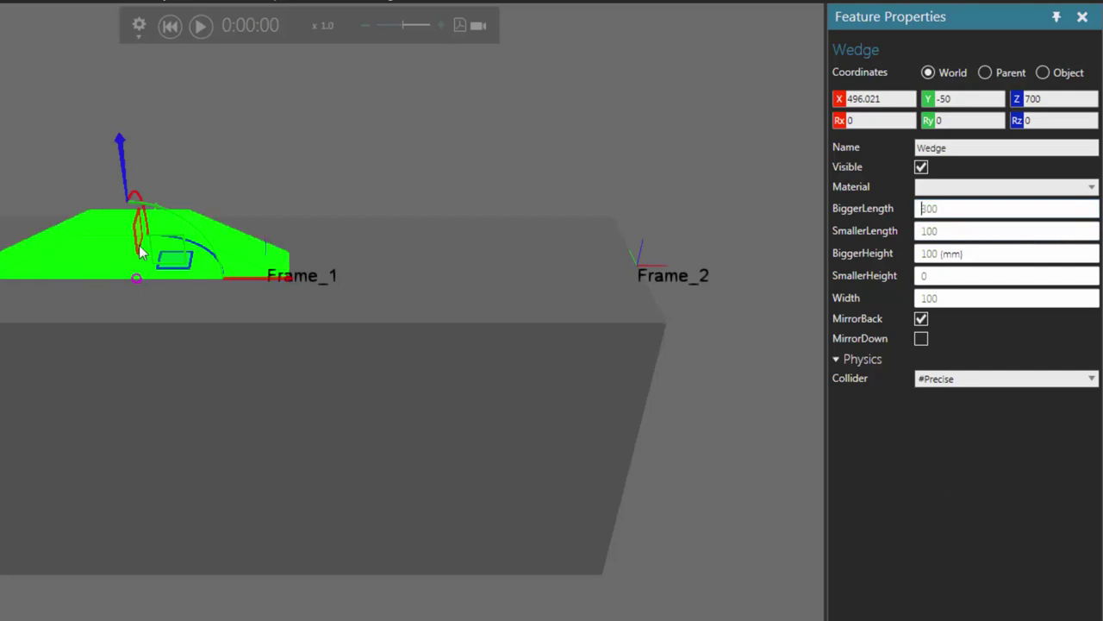
pyautogui.click(200, 25)
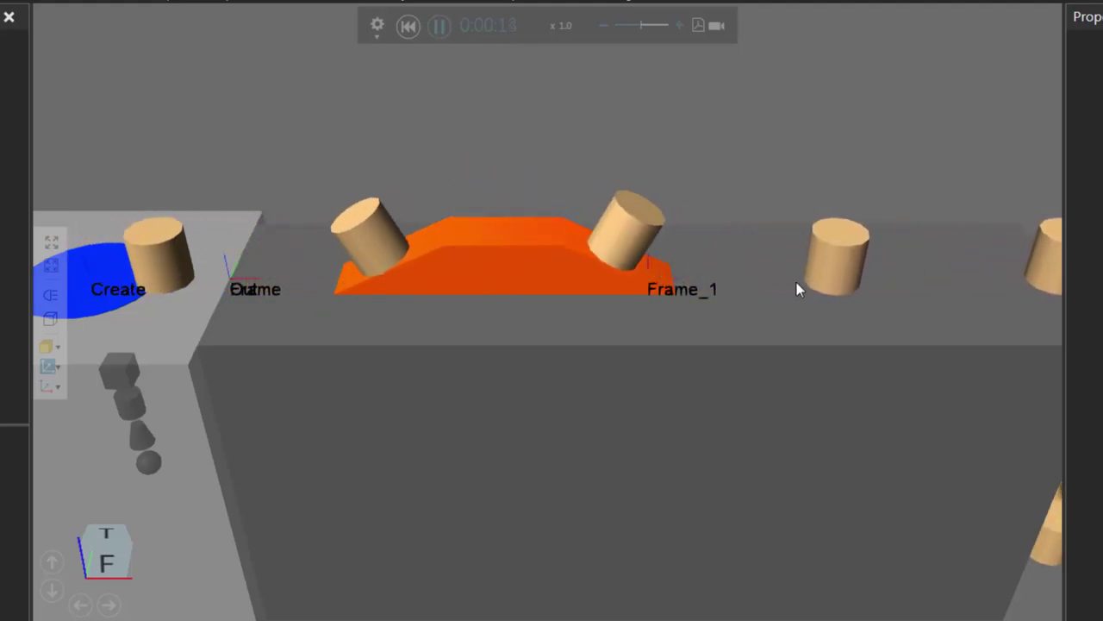
pyautogui.click(408, 27)
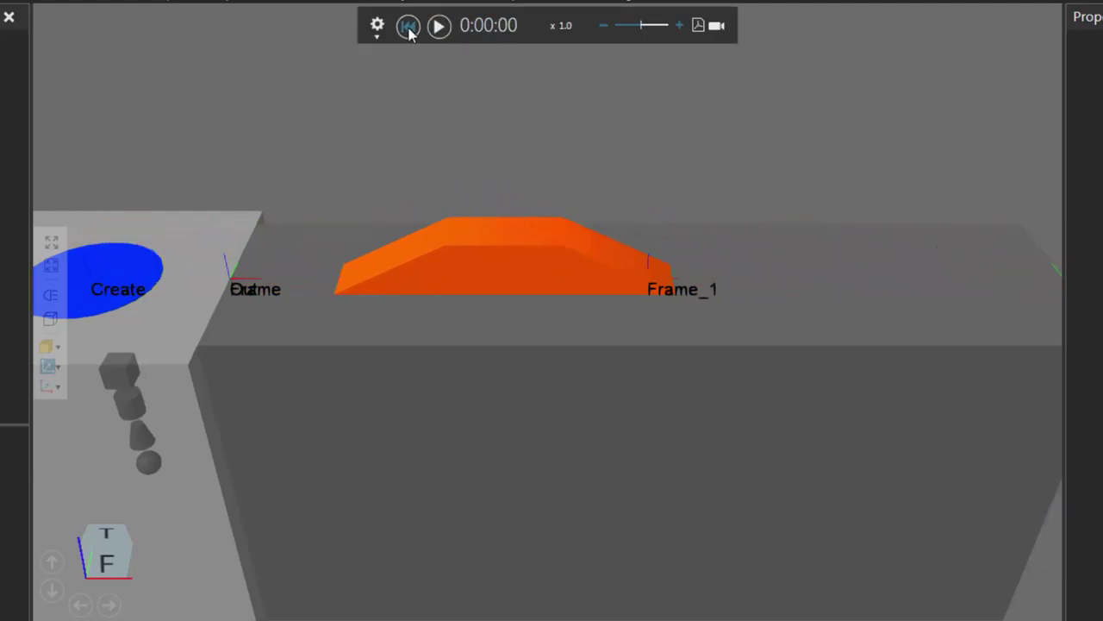
# Step: Add the Wedge feature to the PushingFeatures of the conveyor's PhysicsPath behavior
pyautogui.click(457, 324)
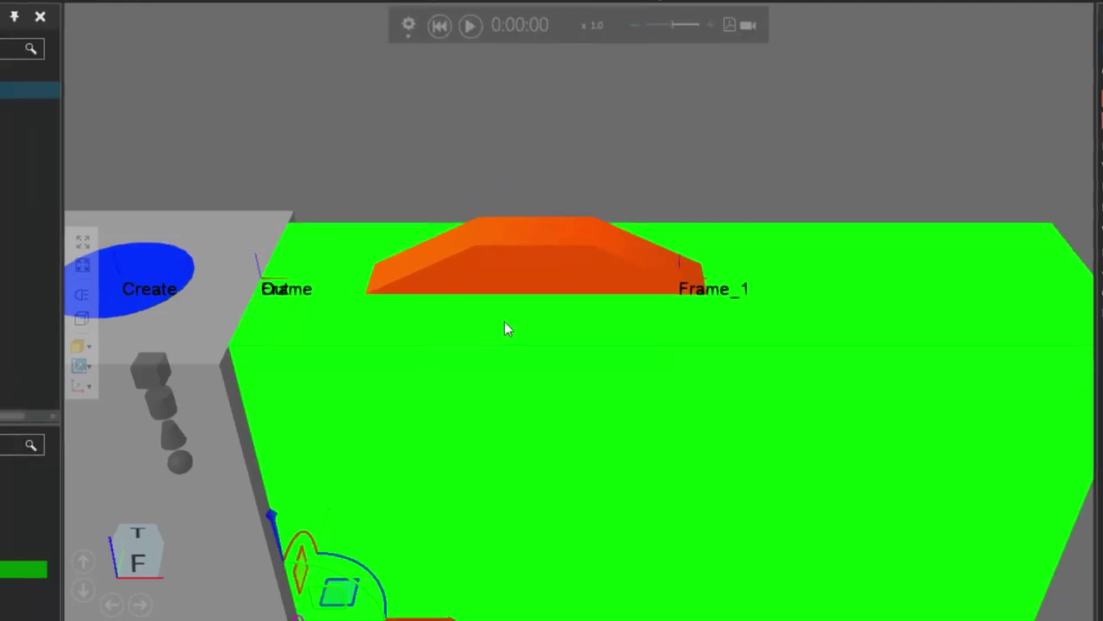
pyautogui.click(118, 140)
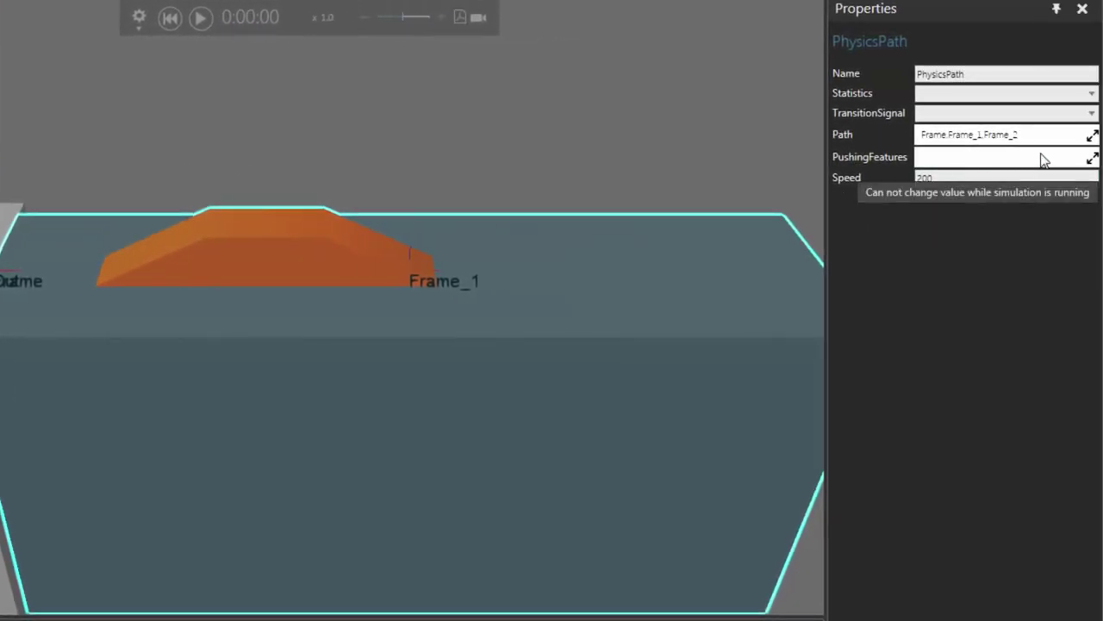
pyautogui.click(1092, 161)
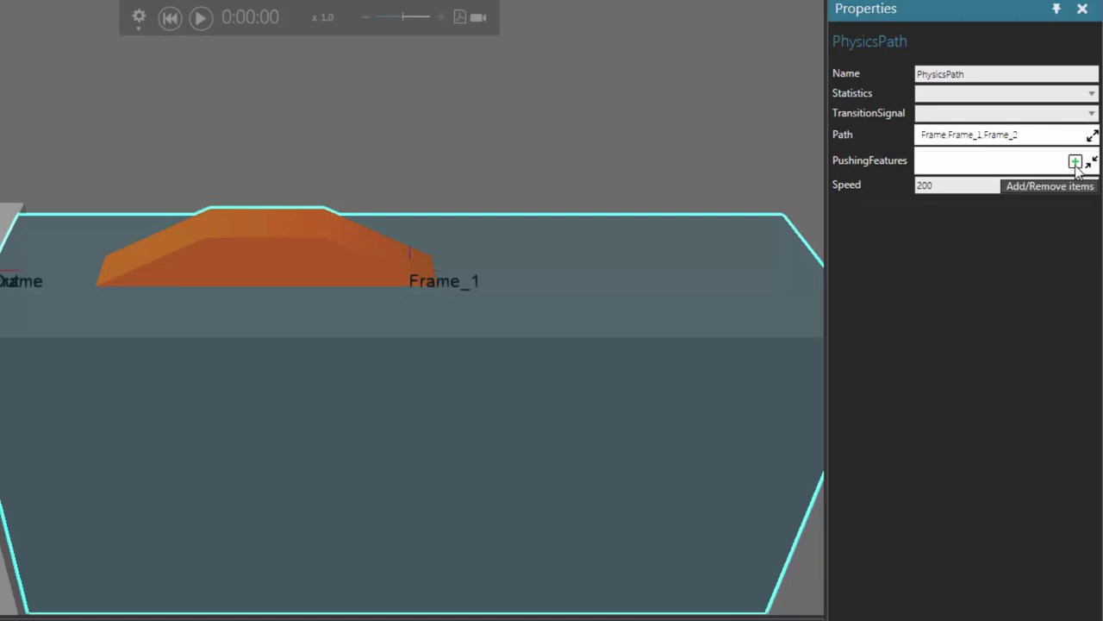
pyautogui.click(1075, 163)
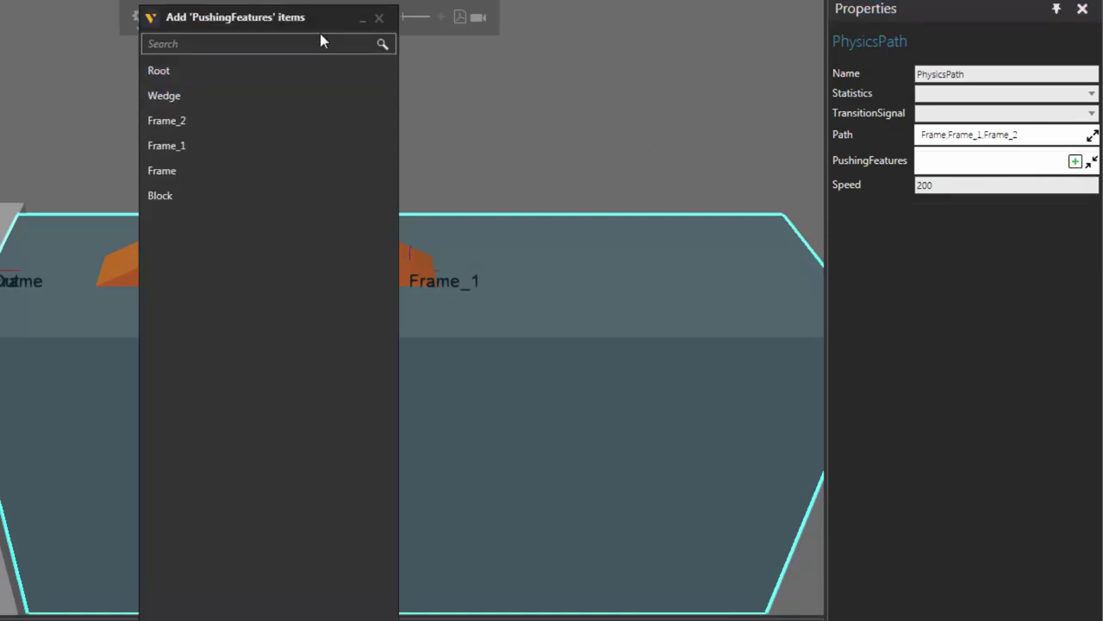
pyautogui.moveTo(321, 24); pyautogui.dragTo(724, 28)
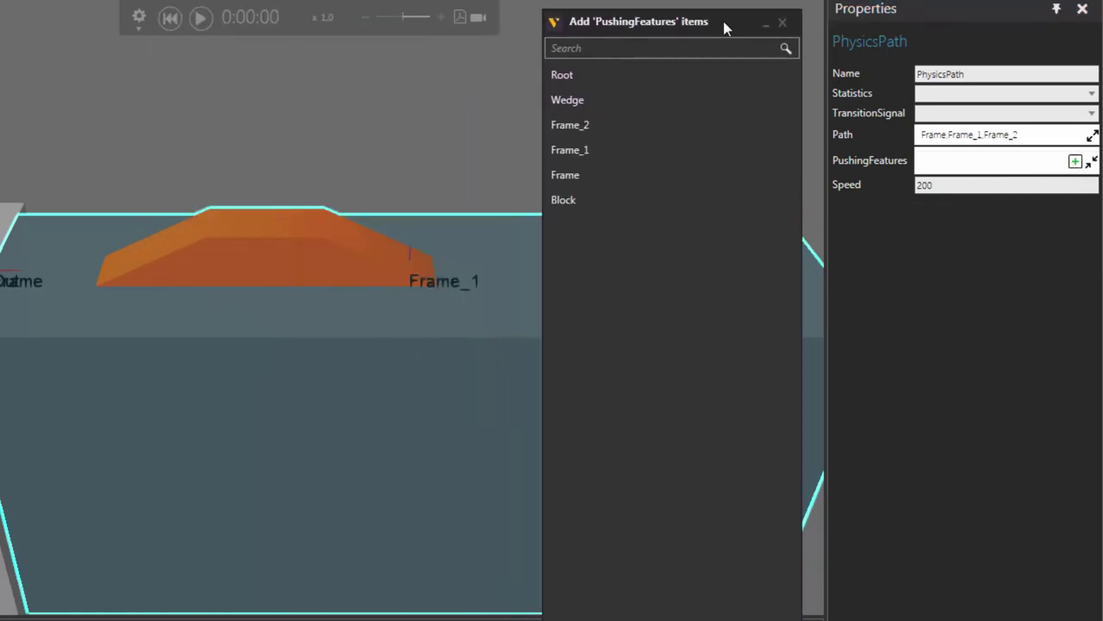
pyautogui.click(621, 107)
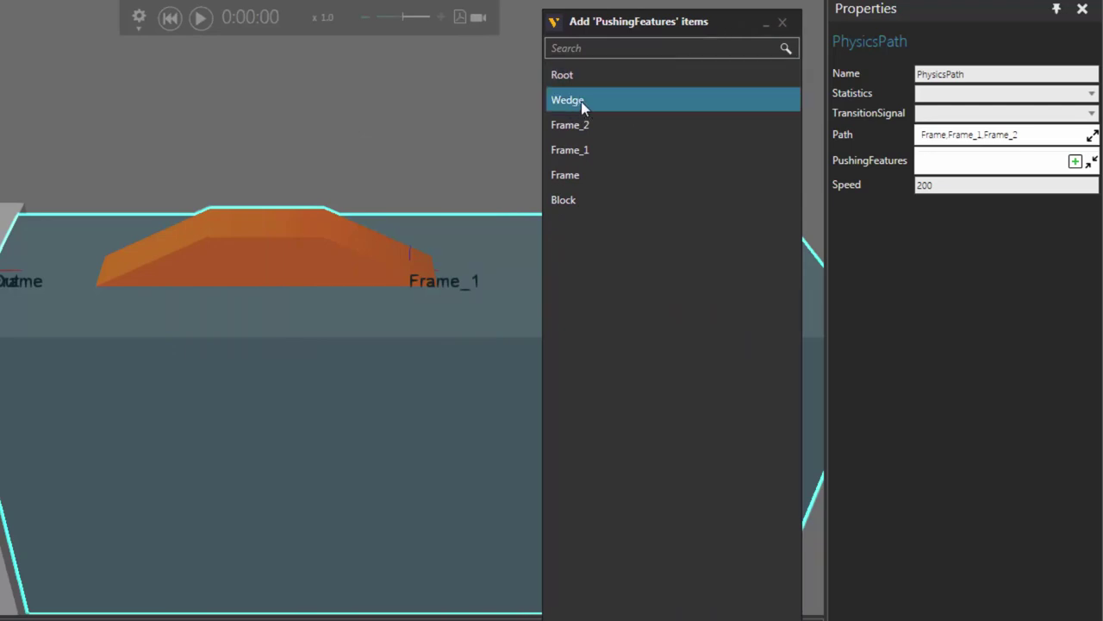
pyautogui.doubleClick(582, 101)
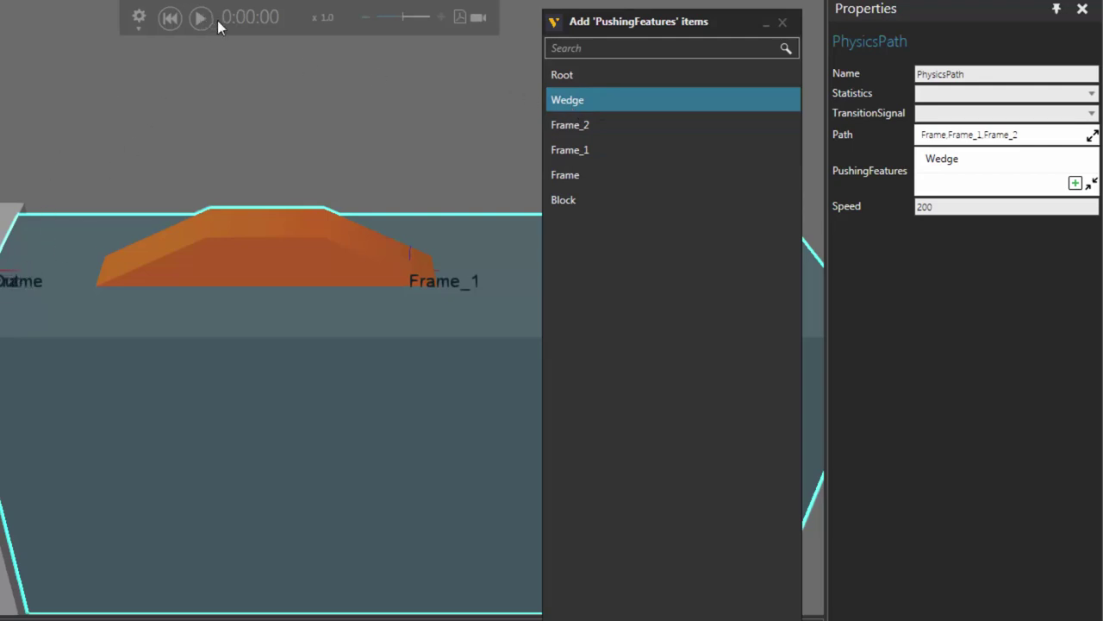
pyautogui.click(781, 22)
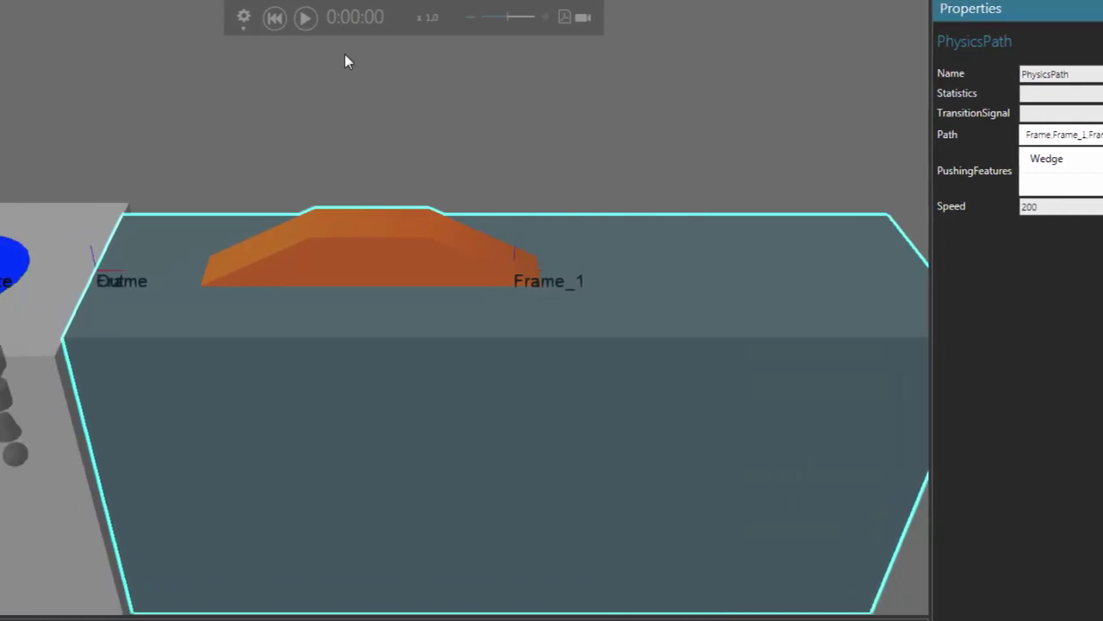
# Step: Run and reset the simulation with the wedge as the only pushing feature, and add Block to PushingFeatures as well
pyautogui.click(411, 19)
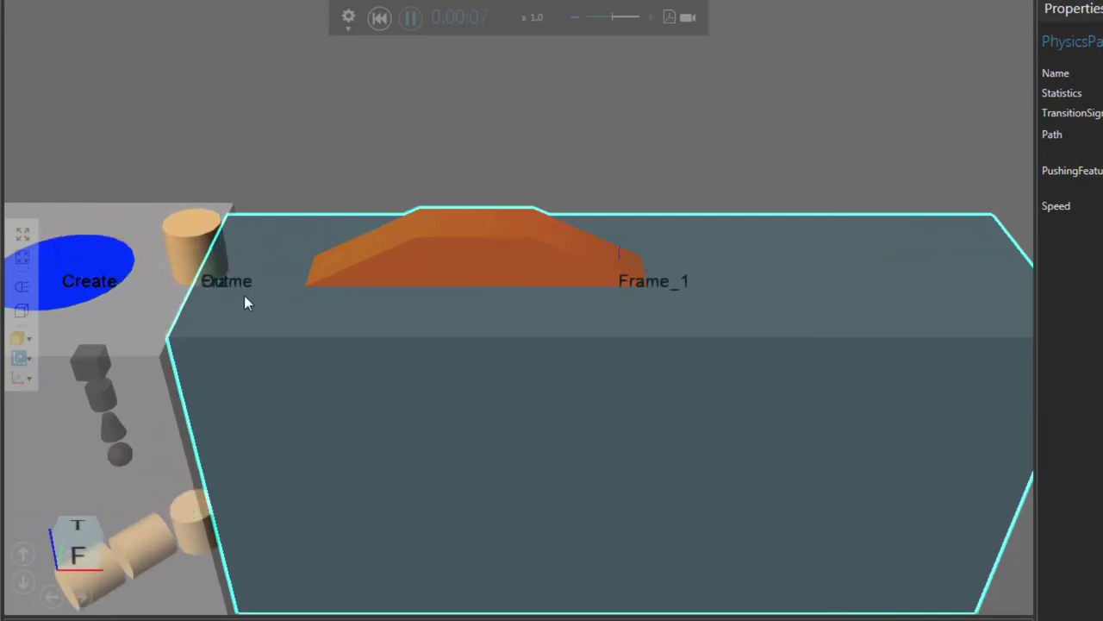
pyautogui.click(379, 17)
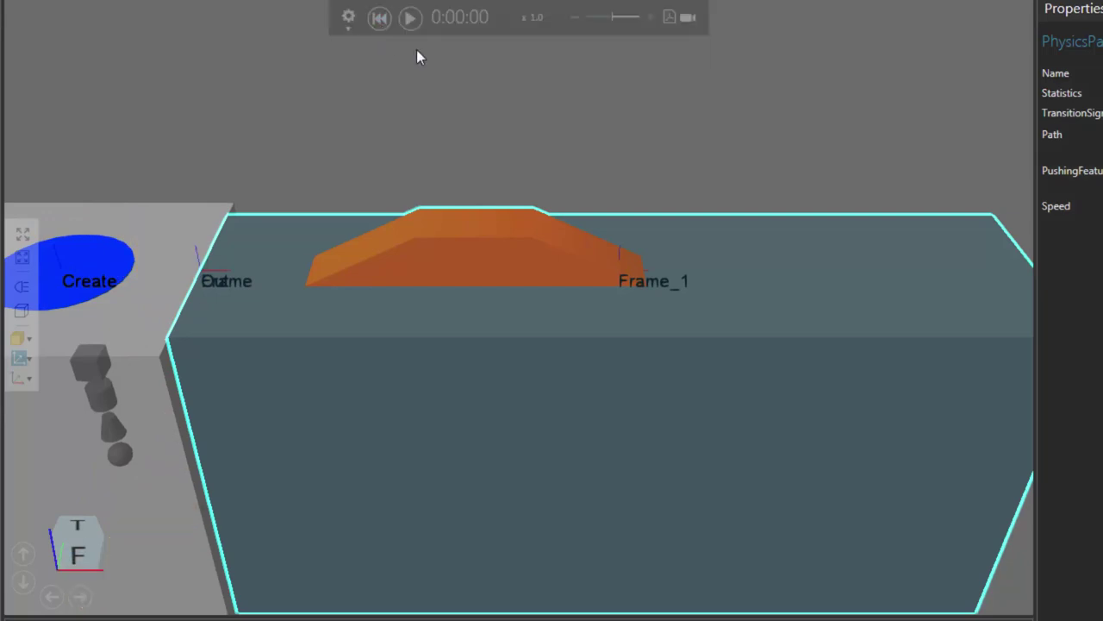
pyautogui.click(1076, 180)
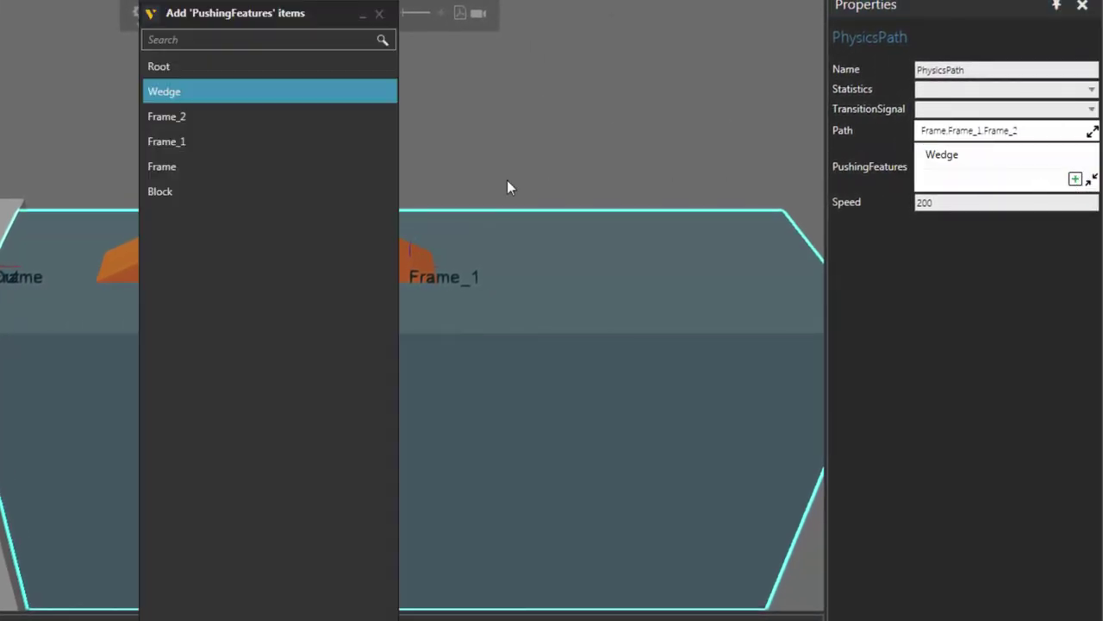
pyautogui.click(258, 194)
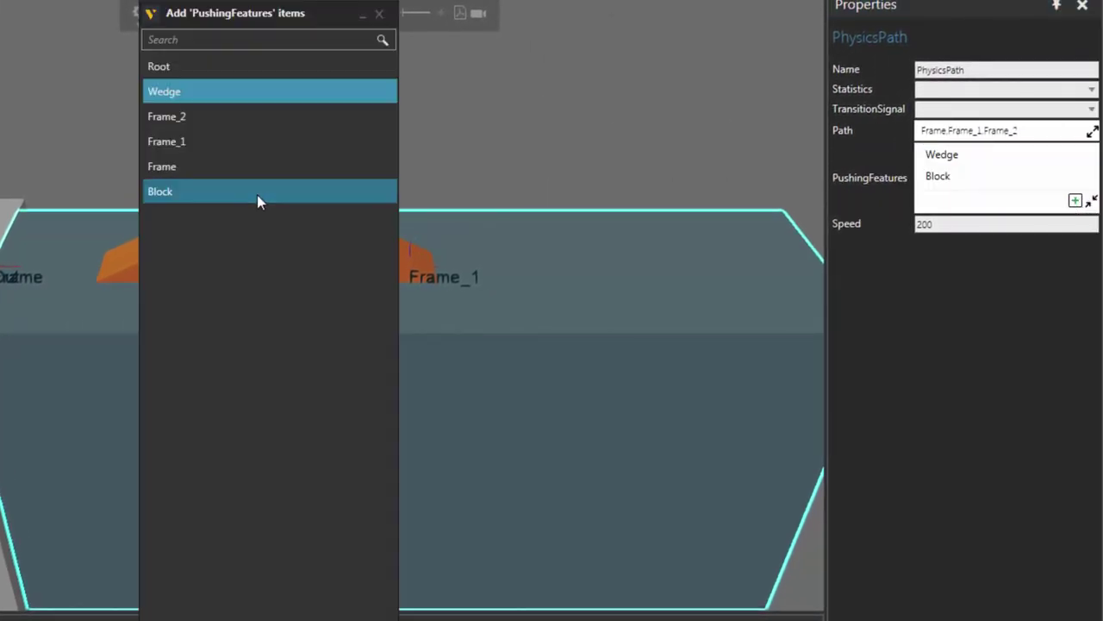
pyautogui.click(380, 17)
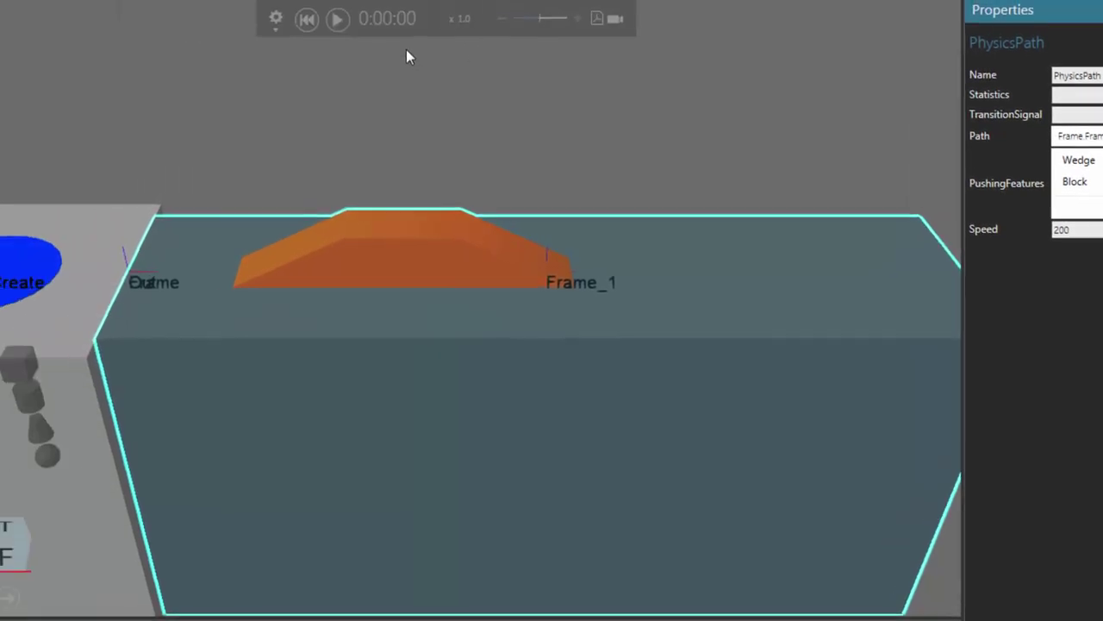
# Step: Run the simulation to see how parts travel with Wedge and Block both pushing, and reset it
pyautogui.click(197, 15)
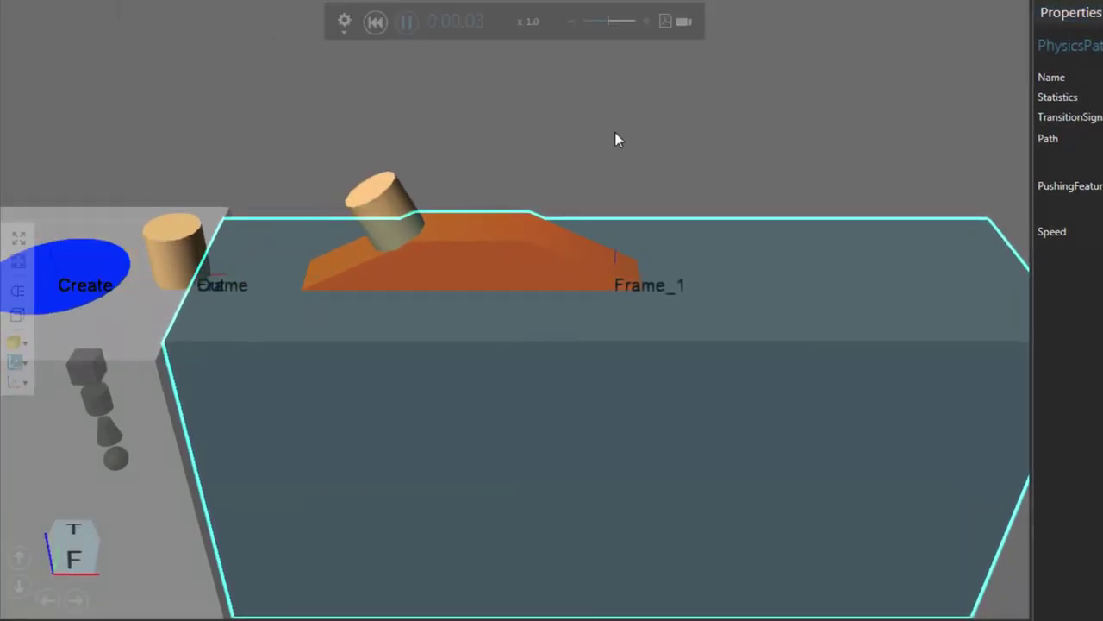
pyautogui.moveTo(633, 141); pyautogui.dragTo(603, 157, button='right')
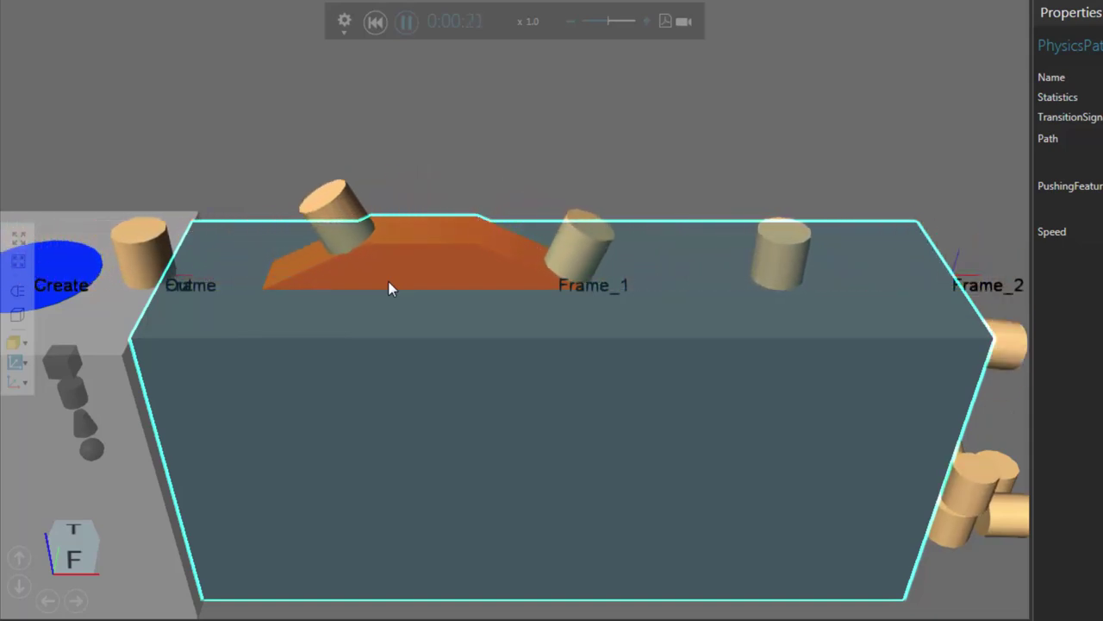
pyautogui.click(375, 22)
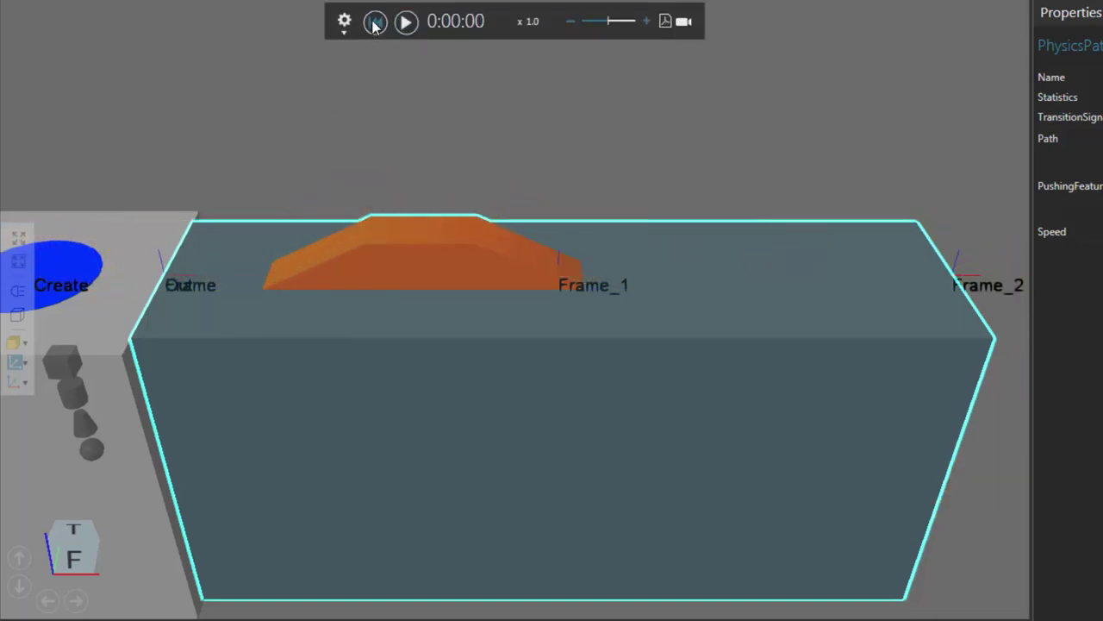
# Step: Set the wedge's SmallerLength to 50 and add an Extrude feature to the conveyor component
pyautogui.click(424, 261)
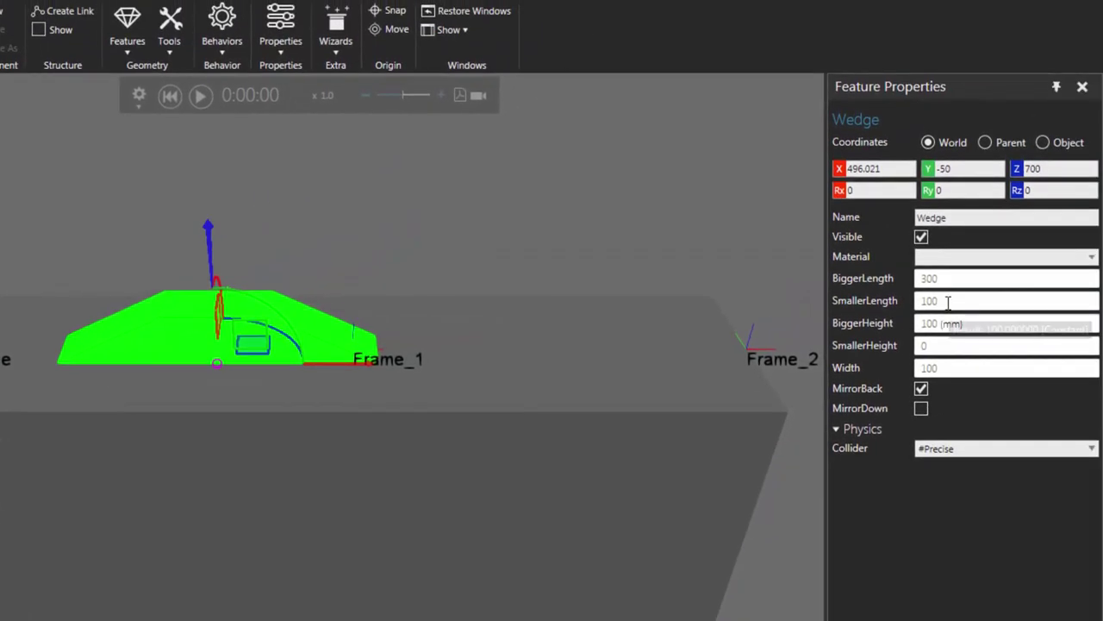
pyautogui.click(947, 301)
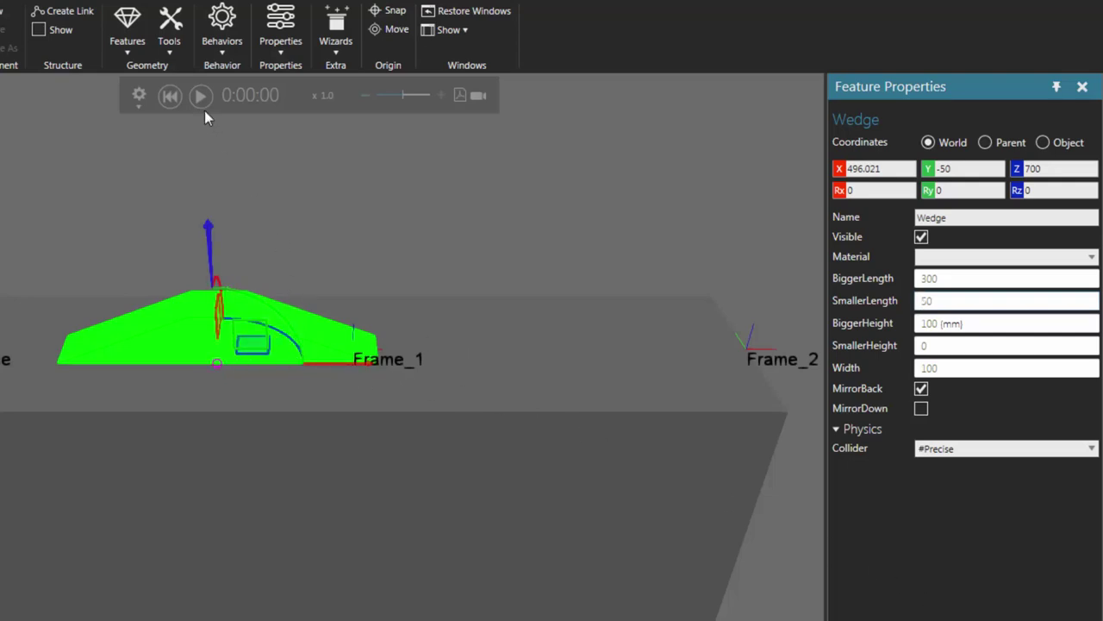
pyautogui.click(129, 56)
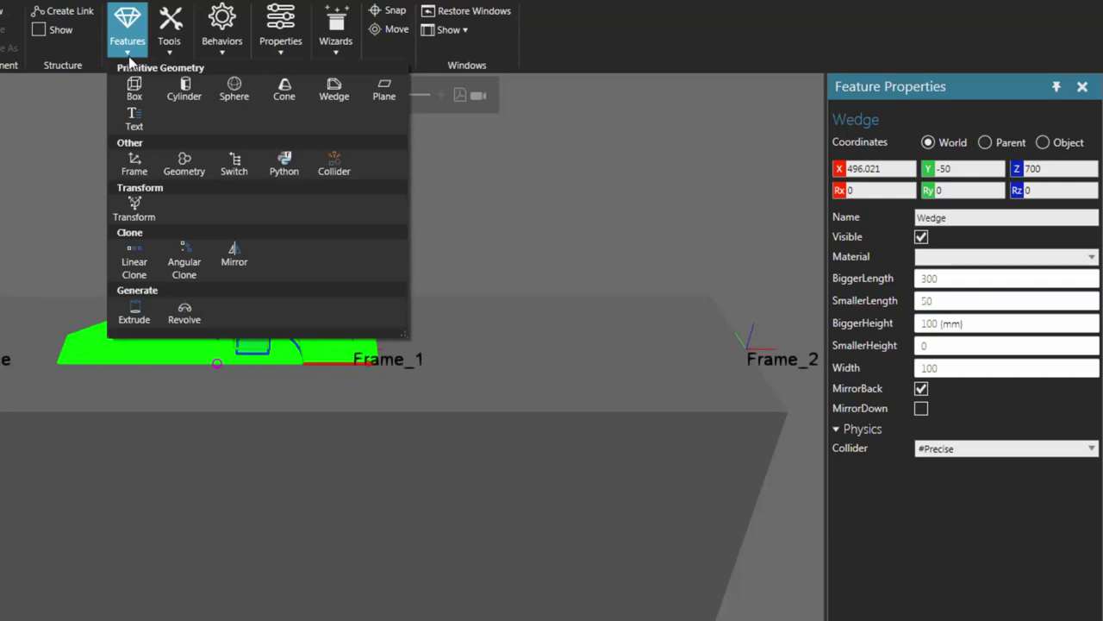
pyautogui.click(134, 313)
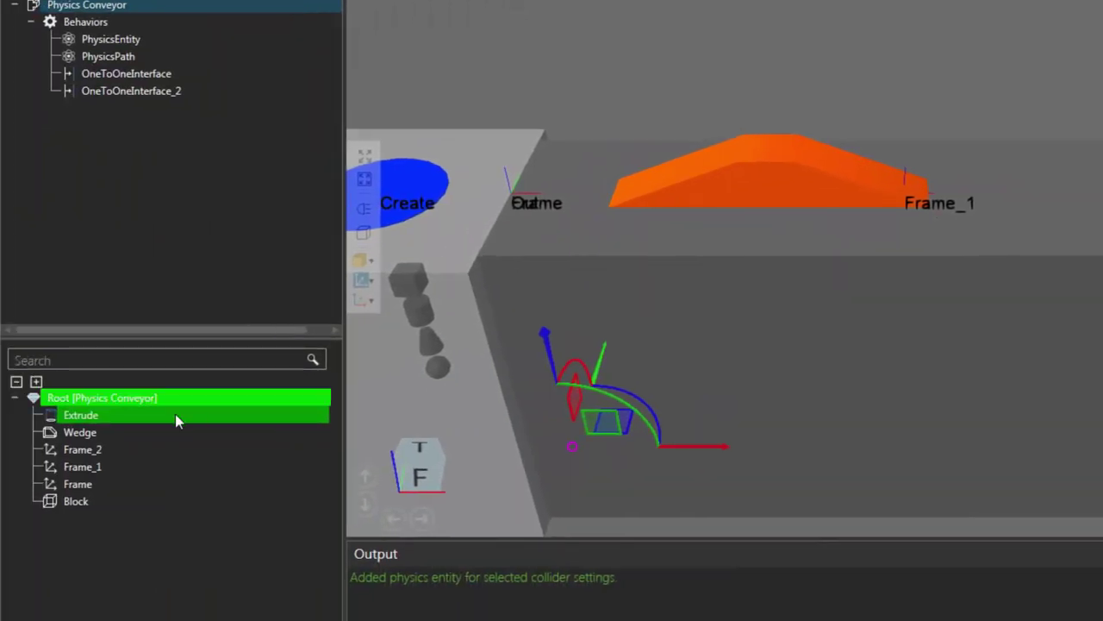
# Step: Nest the Wedge feature under the Extrude feature in the conveyor's feature tree
pyautogui.keyDown('ctrl'); pyautogui.click(85, 432); pyautogui.keyUp('ctrl')
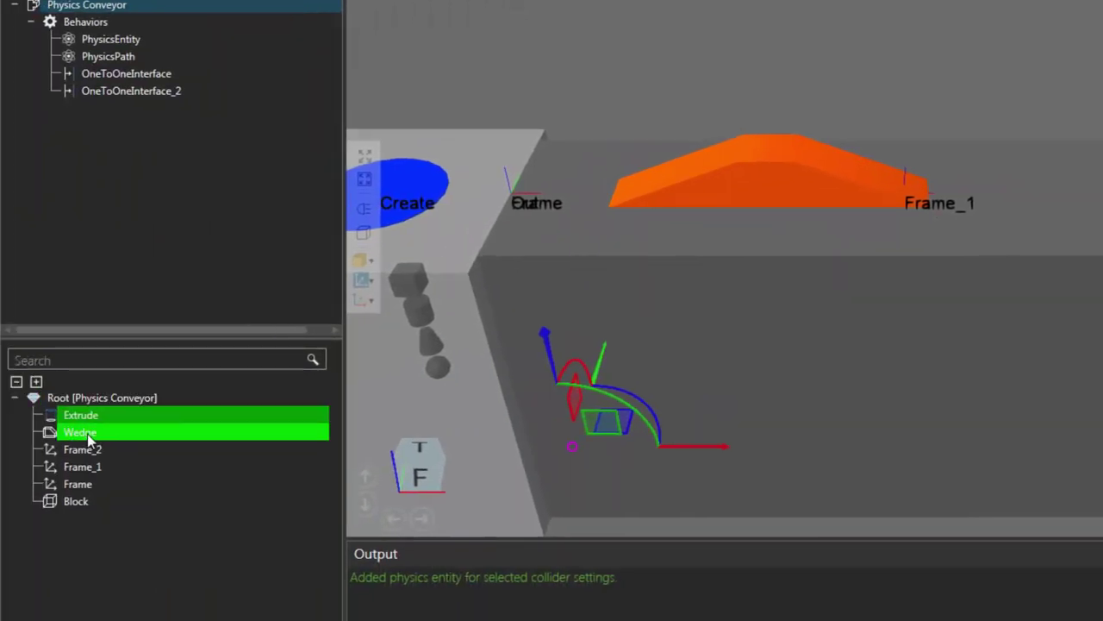
pyautogui.click(87, 434)
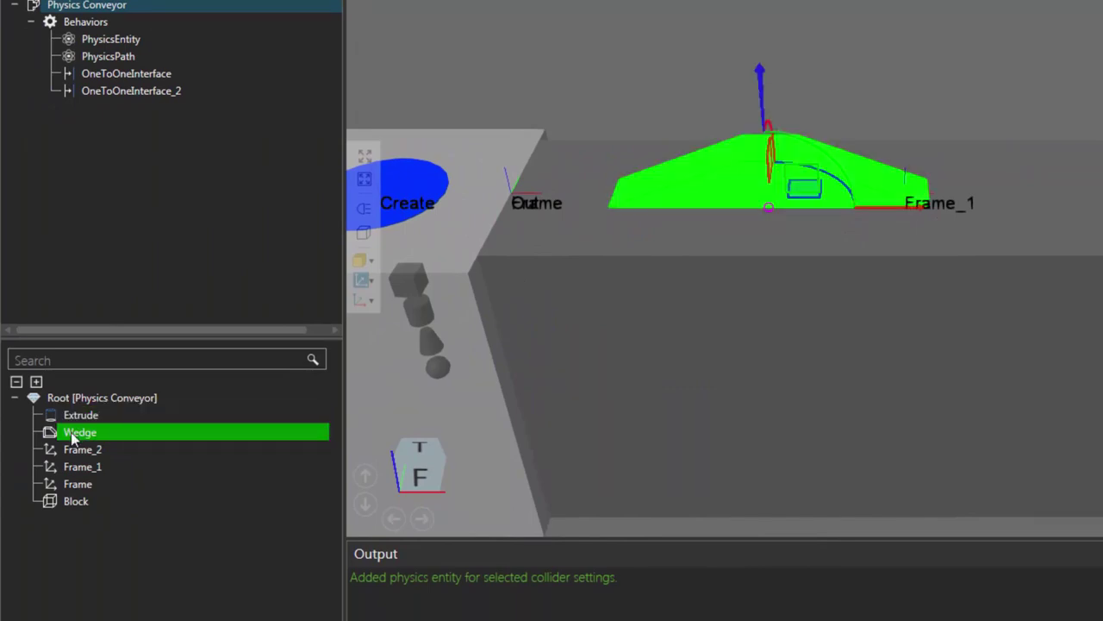
pyautogui.moveTo(84, 432); pyautogui.dragTo(82, 414)
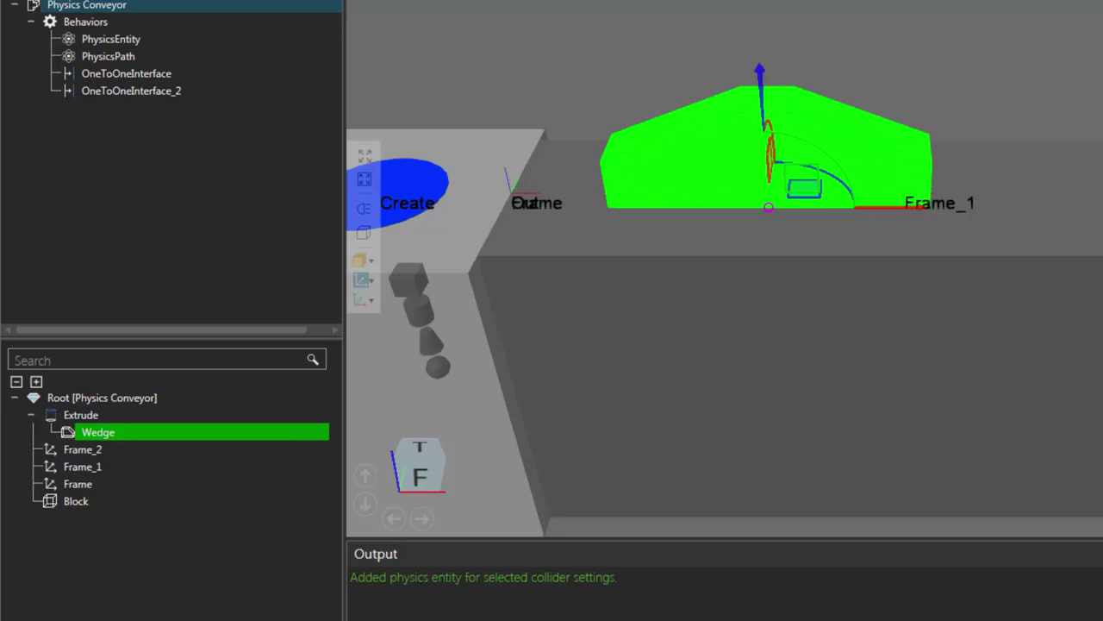
# Step: Set the Extrude feature's Direction to Vector(1,0,0)
pyautogui.click(89, 420)
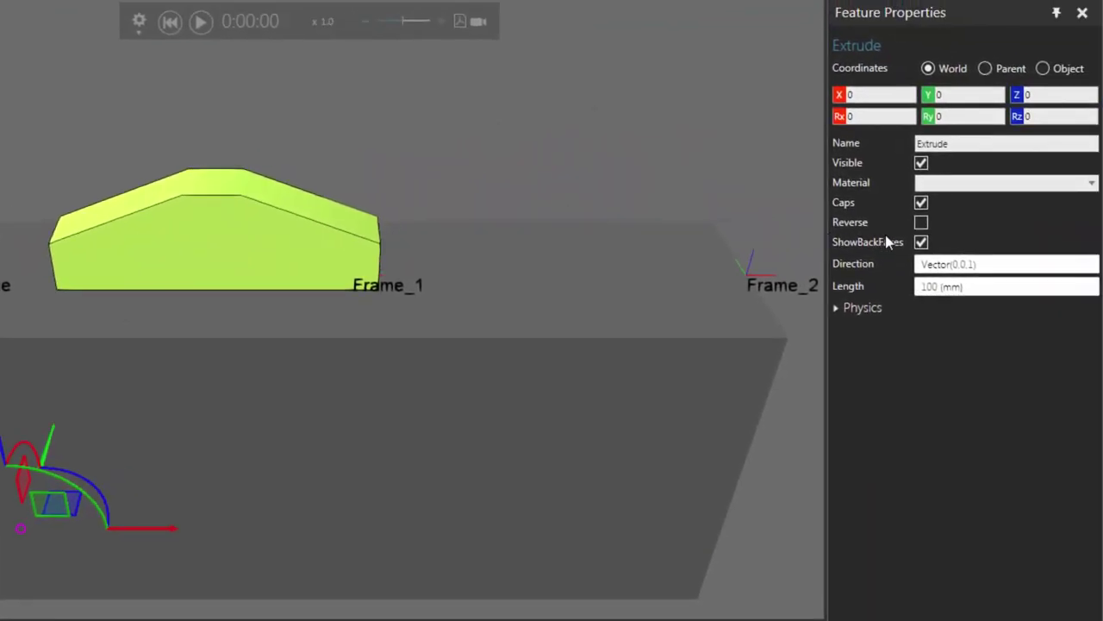
pyautogui.click(948, 264)
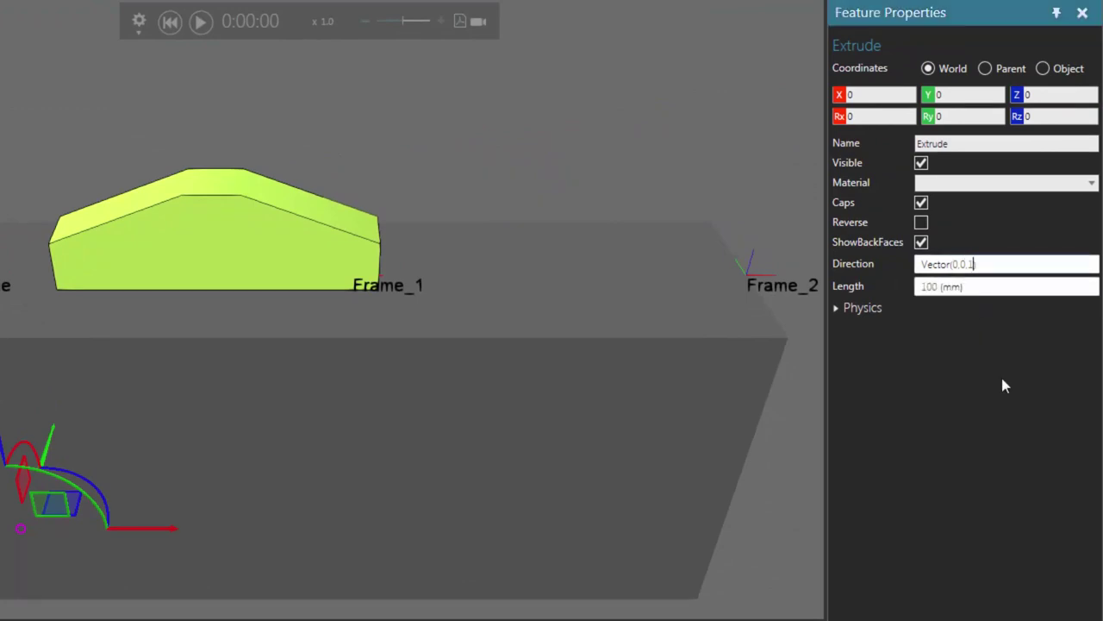
pyautogui.press('BackSpace')
pyautogui.write('0')
pyautogui.press('Return')
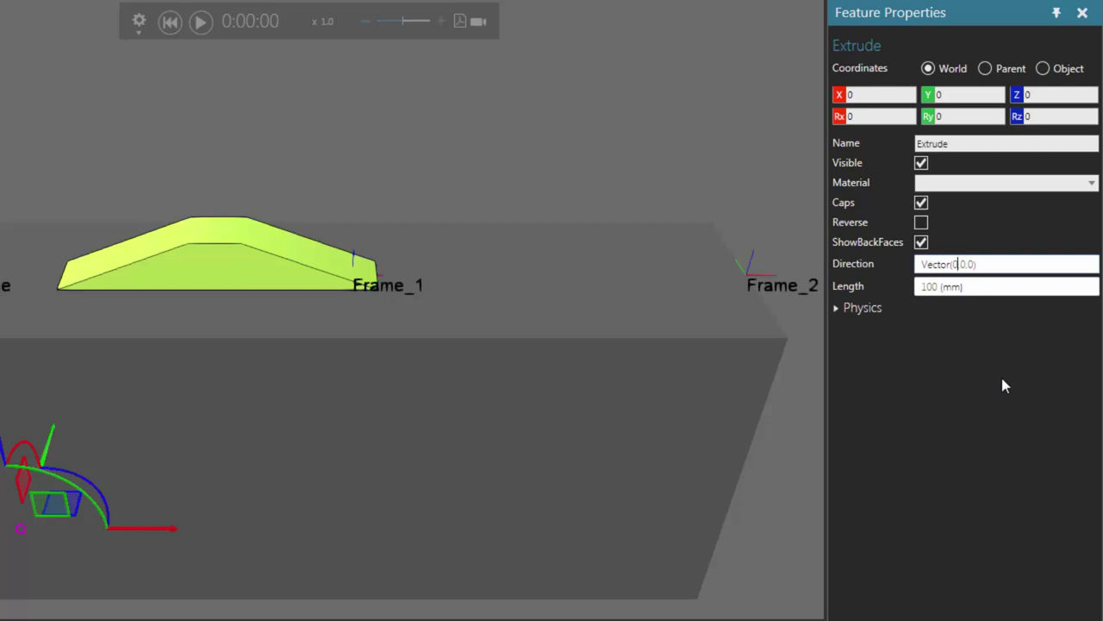
pyautogui.press('BackSpace')
pyautogui.write('1')
pyautogui.press('Return')
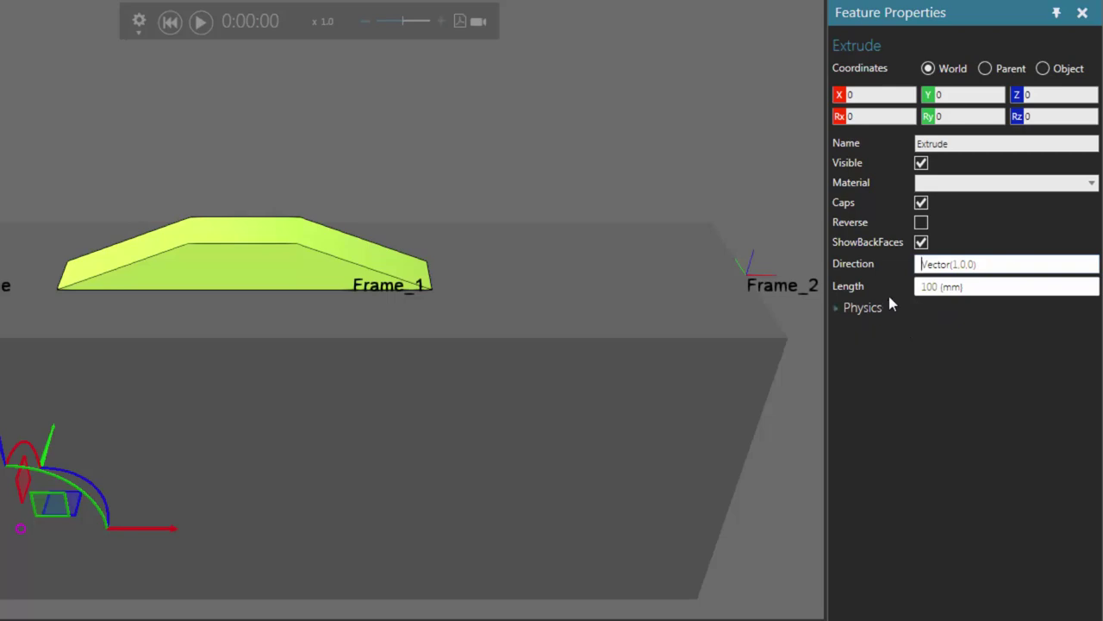
# Step: Set the Extrude feature's physics Collider to #Precise, and run the simulation to test the part flow before resetting it
pyautogui.click(836, 307)
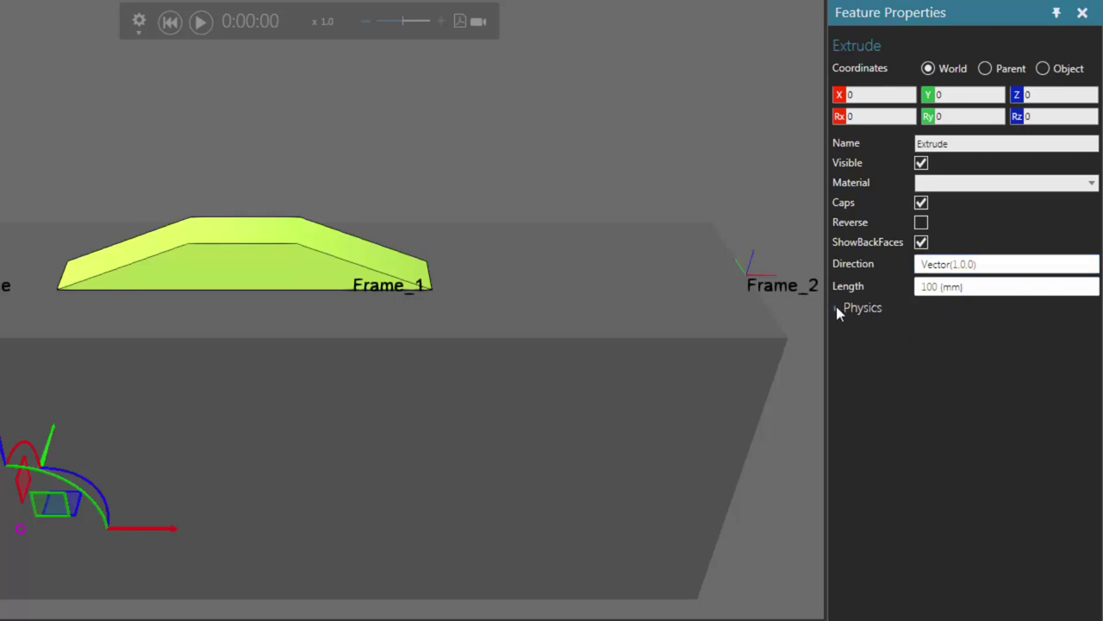
pyautogui.click(933, 327)
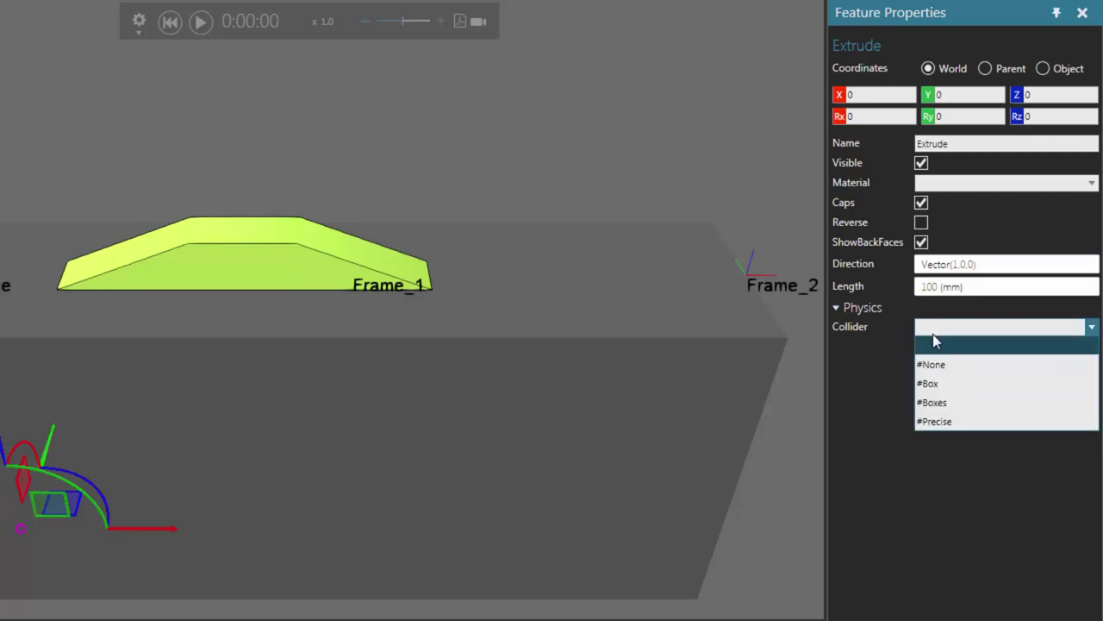
pyautogui.click(955, 421)
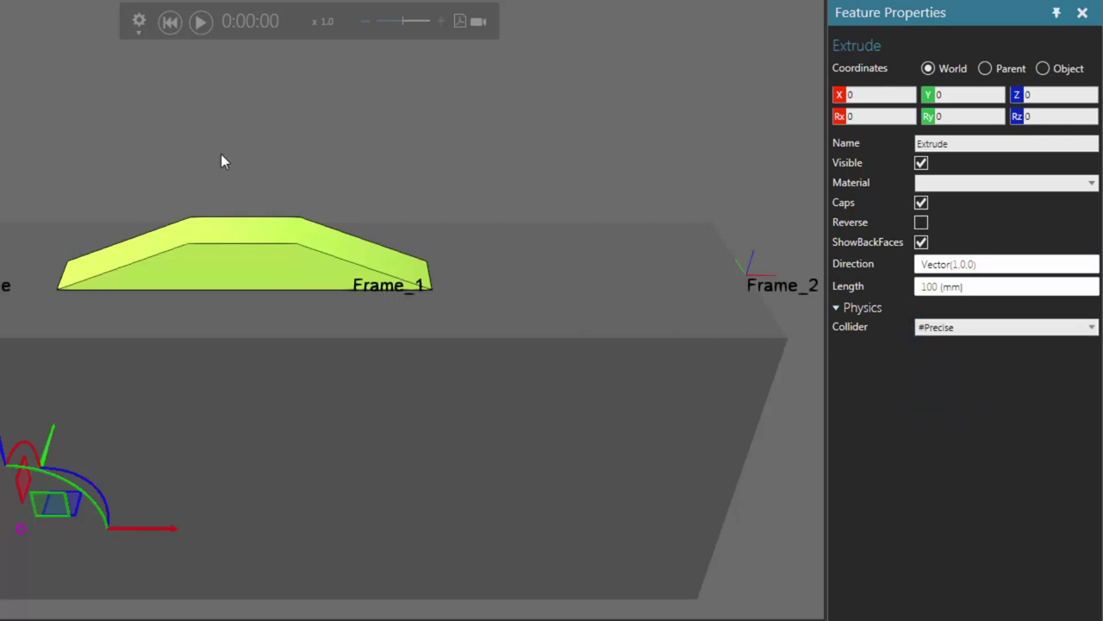
pyautogui.click(200, 21)
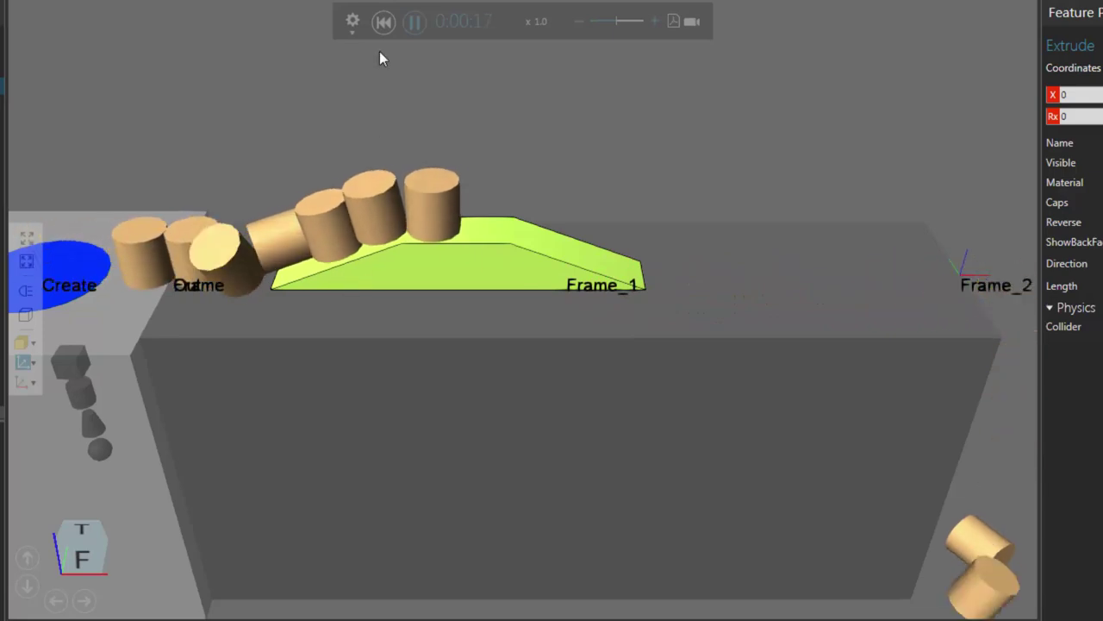
pyautogui.click(384, 24)
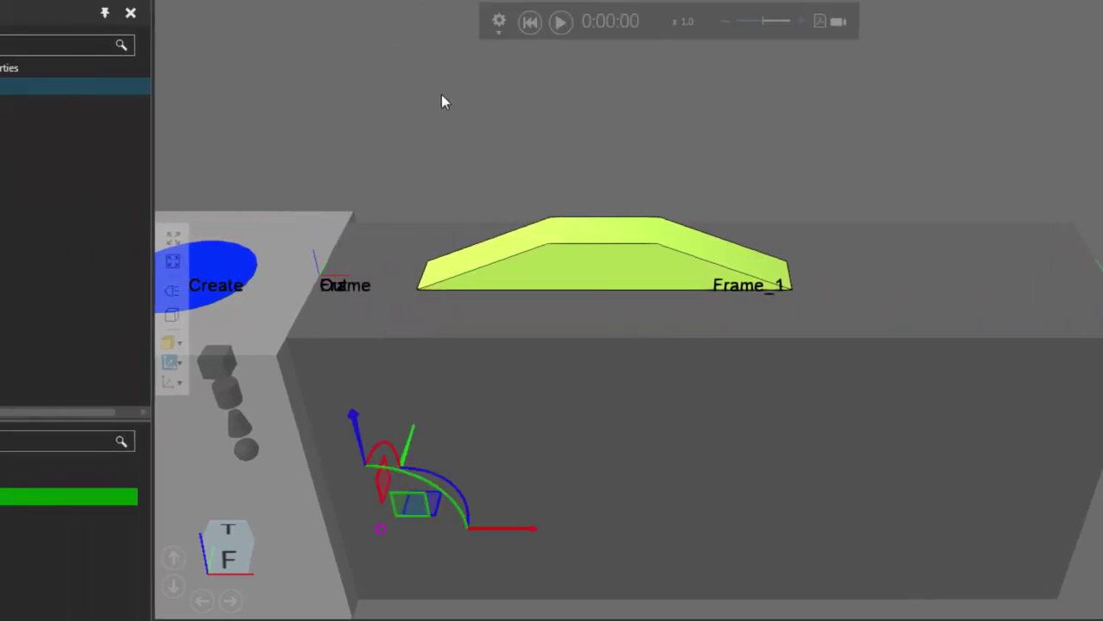
# Step: Add Extrude to the PushingFeatures of the conveyor's PhysicsPath behavior, and test the part flow in a simulation run that ends with a reset
pyautogui.click(135, 140)
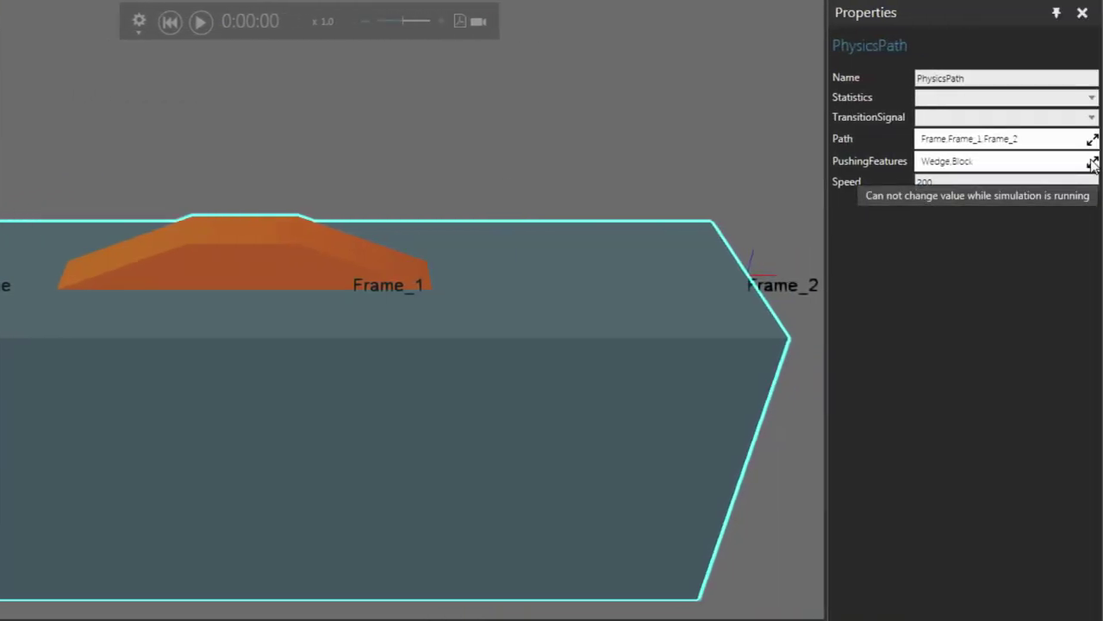
pyautogui.click(1092, 164)
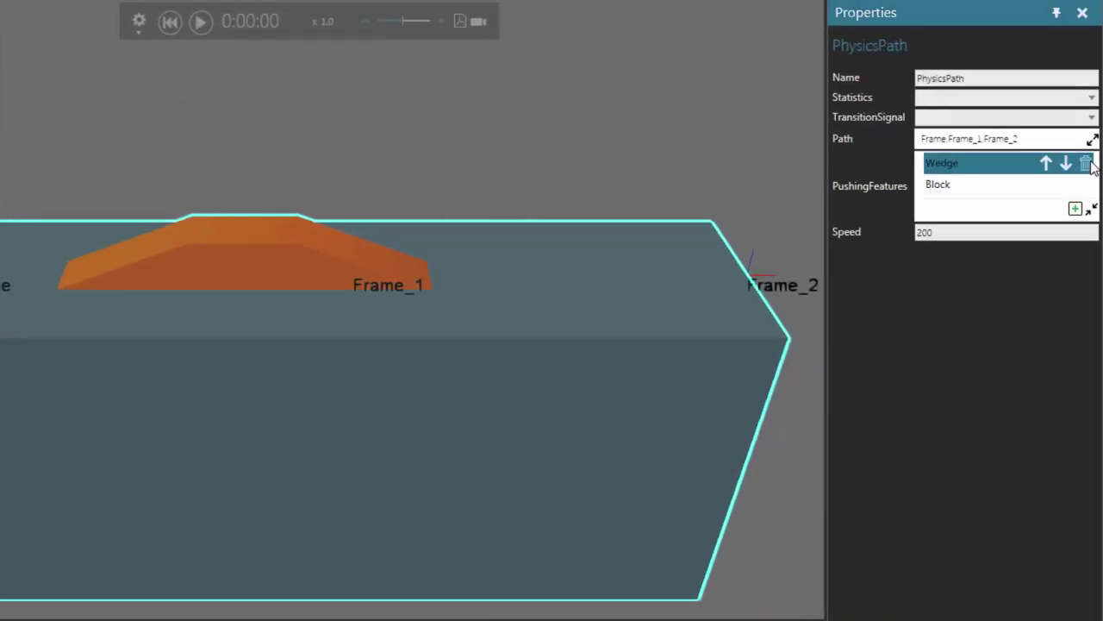
pyautogui.click(1075, 210)
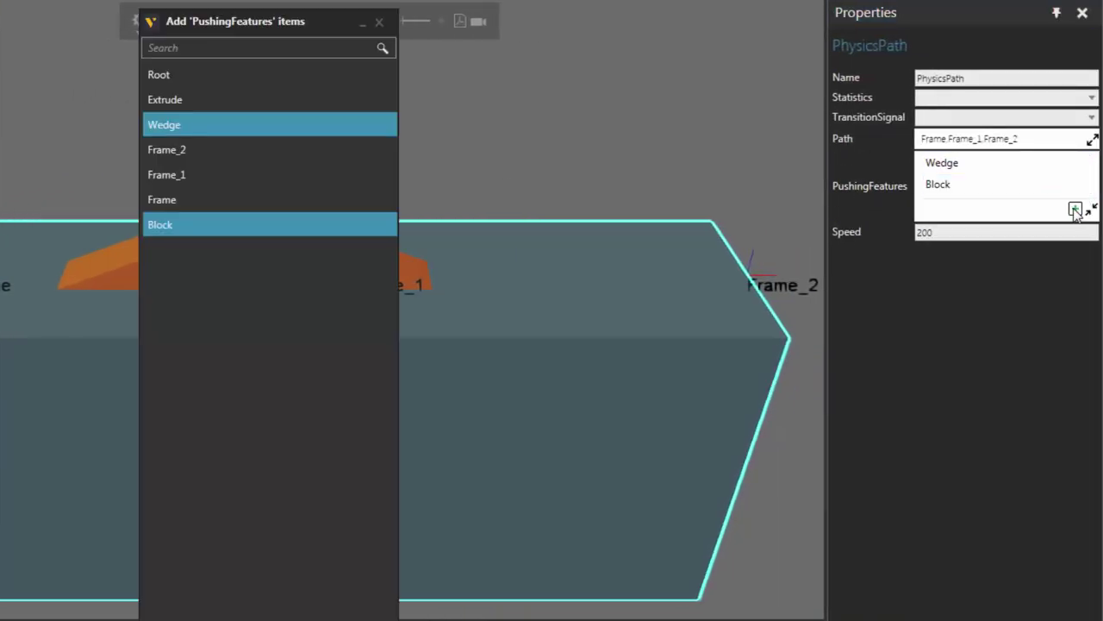
pyautogui.click(204, 99)
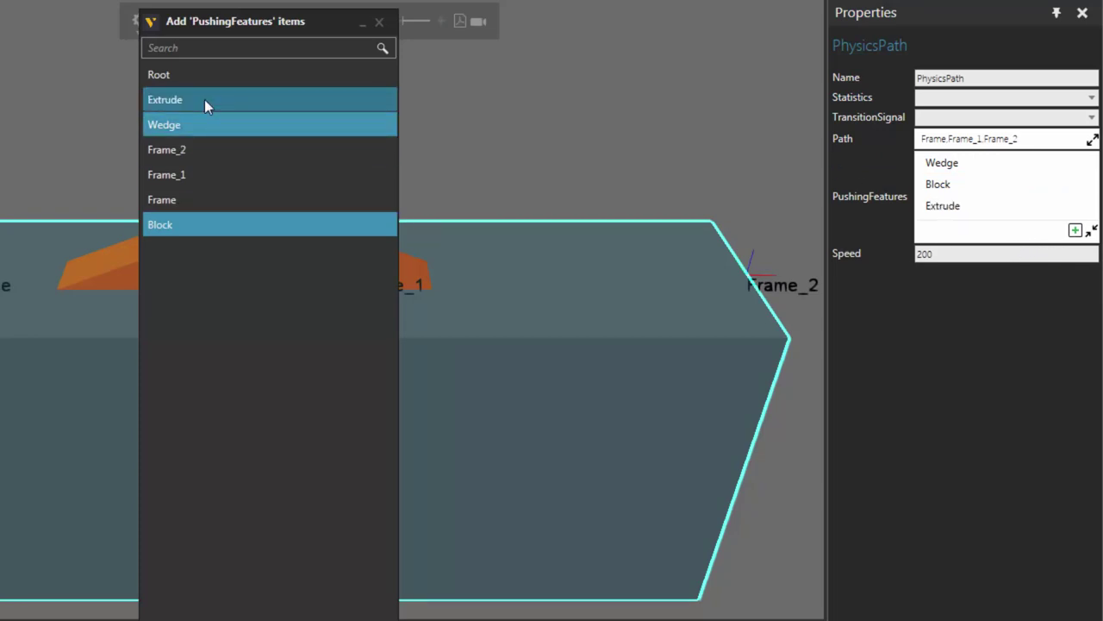
pyautogui.click(379, 21)
pyautogui.click(200, 21)
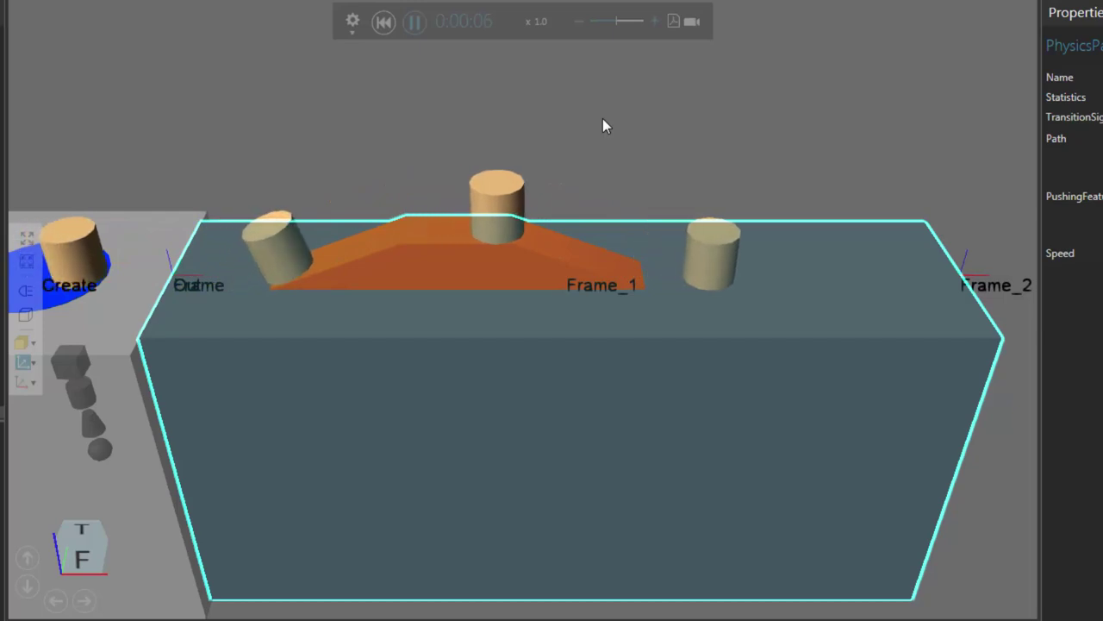
pyautogui.click(384, 23)
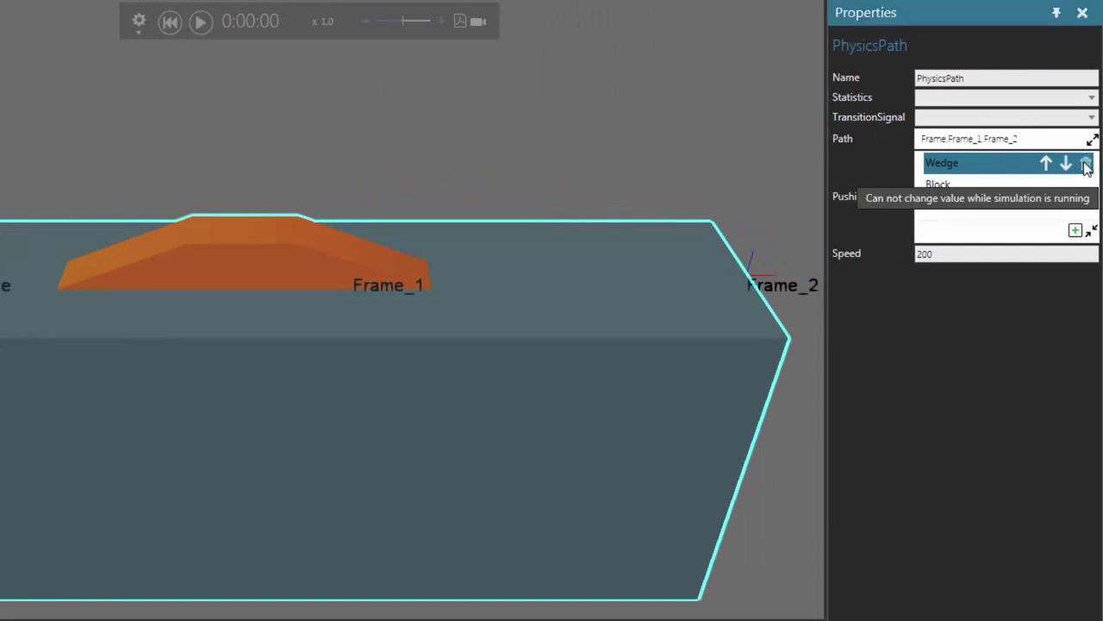
# Step: Remove Wedge from the PhysicsPath's PushingFeatures, and run and reset the simulation with only Block and Extrude pushing
pyautogui.click(1086, 167)
pyautogui.click(1014, 187)
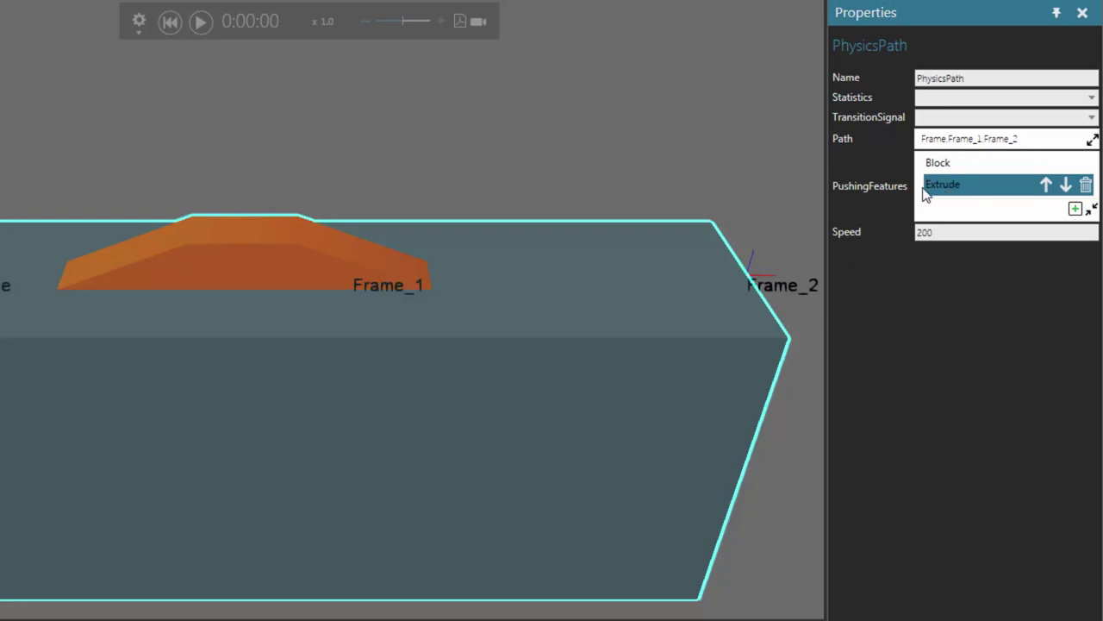
pyautogui.click(200, 21)
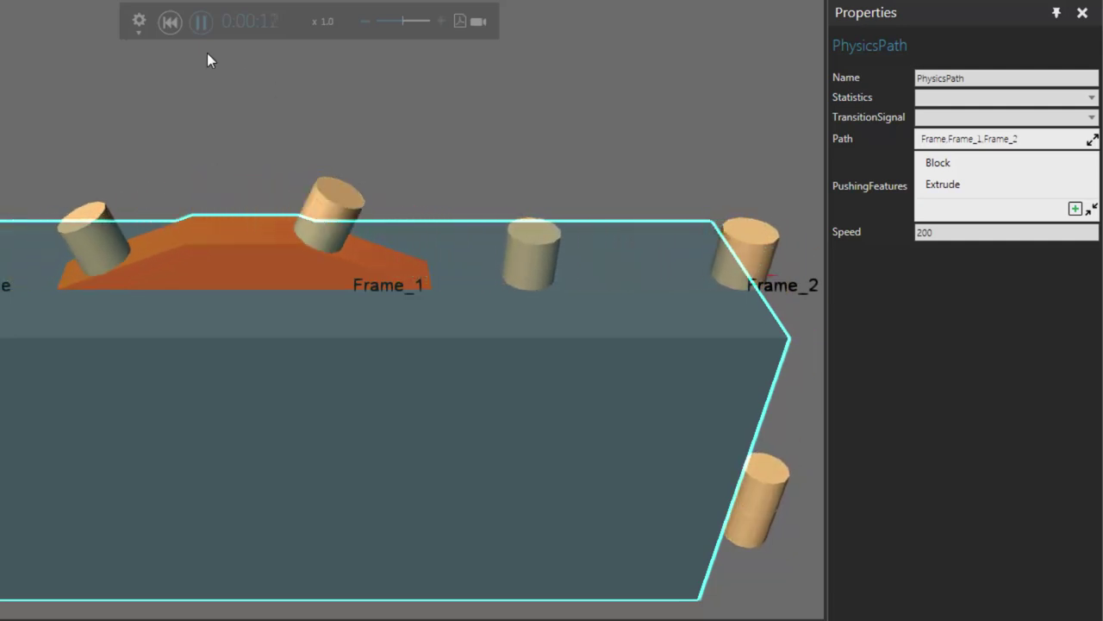
pyautogui.click(172, 28)
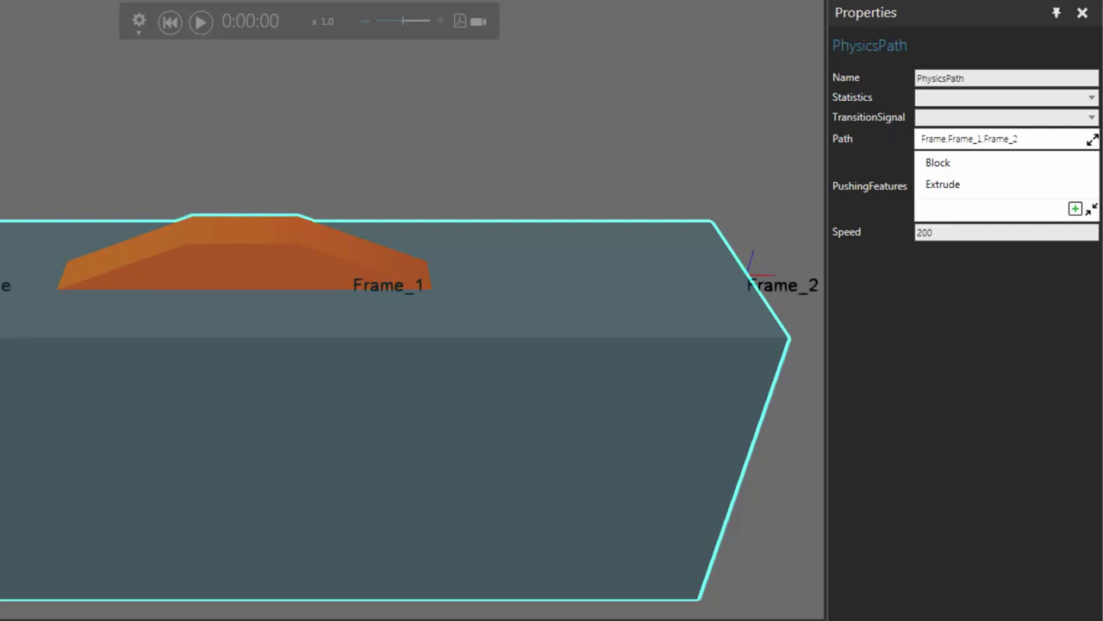
# Step: Clear the Wedge feature's physics Collider to the blank option and run the simulation with only the Extrude's collider set
pyautogui.click(241, 259)
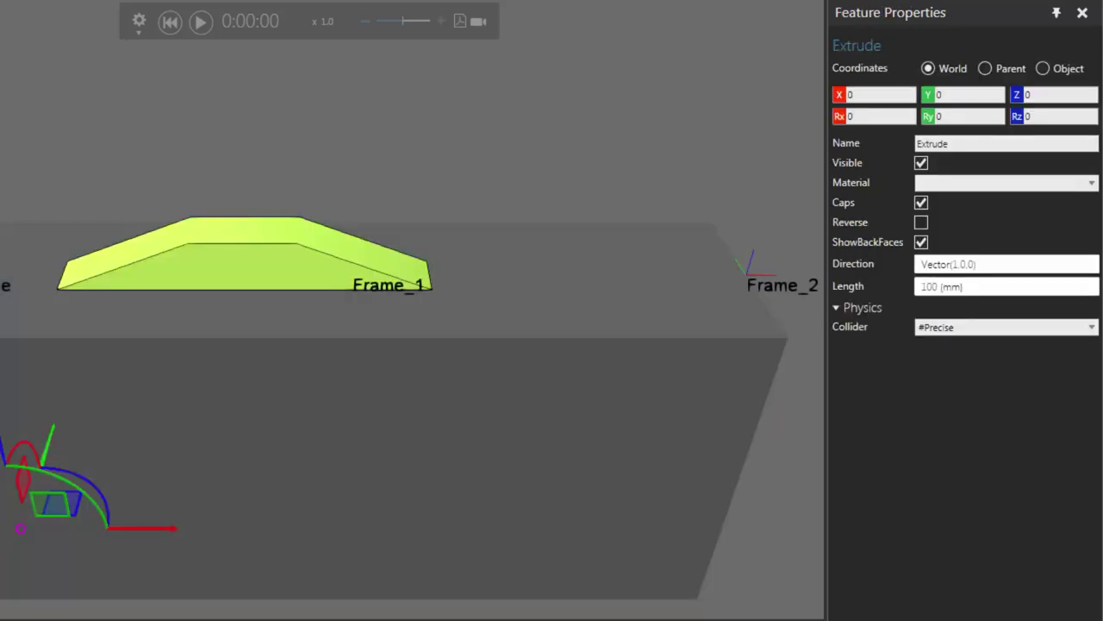
pyautogui.click(241, 258)
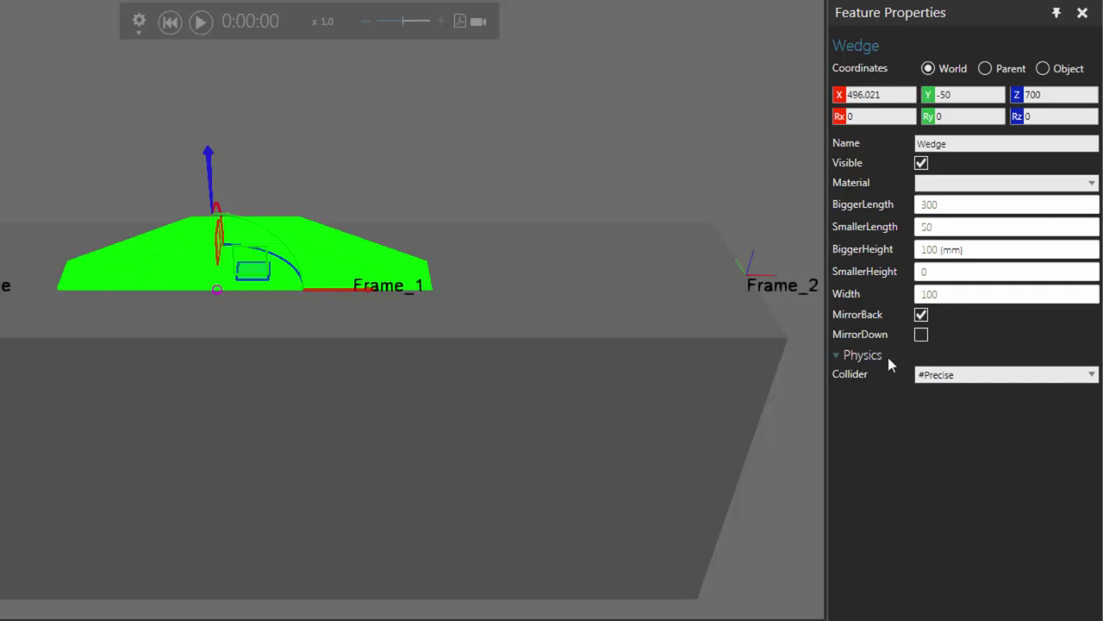
pyautogui.click(963, 377)
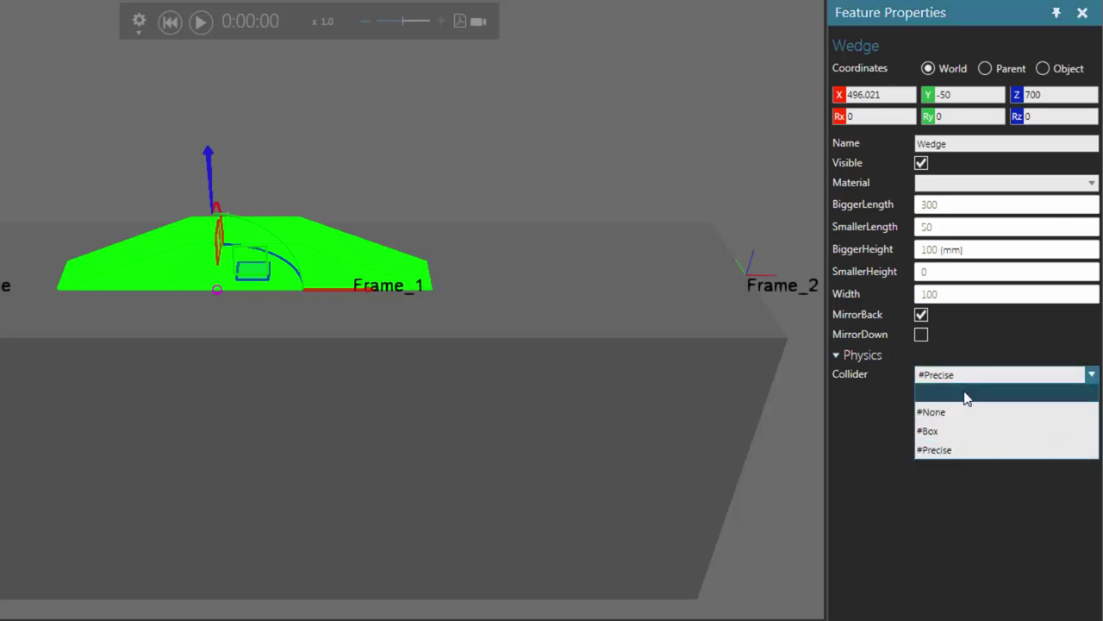
pyautogui.click(965, 397)
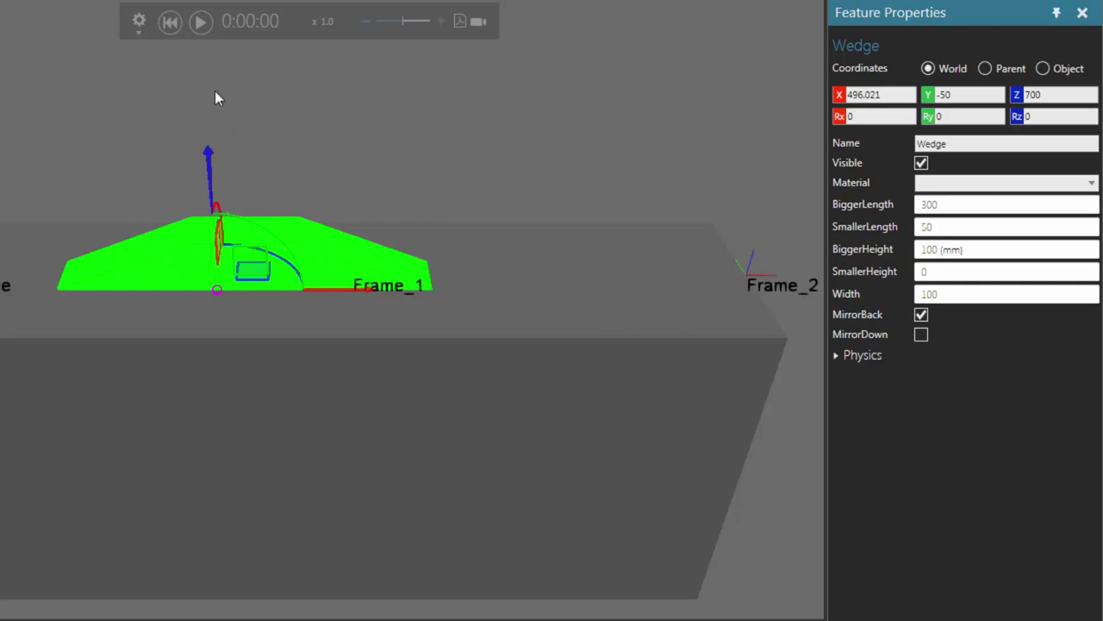
pyautogui.click(200, 21)
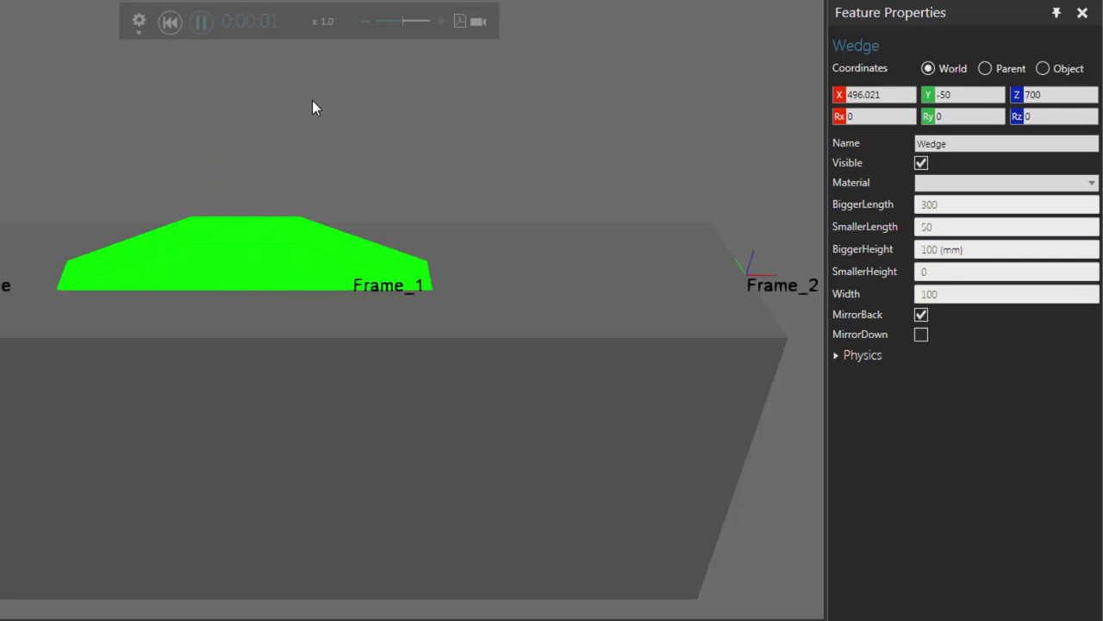